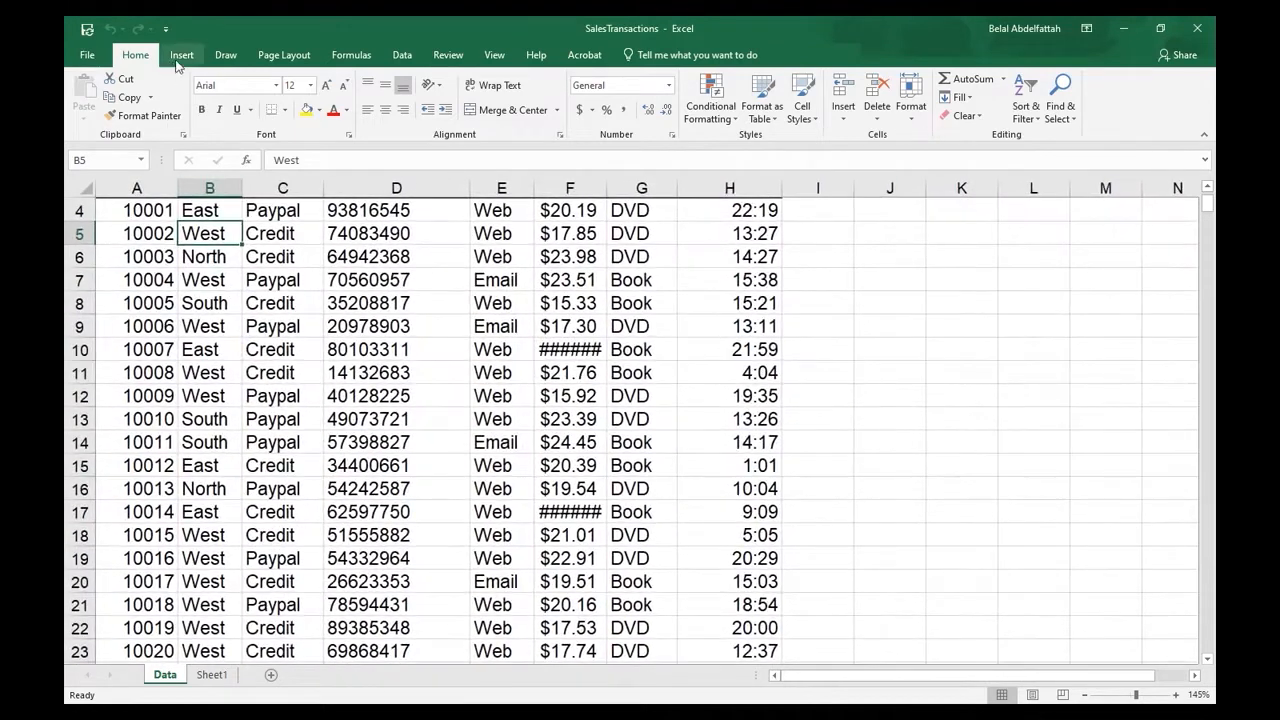
- Create a PivotTable on a new worksheet from the sales data range Data!$A$3:$H$475
click(181, 57)
click(90, 98)
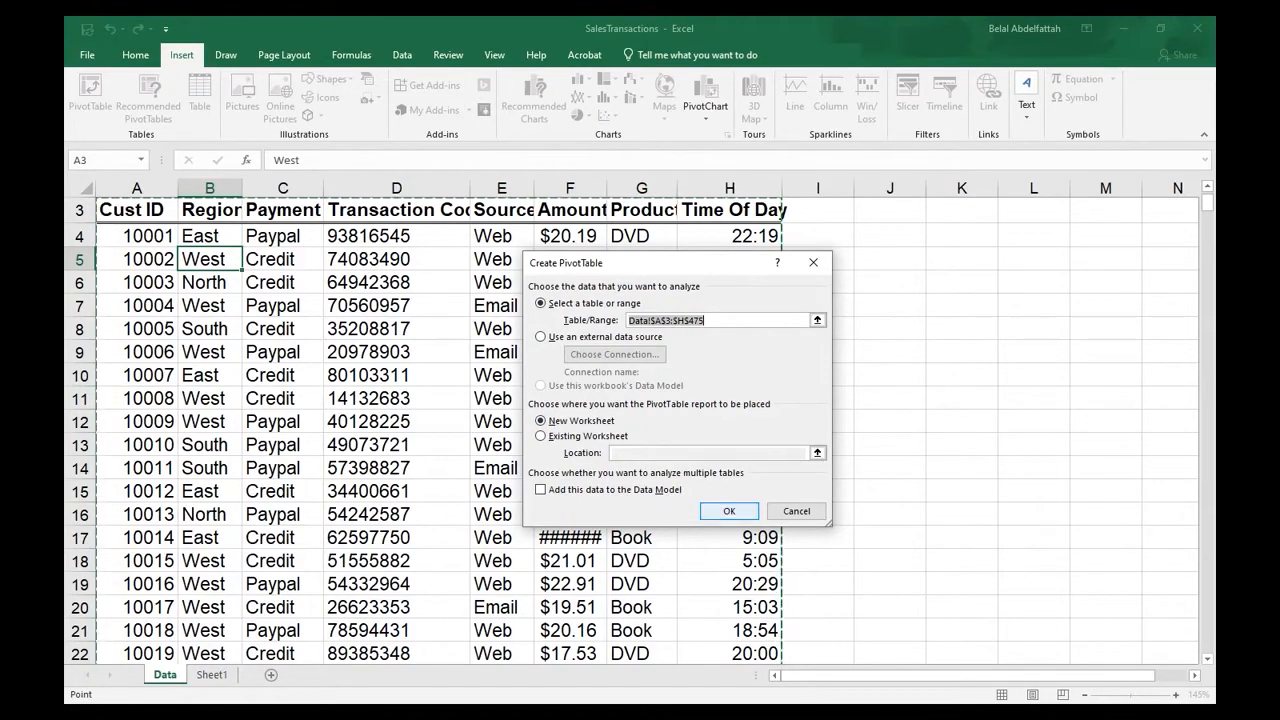
click(729, 511)
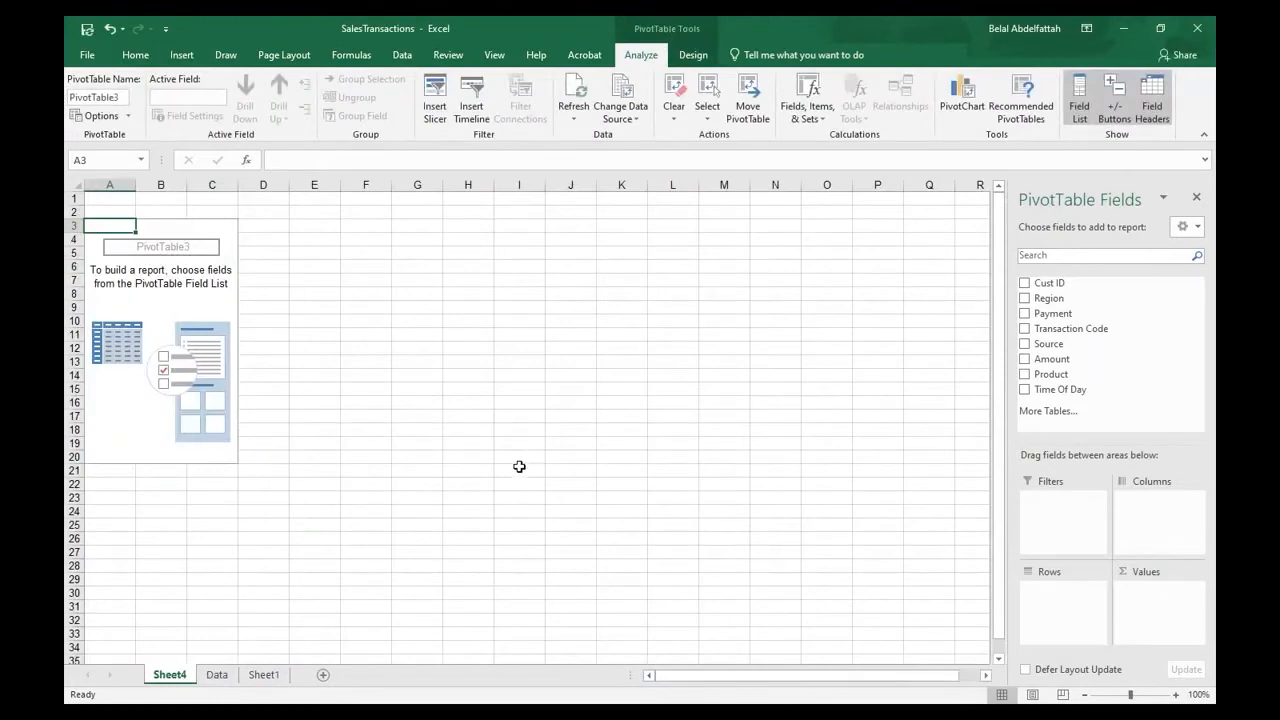
- Lay out the PivotTable with Region as rows, Product as columns and the sum of Amount as values
scroll(517, 466, up, 3)
scroll(509, 467, up, 1)
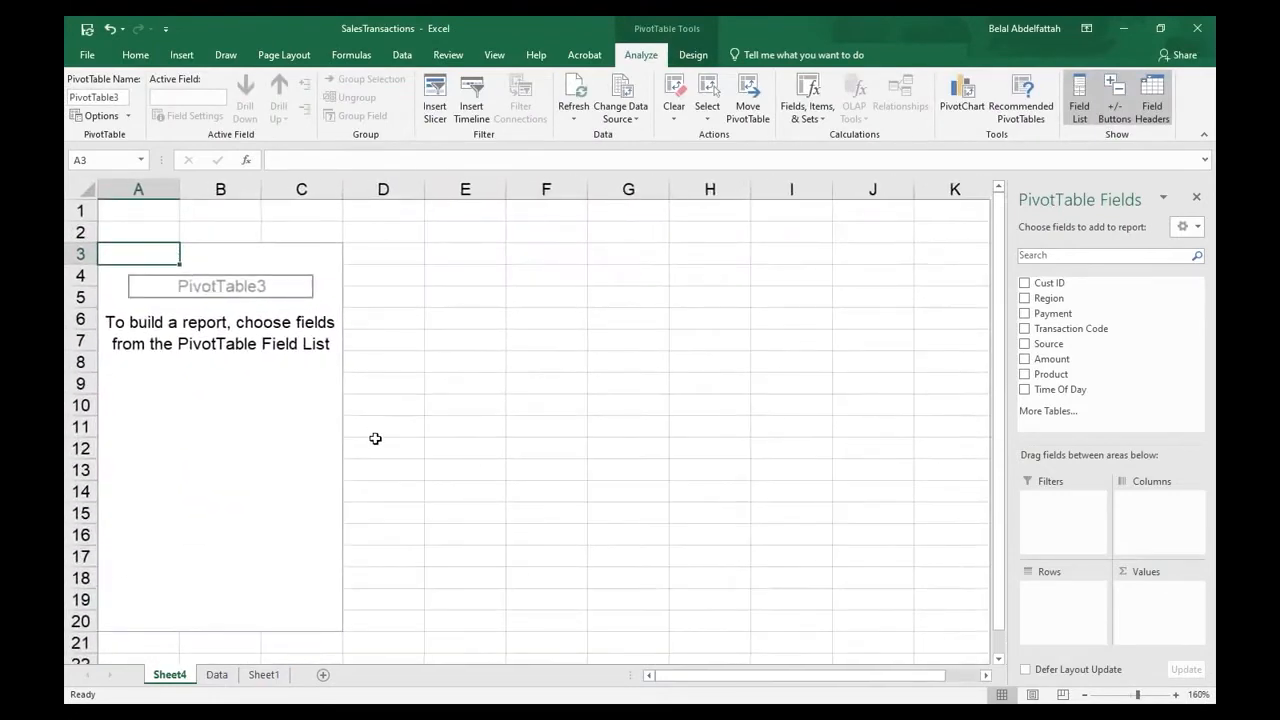
scroll(375, 438, down, 1)
drag(1050, 298, 1060, 590)
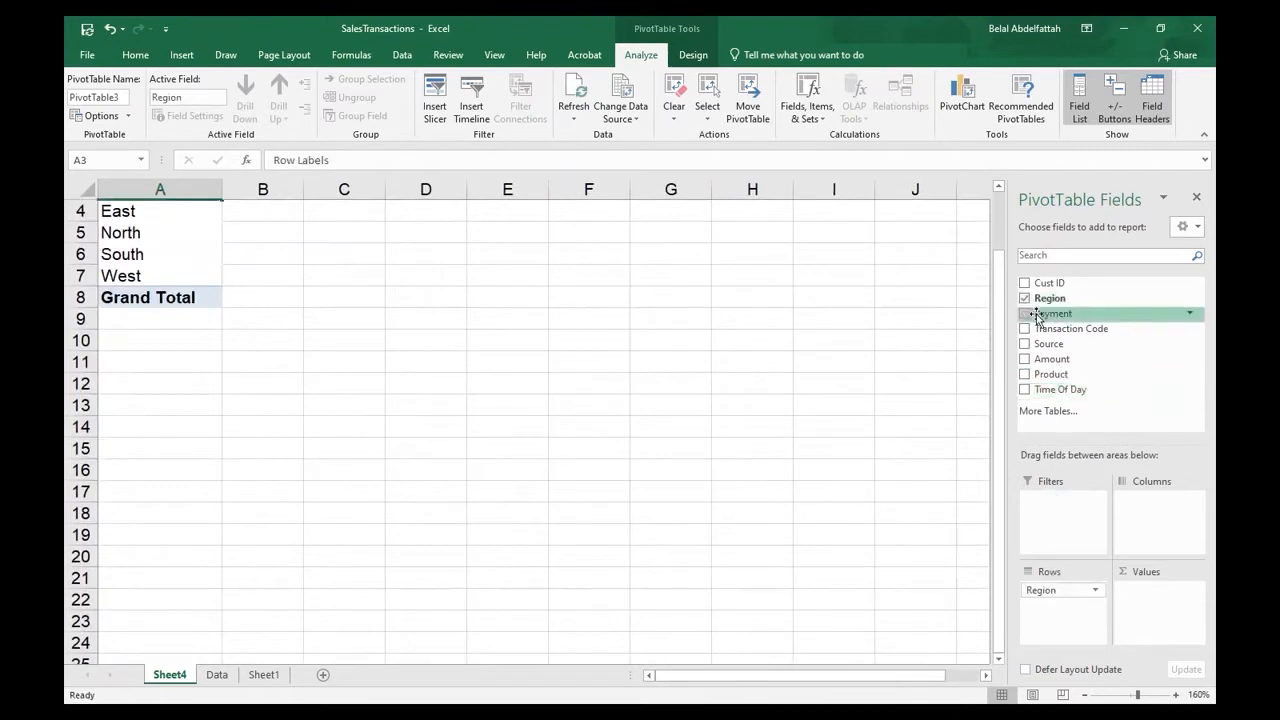
drag(1075, 376, 1135, 500)
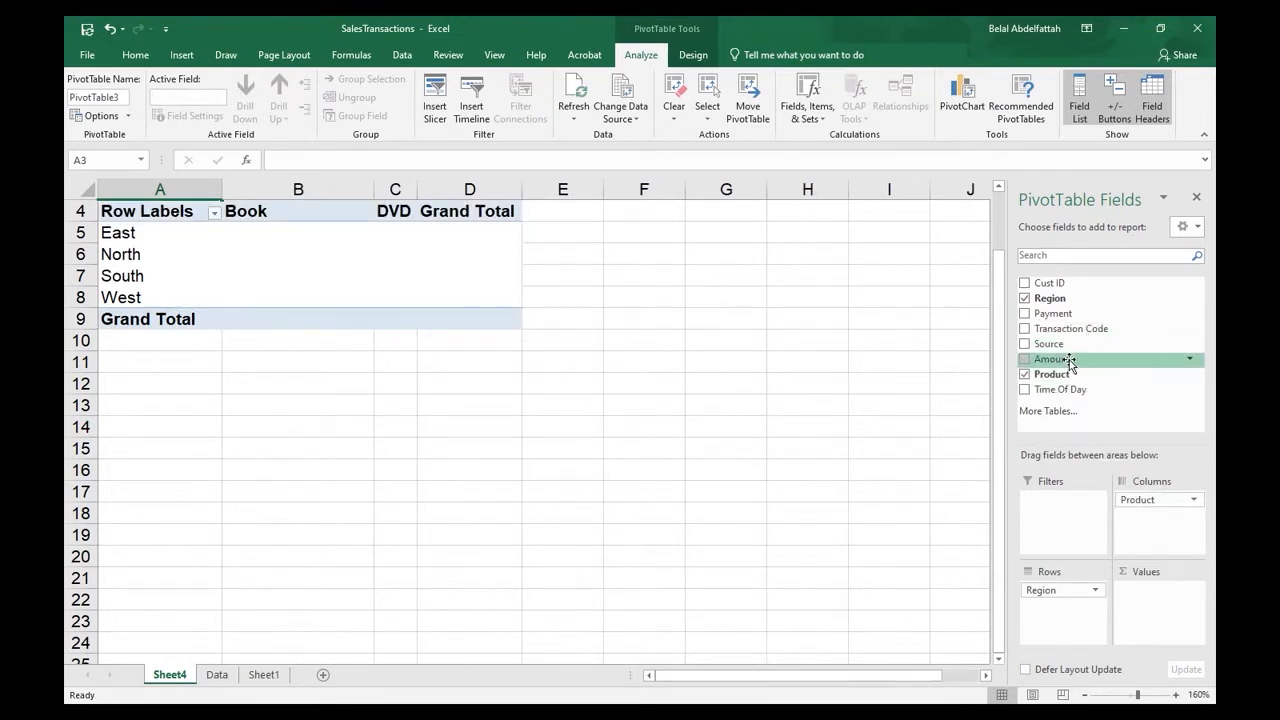
drag(1069, 361, 1158, 598)
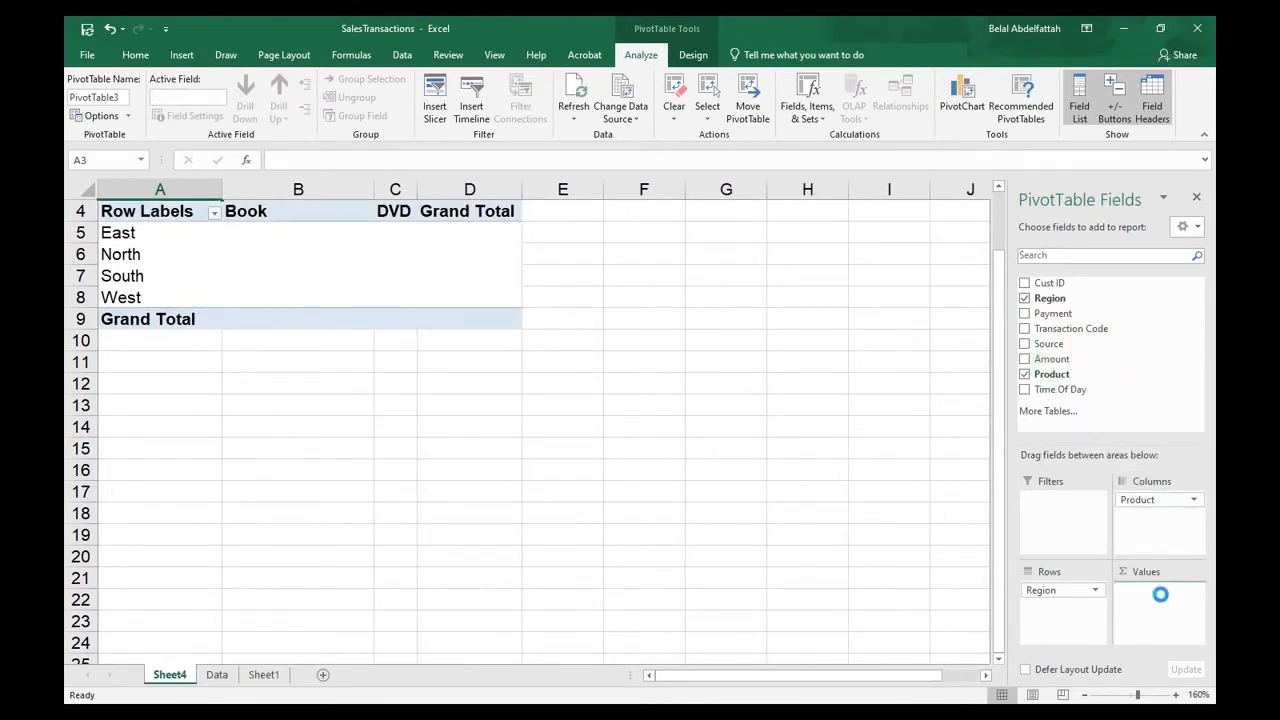
scroll(430, 275, up, 1)
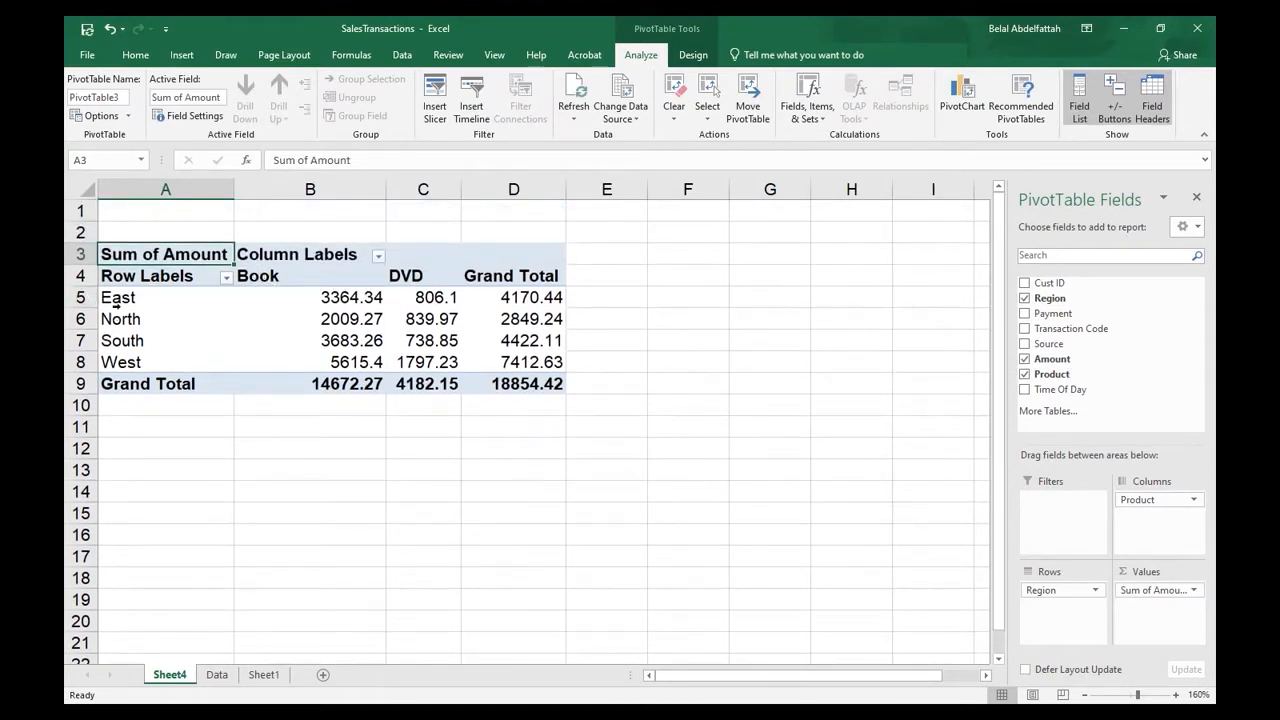
- Format the PivotTable's Sum of Amount values as Currency with two decimal places and the $ symbol
click(282, 304)
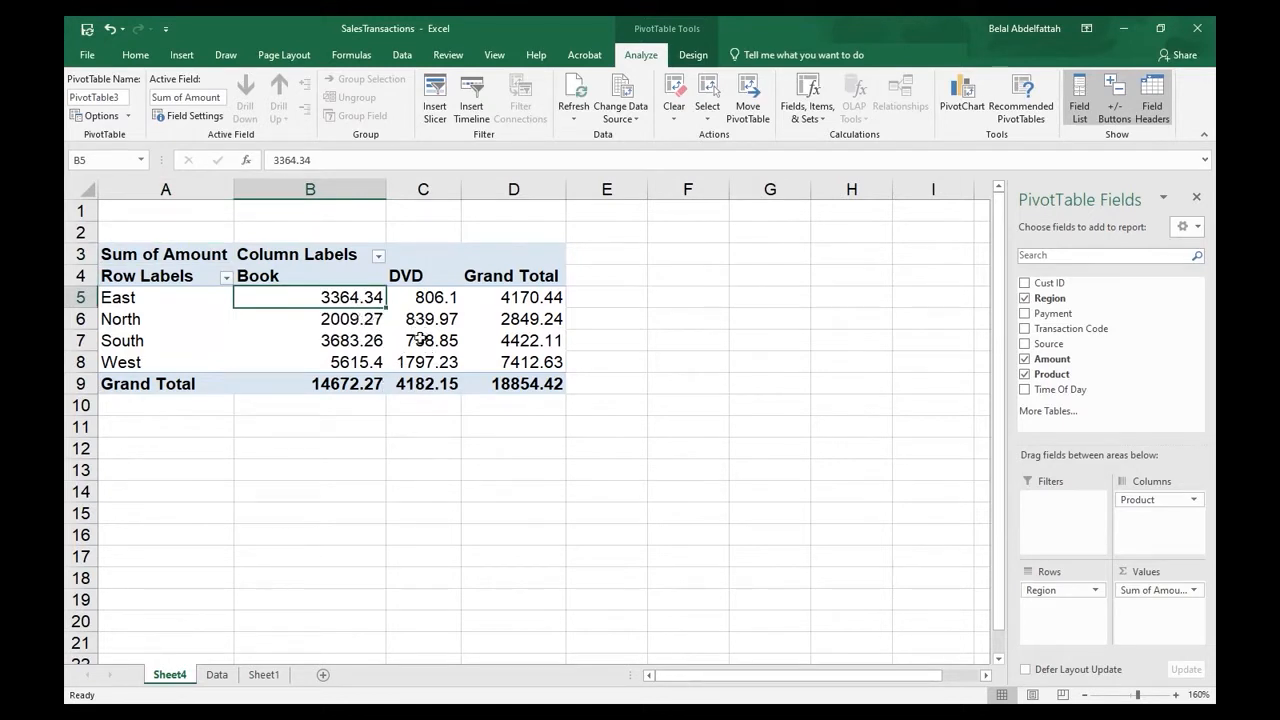
right_click(333, 302)
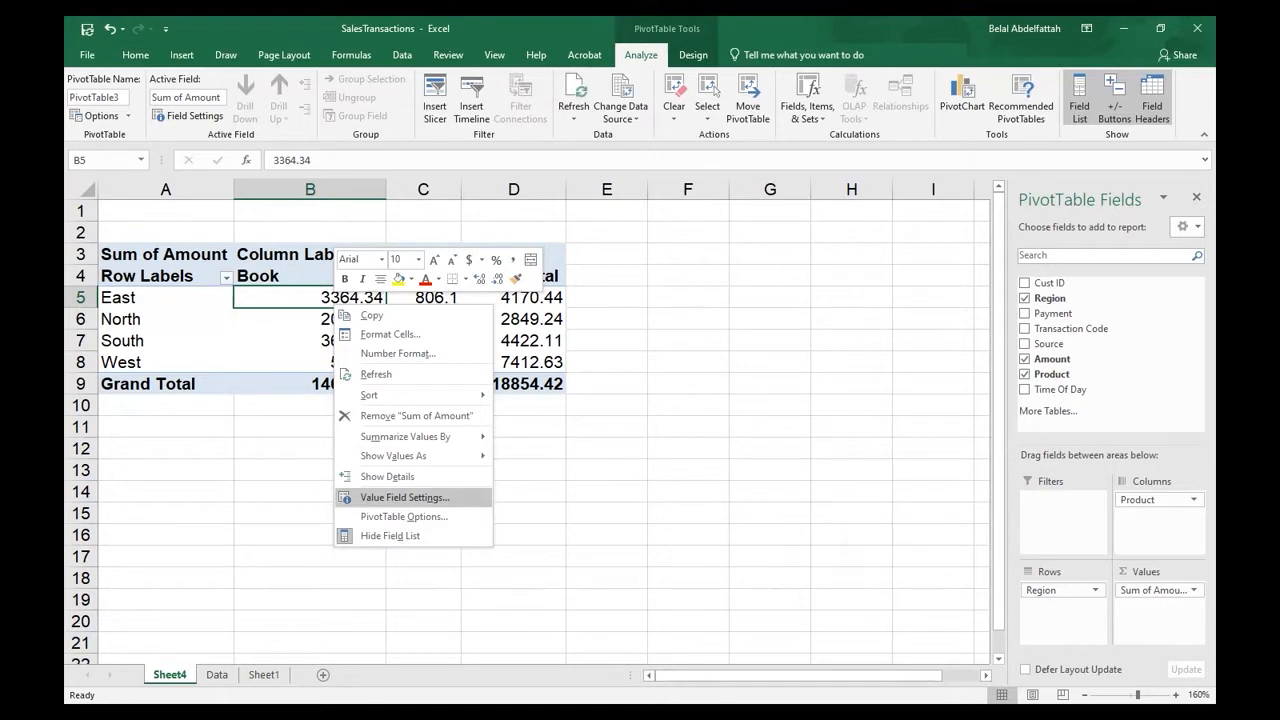
click(405, 497)
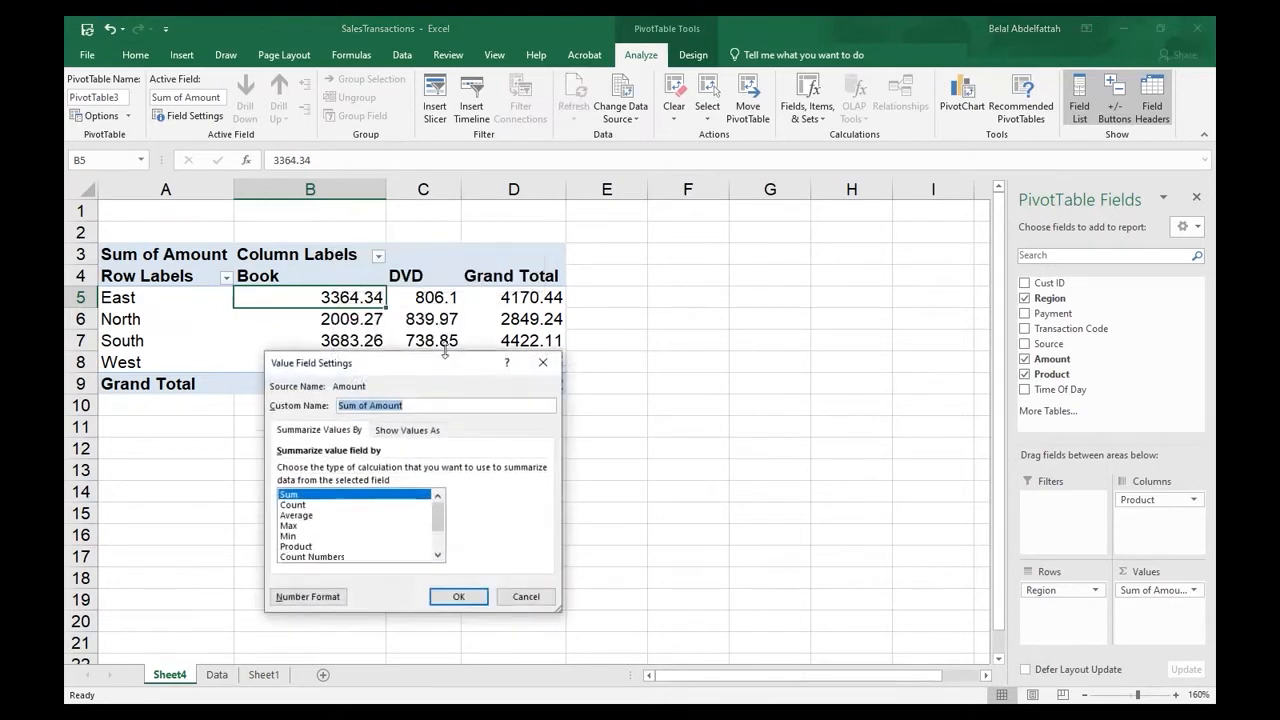
drag(461, 218, 461, 223)
click(308, 597)
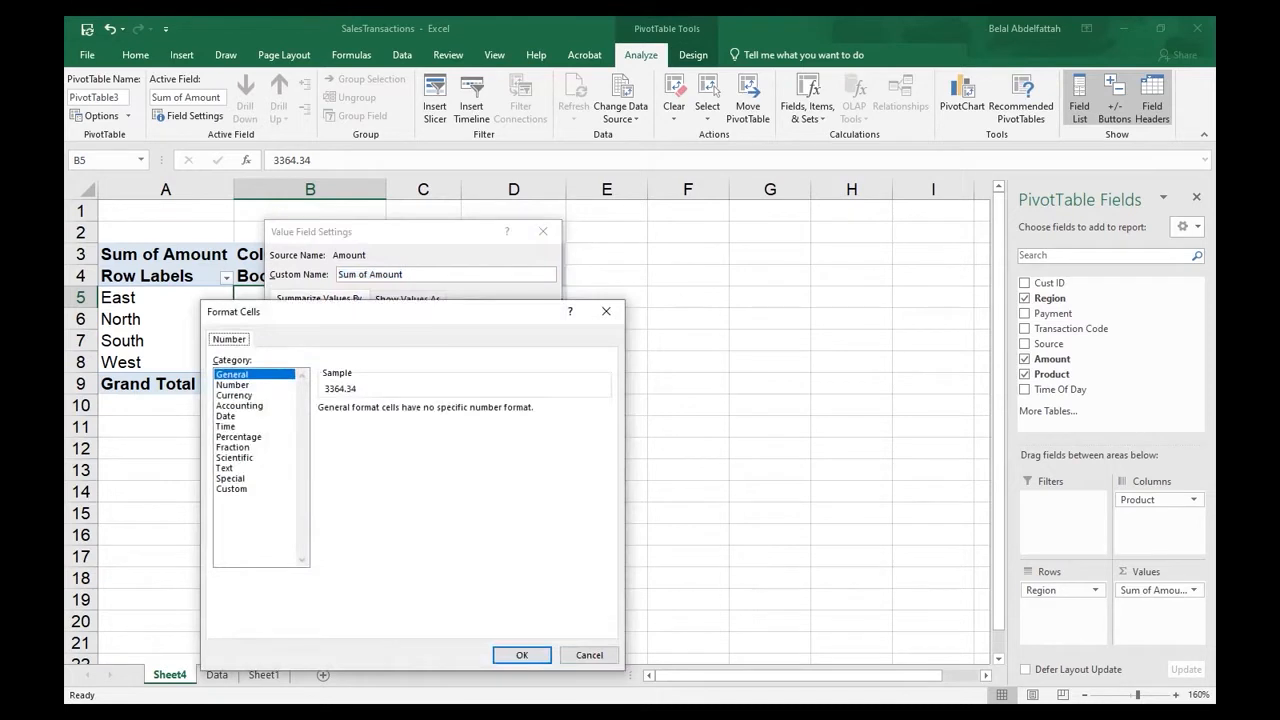
click(235, 395)
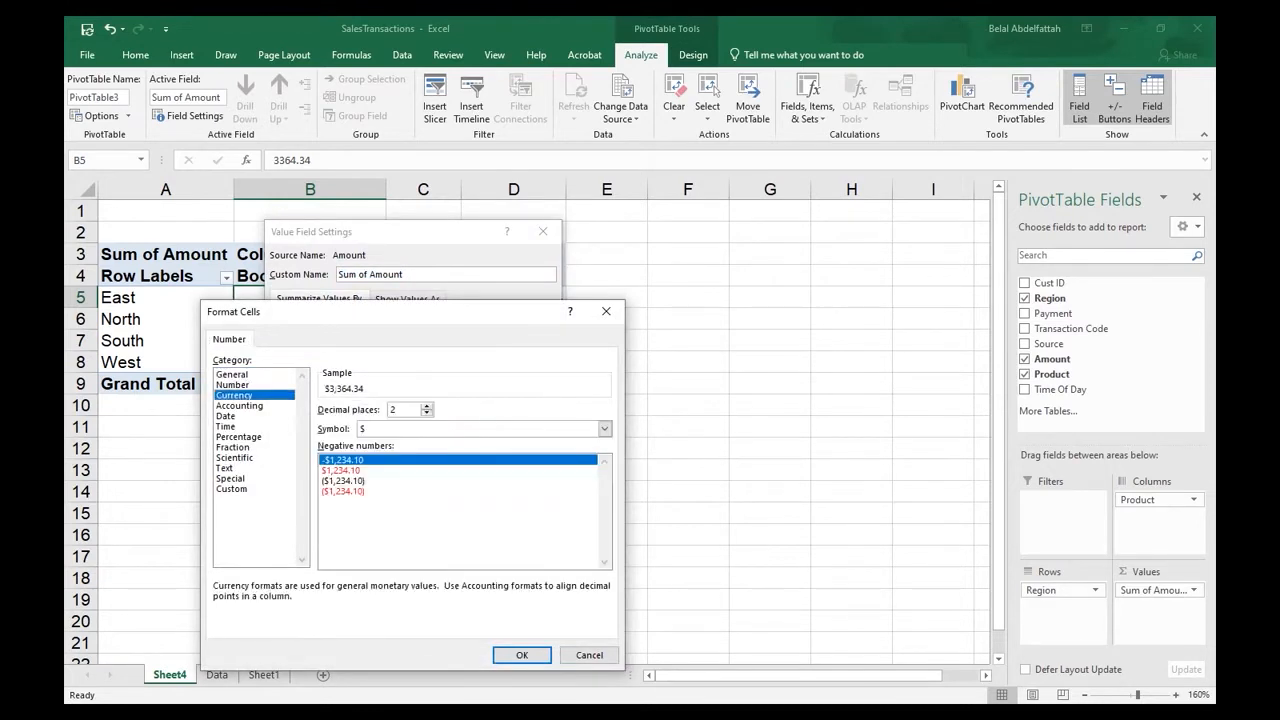
key(Return)
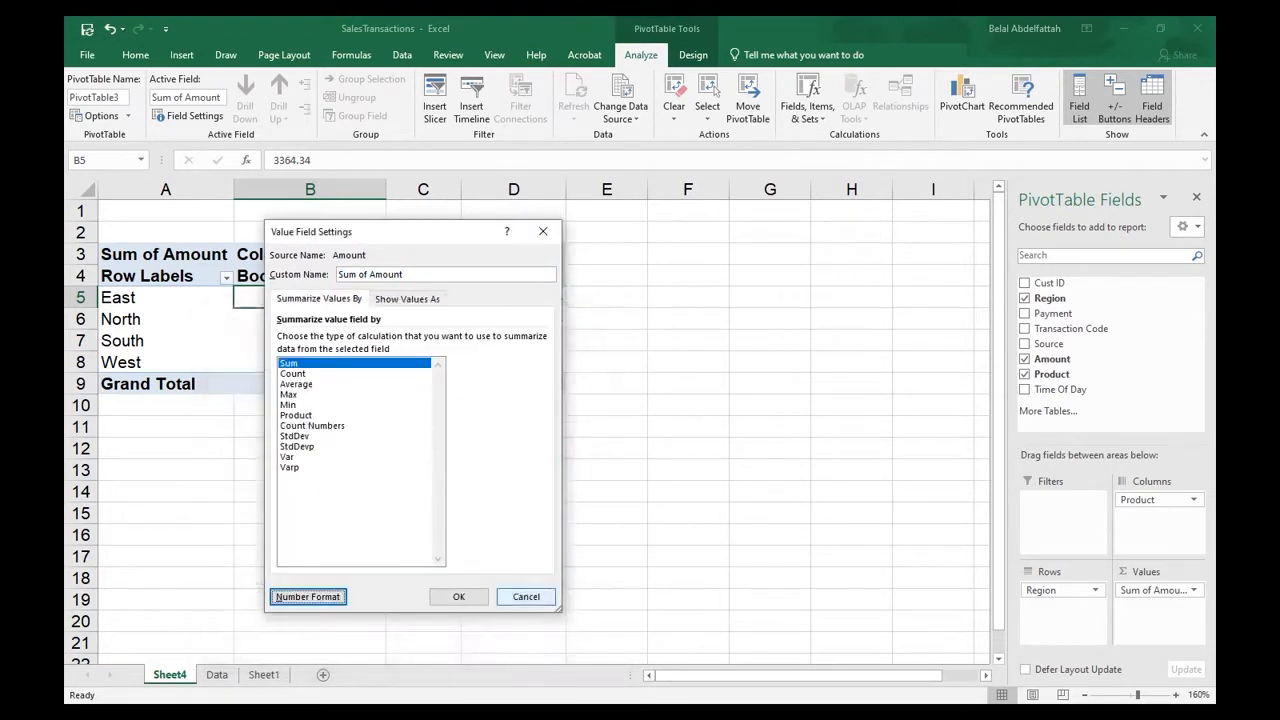
click(458, 597)
click(428, 447)
- Insert a Clustered Column PivotChart based on the PivotTable
click(330, 319)
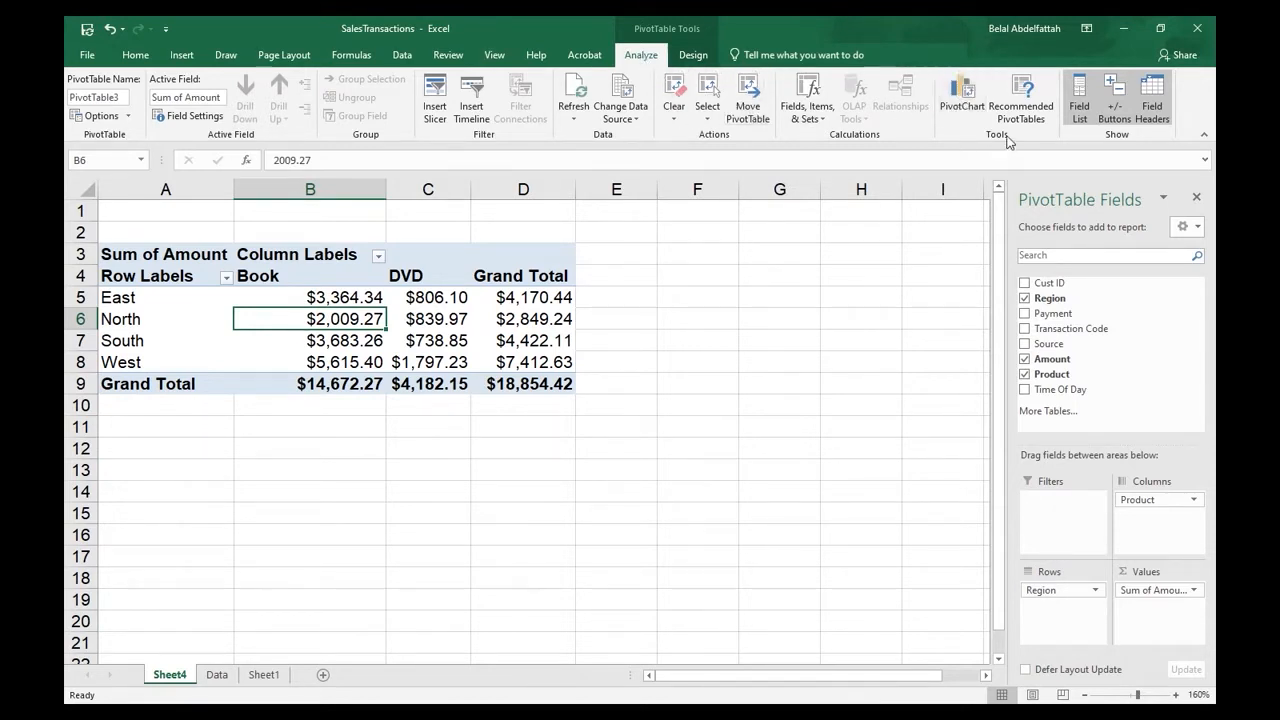
click(961, 98)
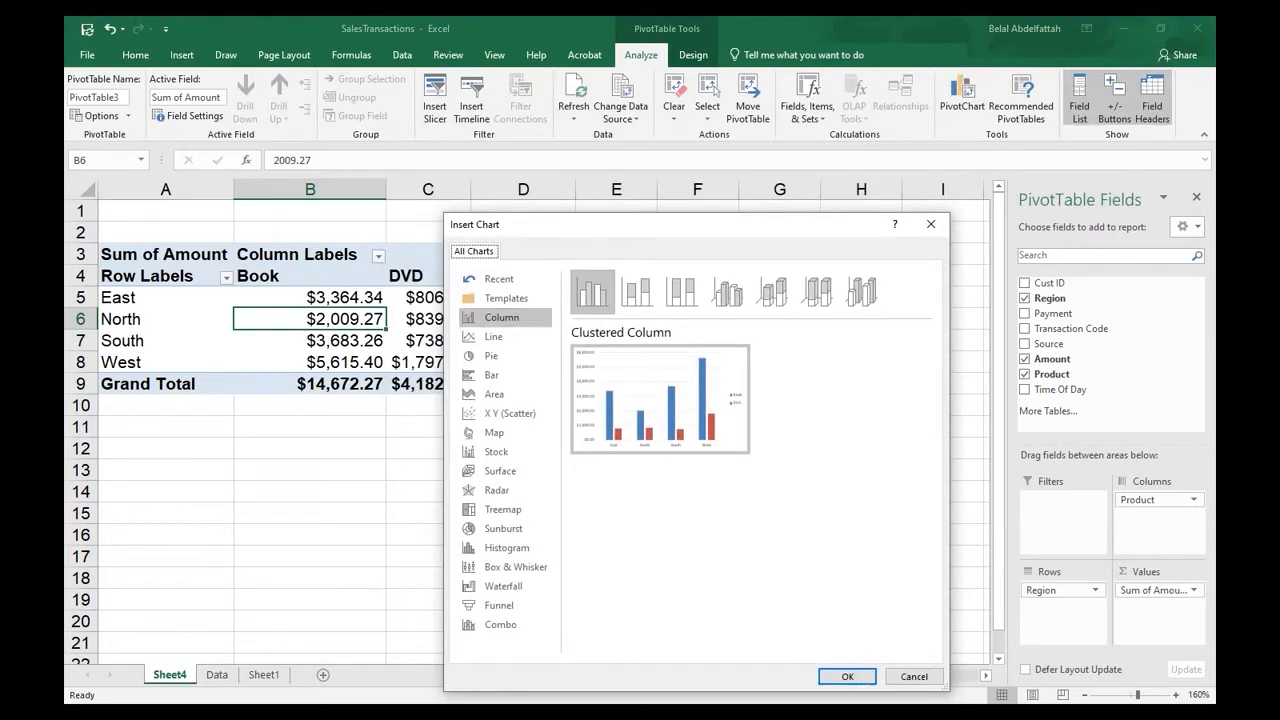
drag(640, 224, 731, 159)
drag(631, 180, 637, 200)
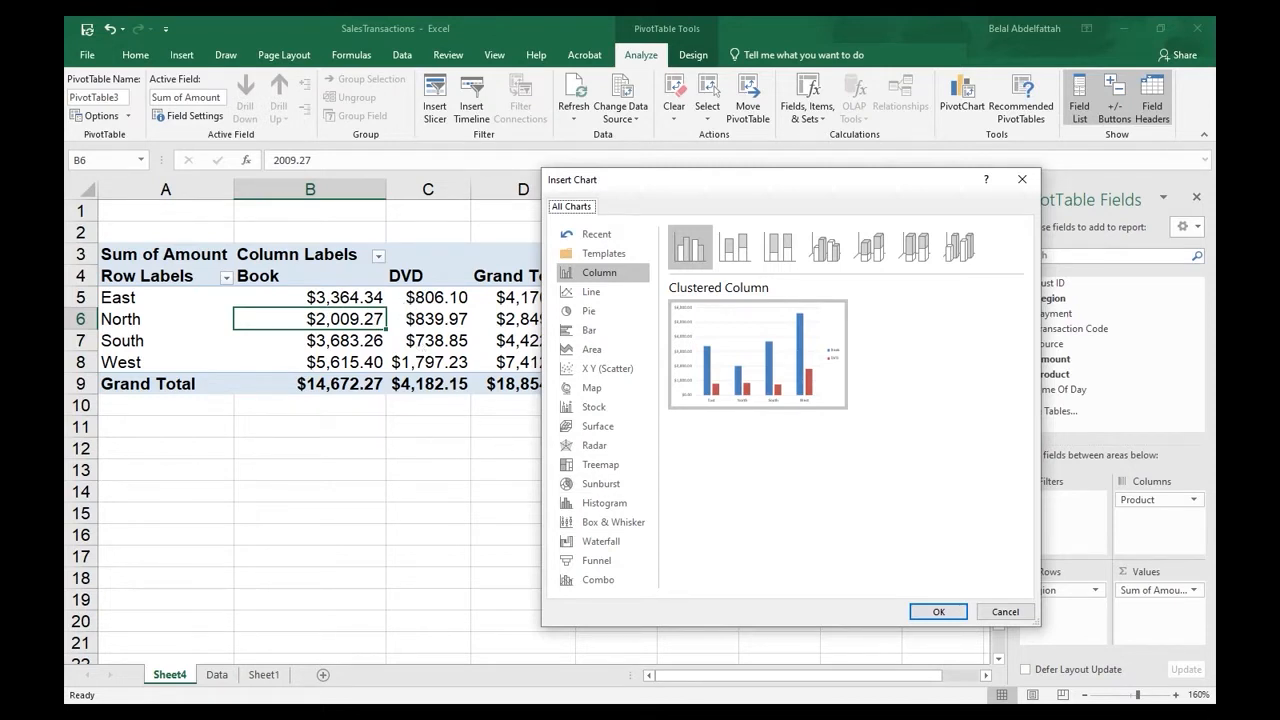
click(936, 609)
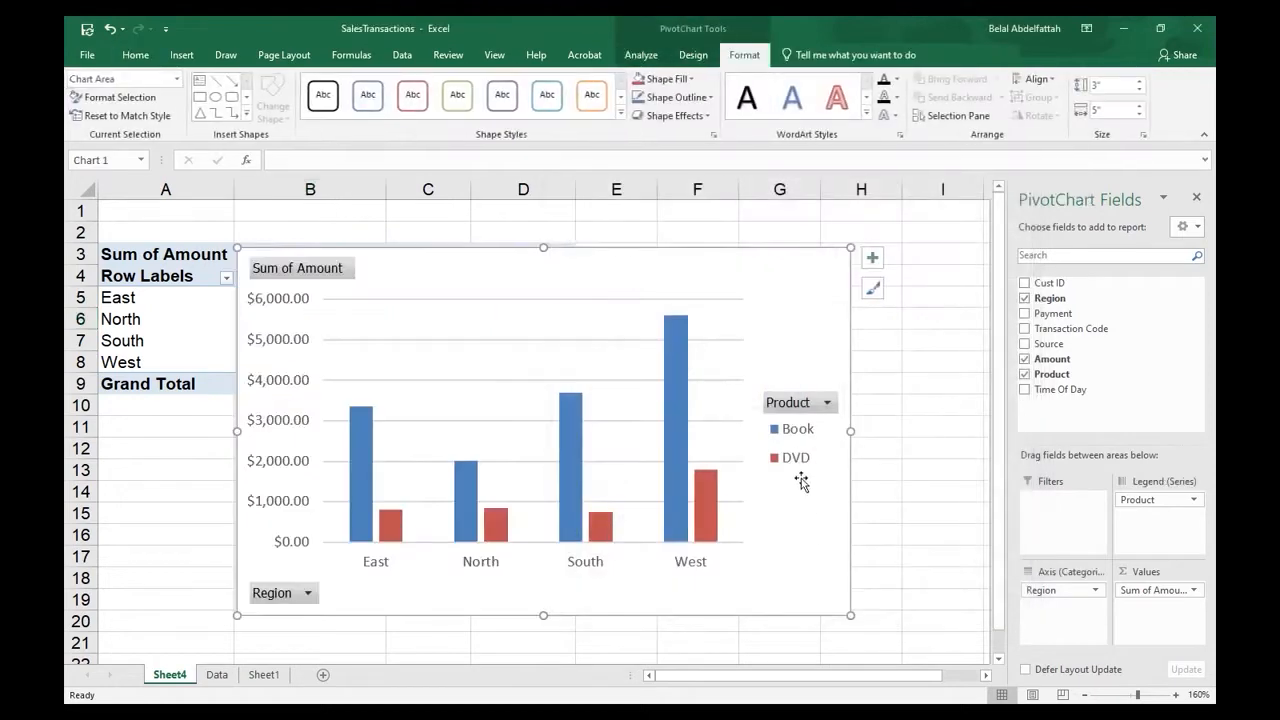
- Shrink the column chart to about 2.56" high by 4.25" wide and move it below the PivotTable, starting around row 11
drag(850, 245, 764, 304)
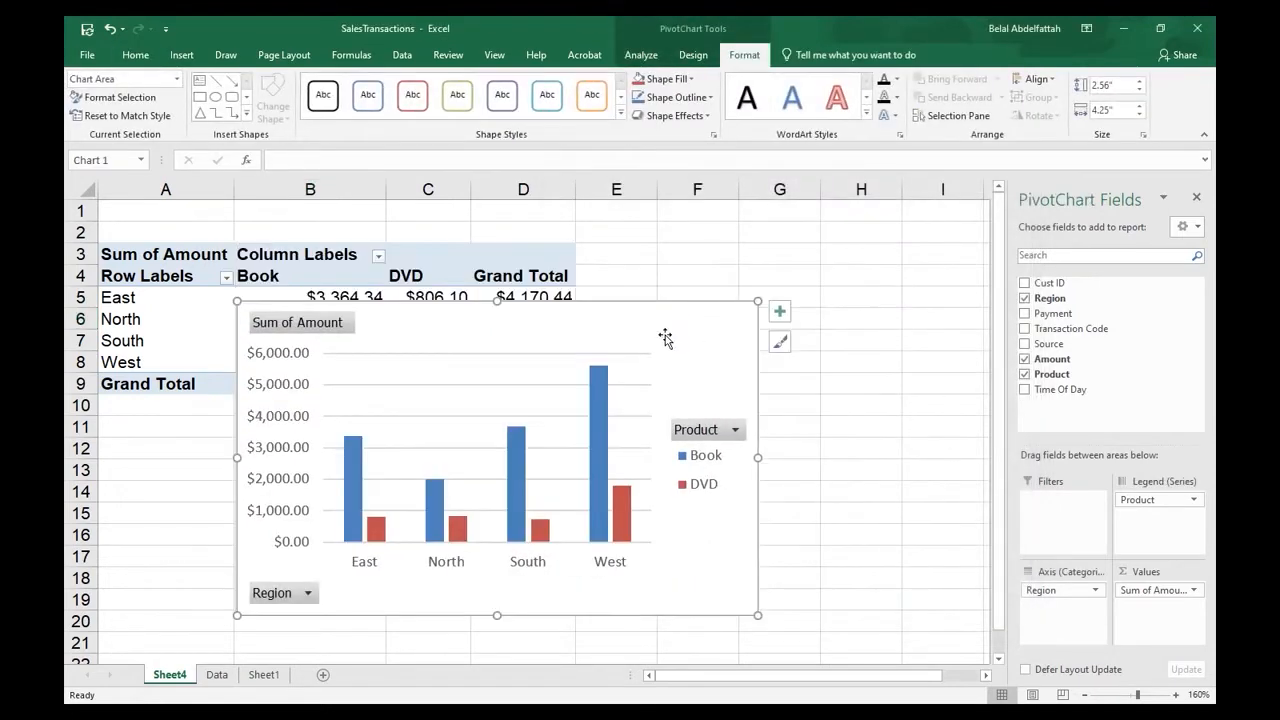
drag(663, 334, 906, 287)
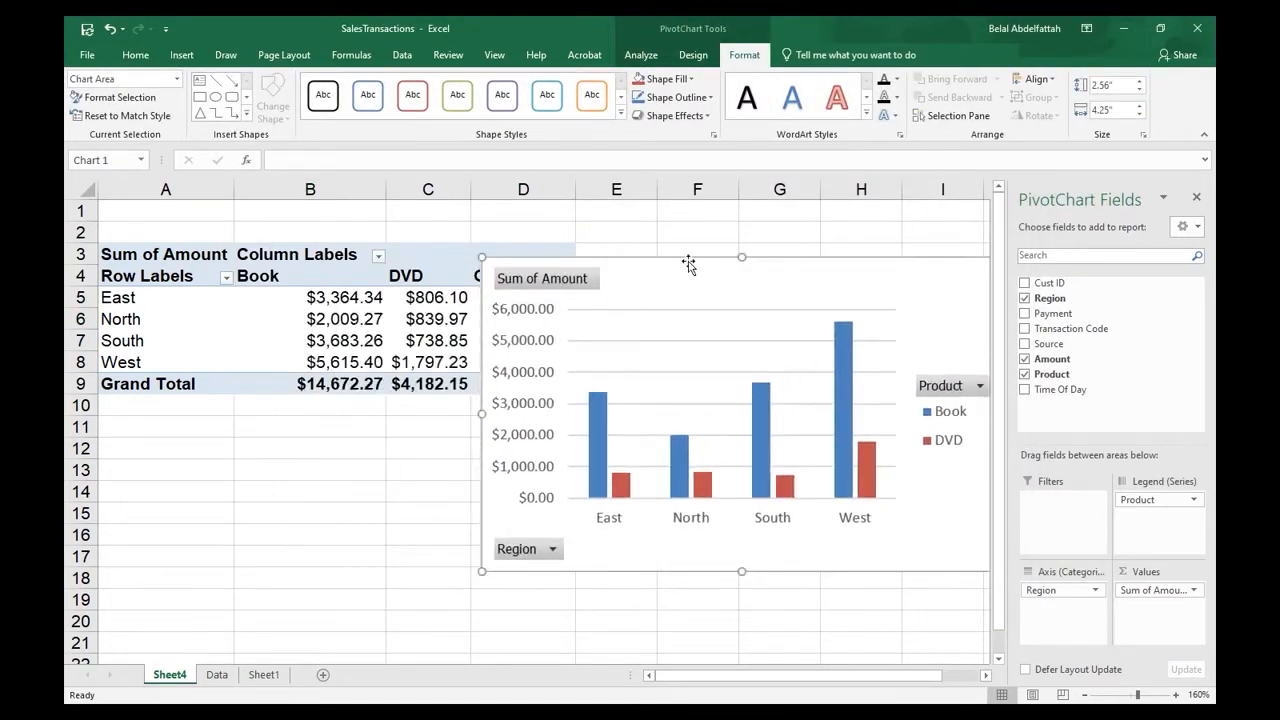
drag(688, 263, 717, 349)
scroll(670, 353, down, 1)
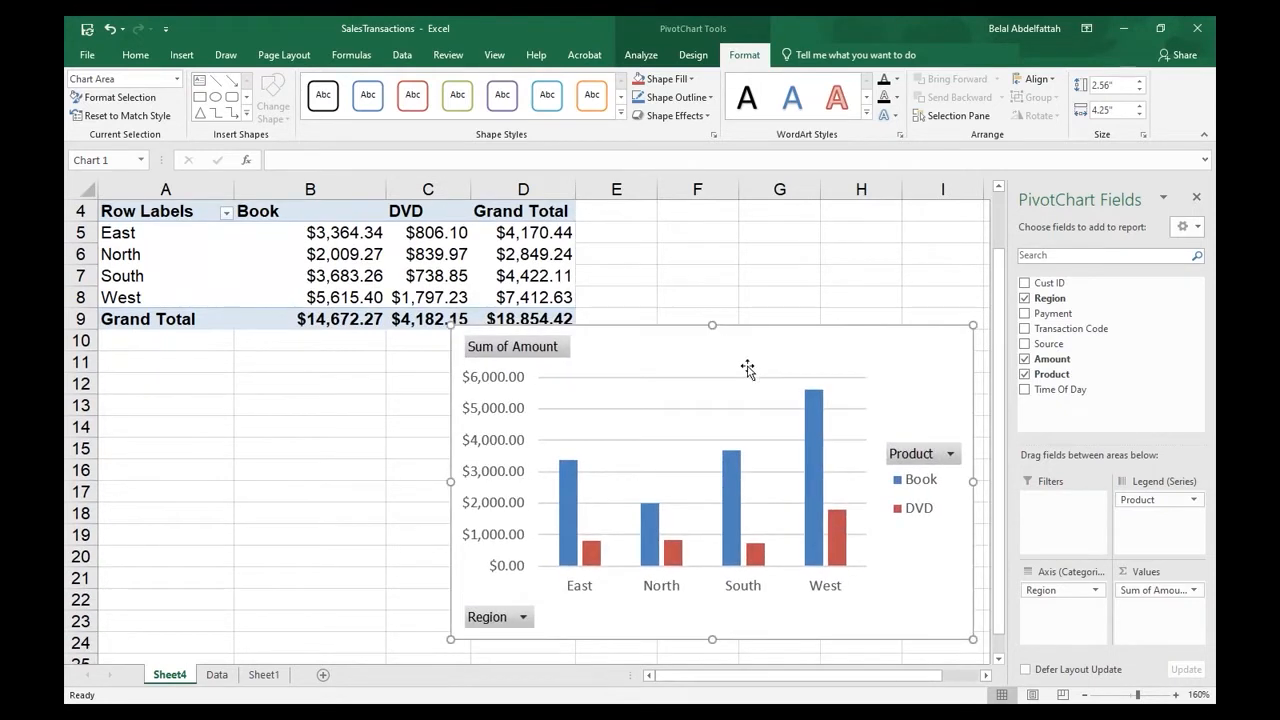
drag(726, 354, 737, 376)
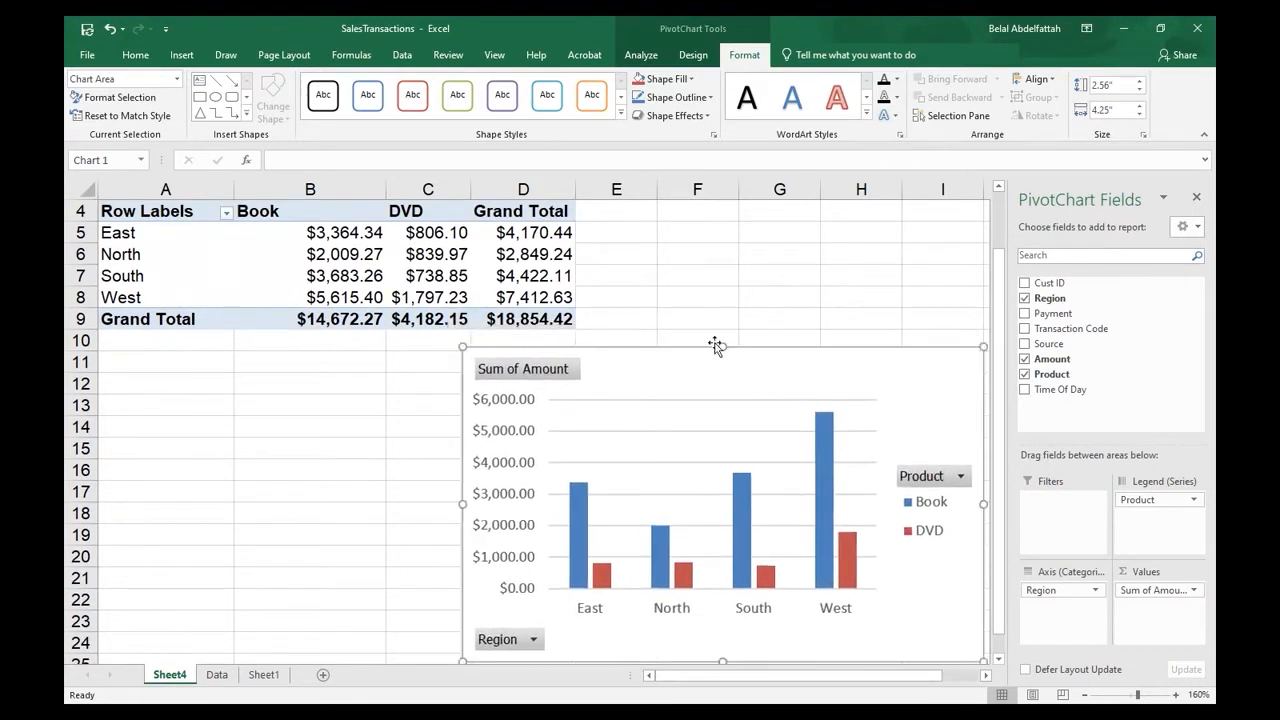
scroll(586, 376, up, 1)
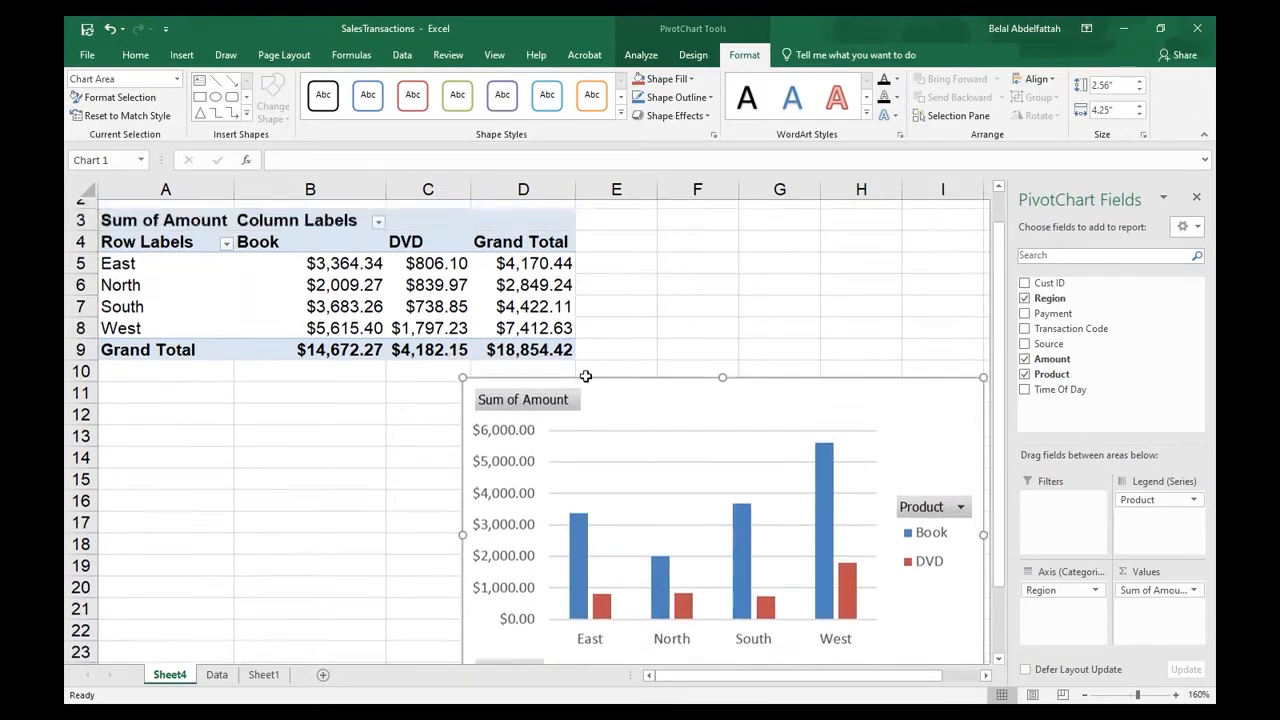
scroll(586, 376, up, 1)
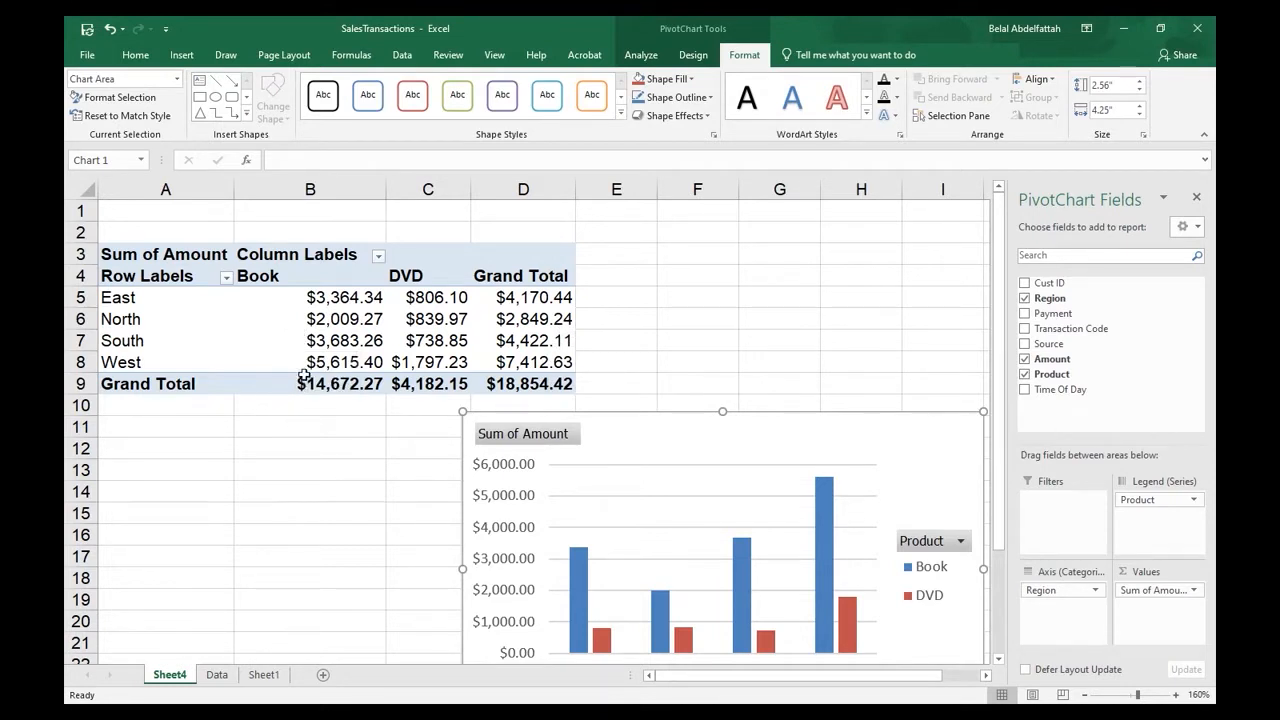
scroll(712, 404, down, 3)
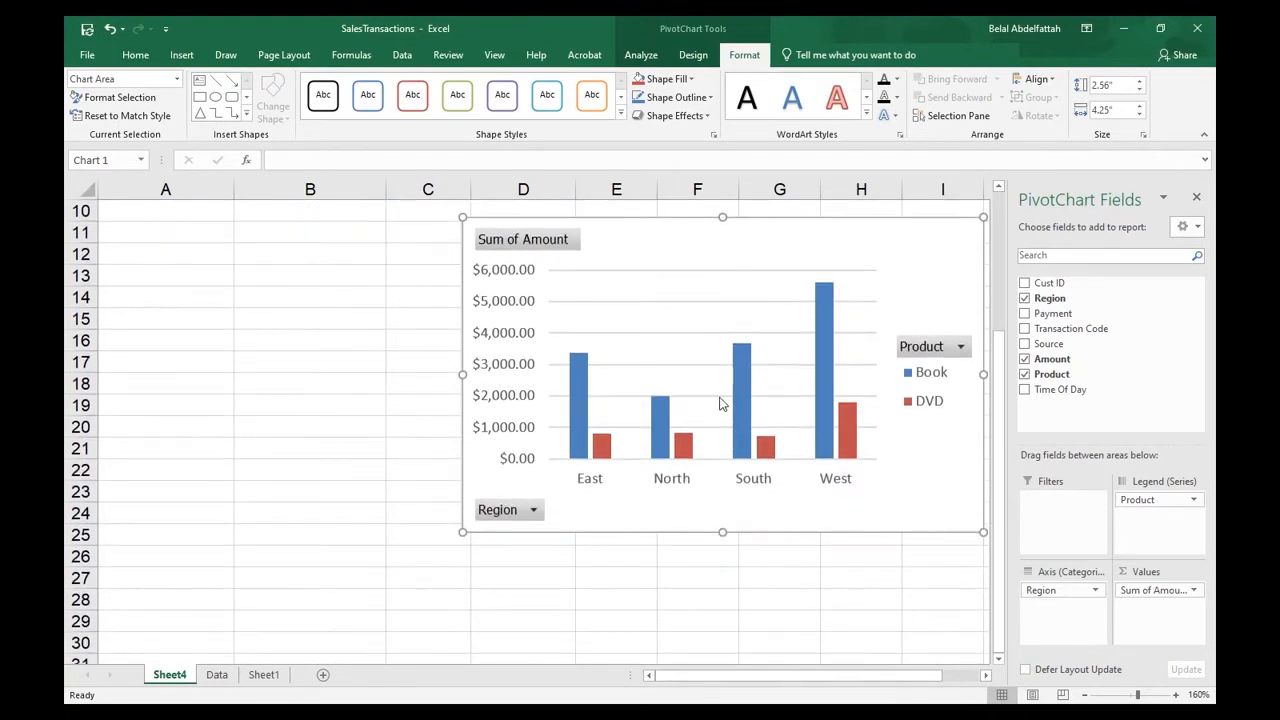
scroll(722, 405, up, 3)
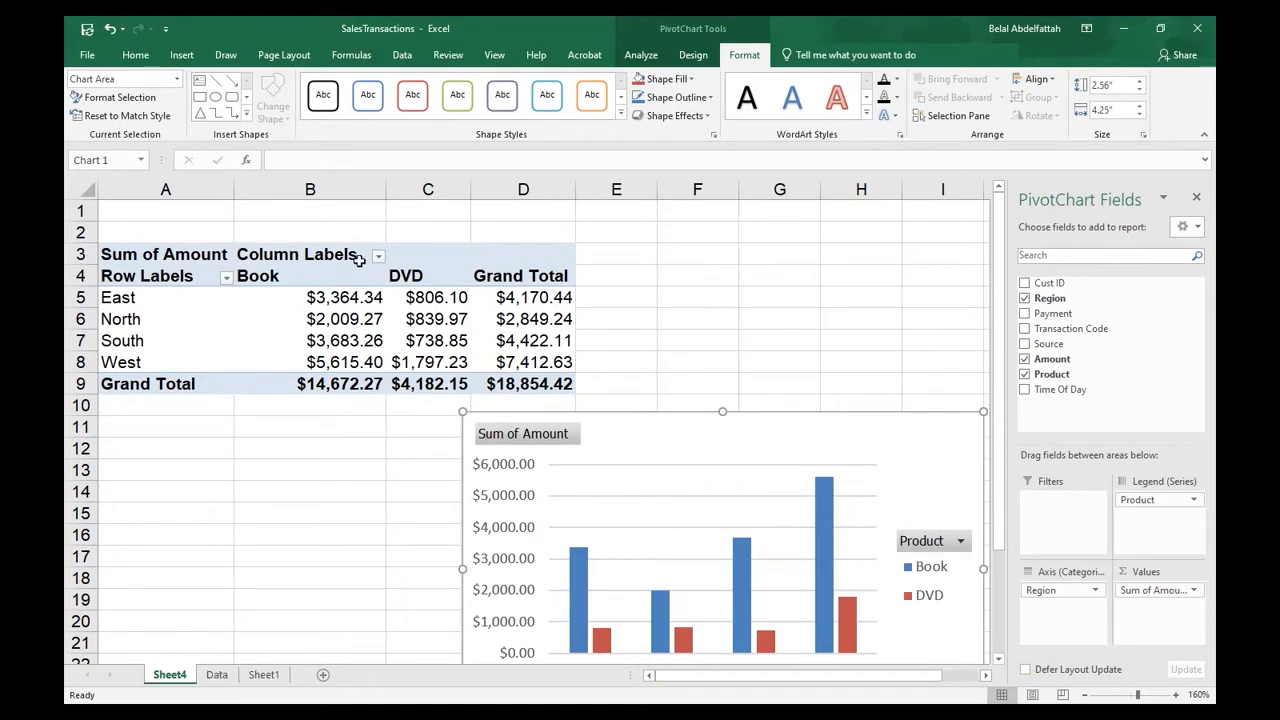
- Insert a second PivotChart of the Pie type from the same PivotTable
click(472, 362)
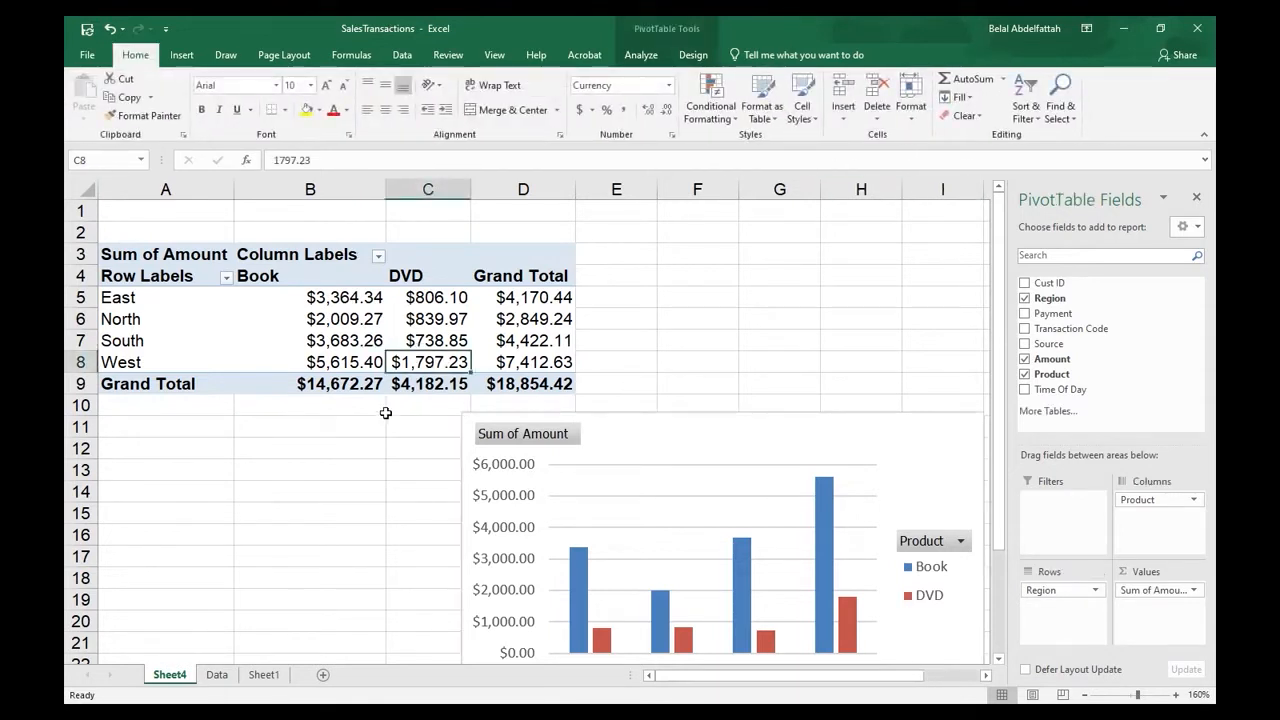
click(369, 327)
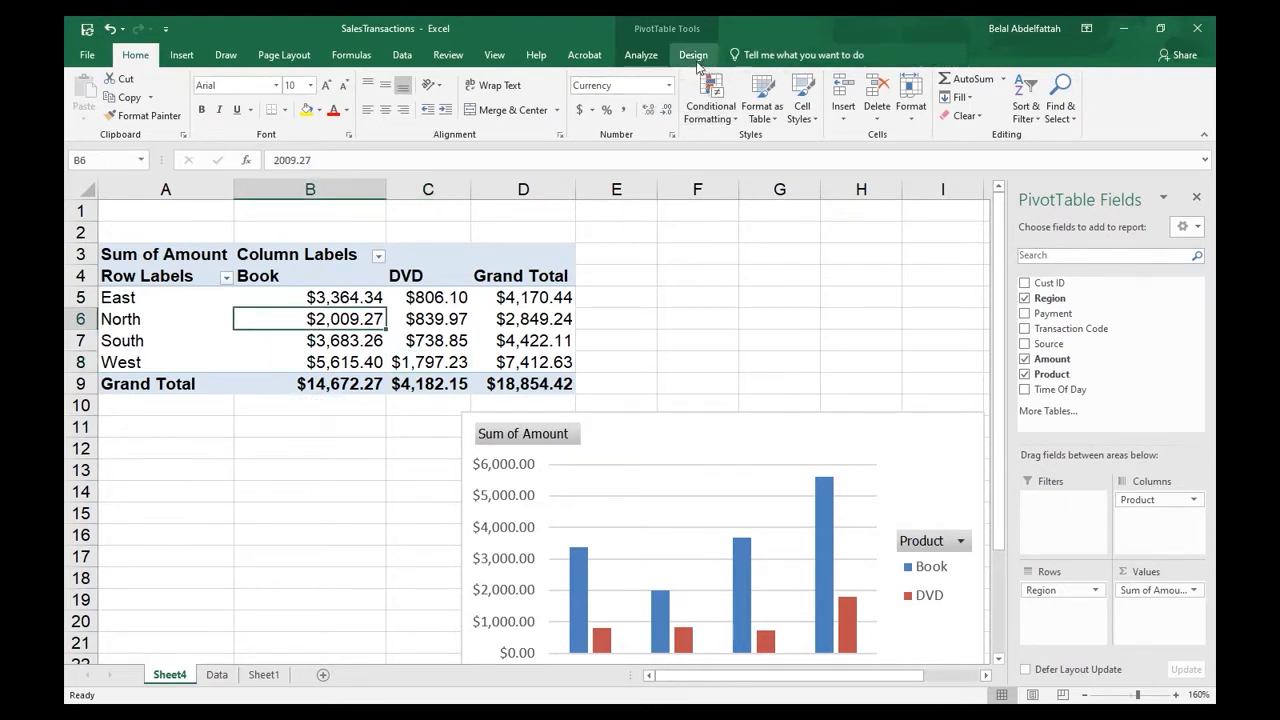
click(641, 54)
click(962, 98)
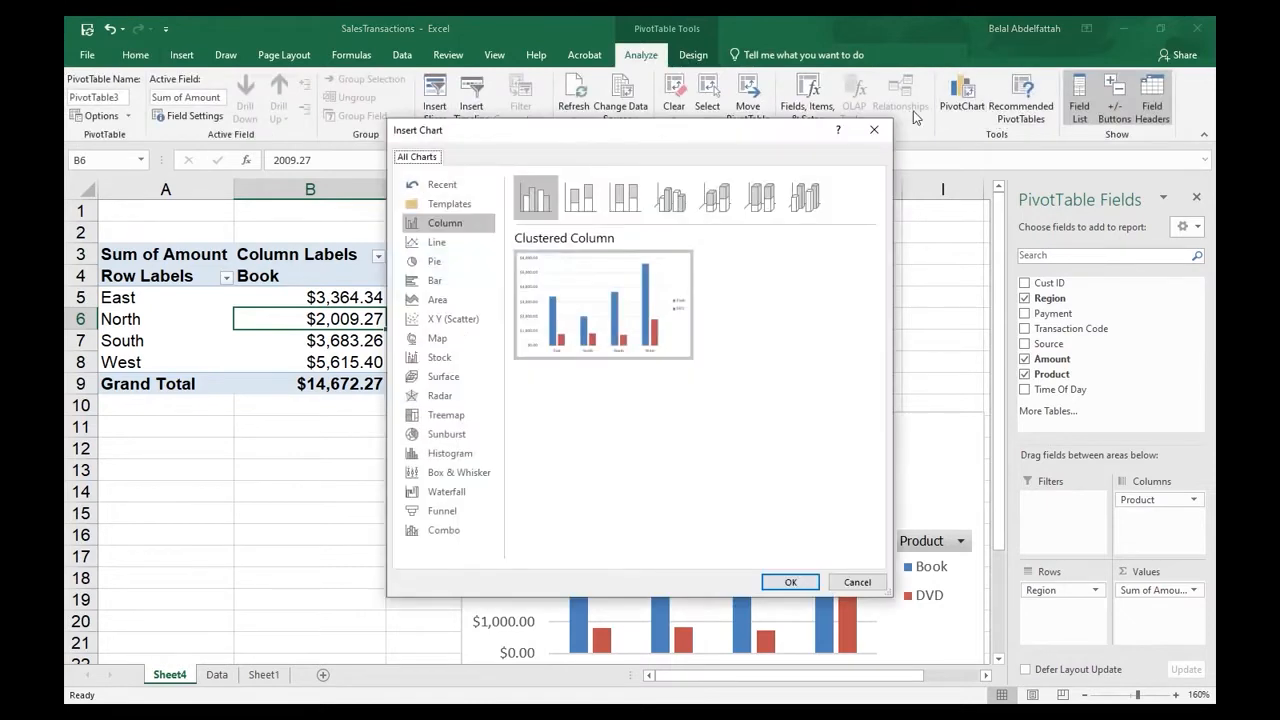
click(434, 261)
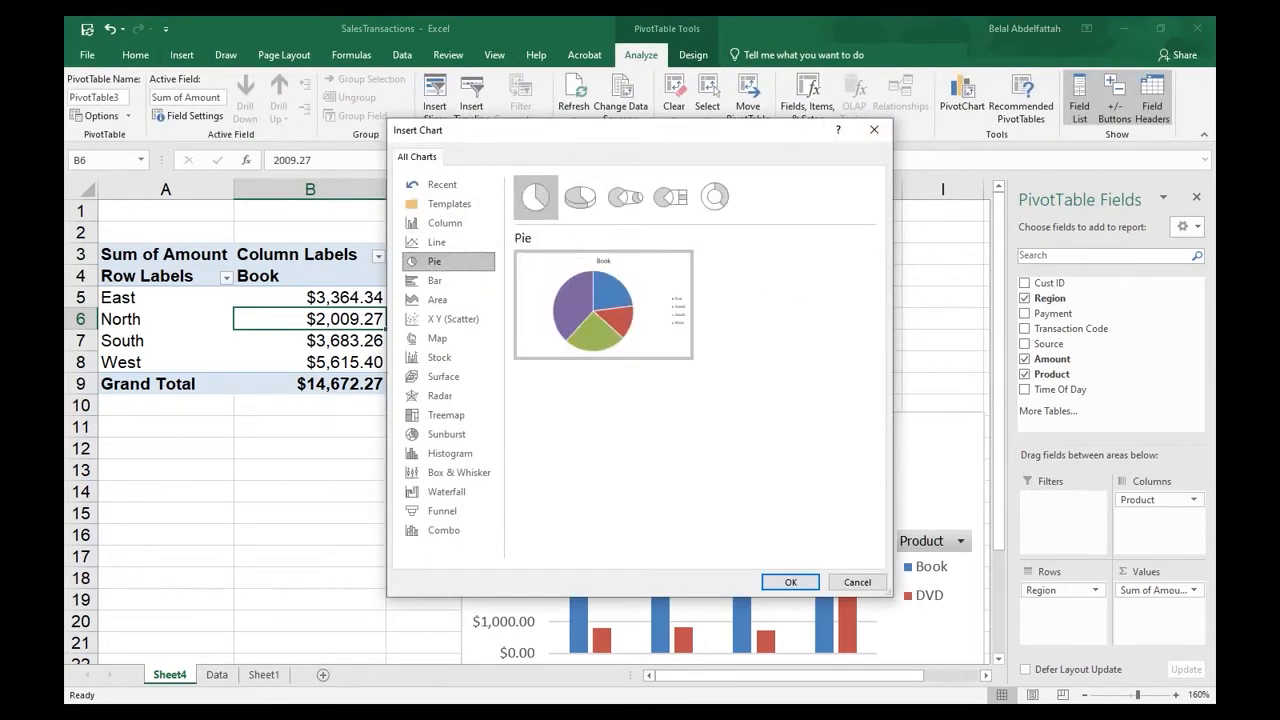
mouse_move(603, 305)
click(790, 582)
- Shrink the pie chart to about 2.7" high by 4.23" wide and move it below the PivotTable, starting around row 15
drag(683, 305, 601, 339)
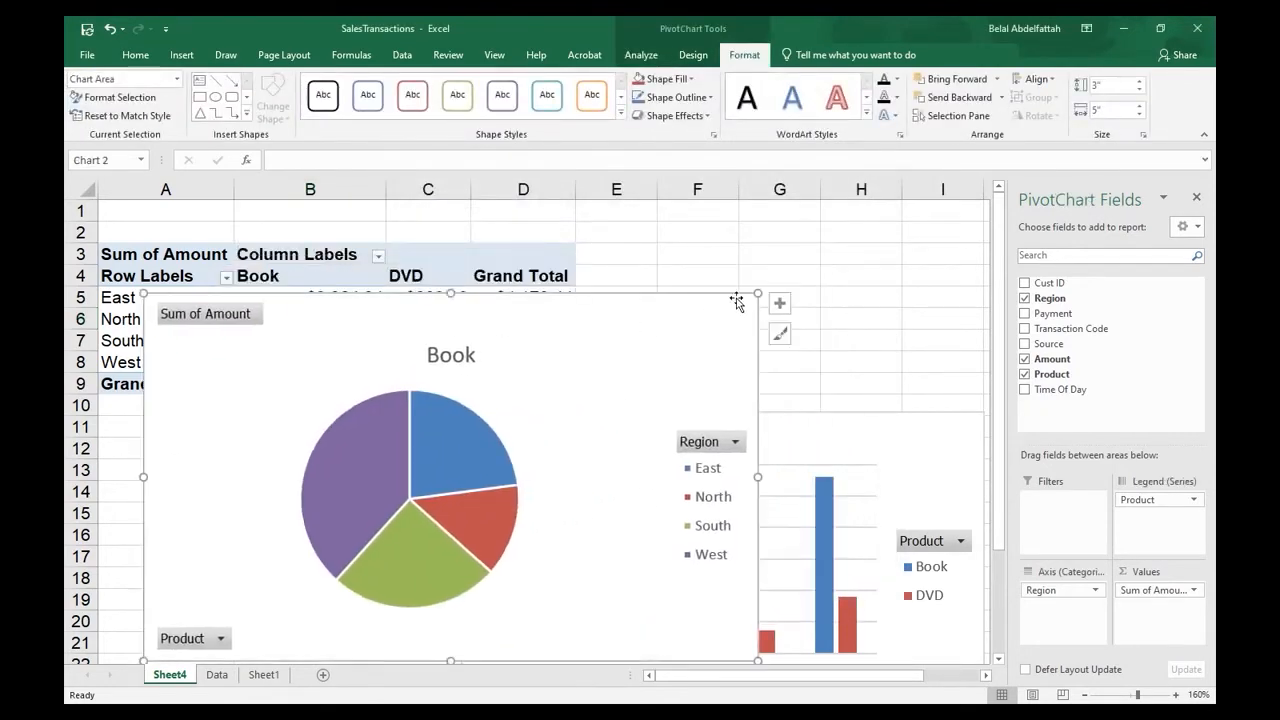
drag(757, 290, 663, 330)
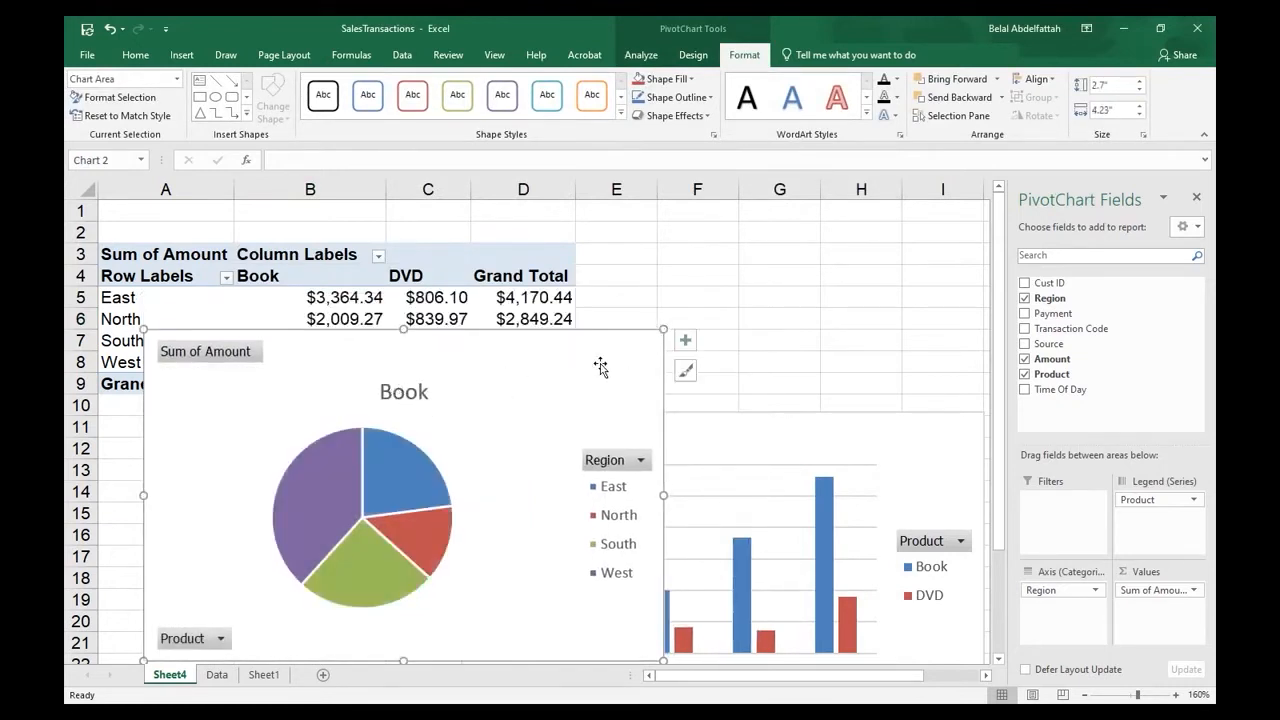
scroll(491, 374, down, 2)
scroll(491, 390, up, 2)
scroll(491, 389, down, 1)
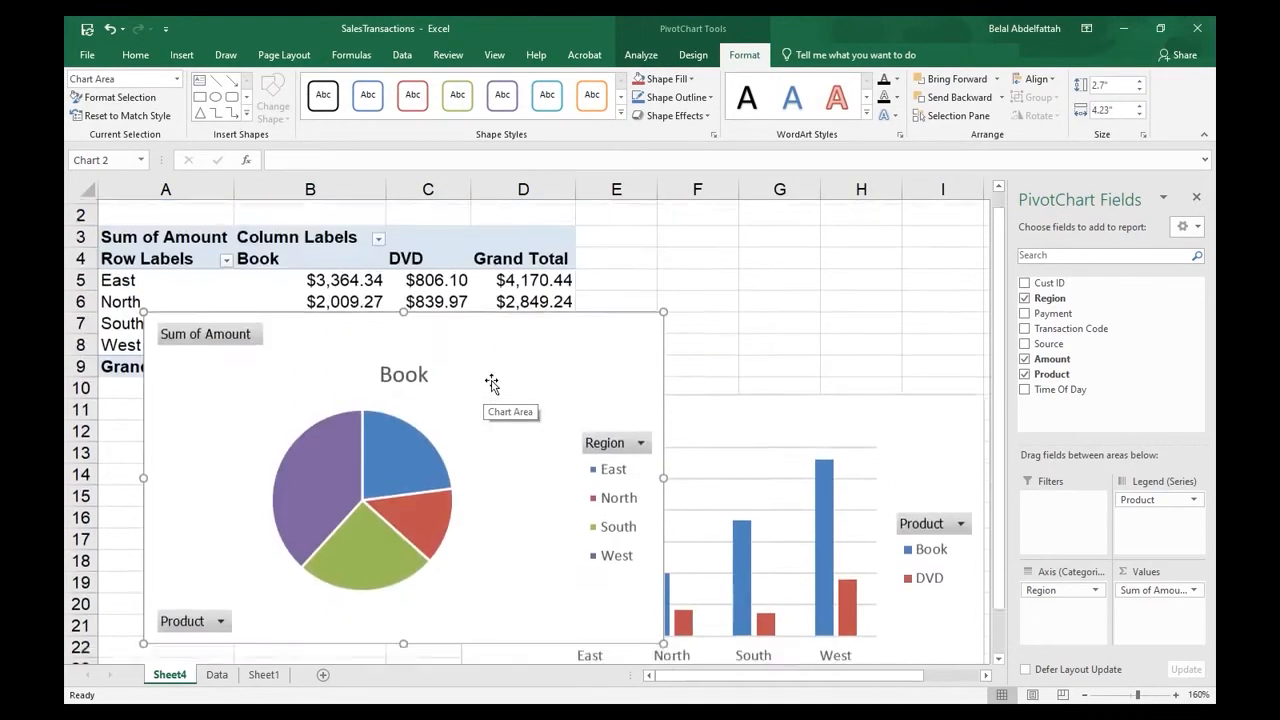
- Filter the PivotTable's column labels to show only the DVD product and check both charts
scroll(493, 346, up, 1)
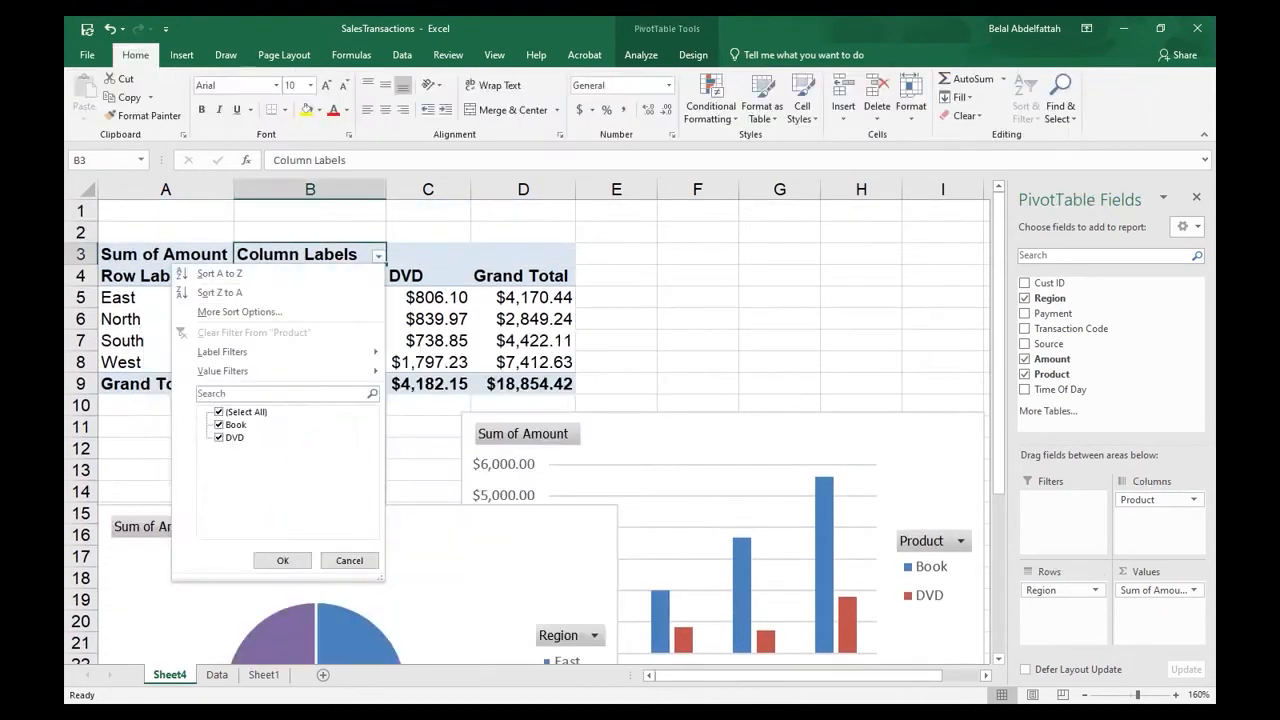
click(219, 438)
click(219, 425)
click(219, 438)
click(283, 560)
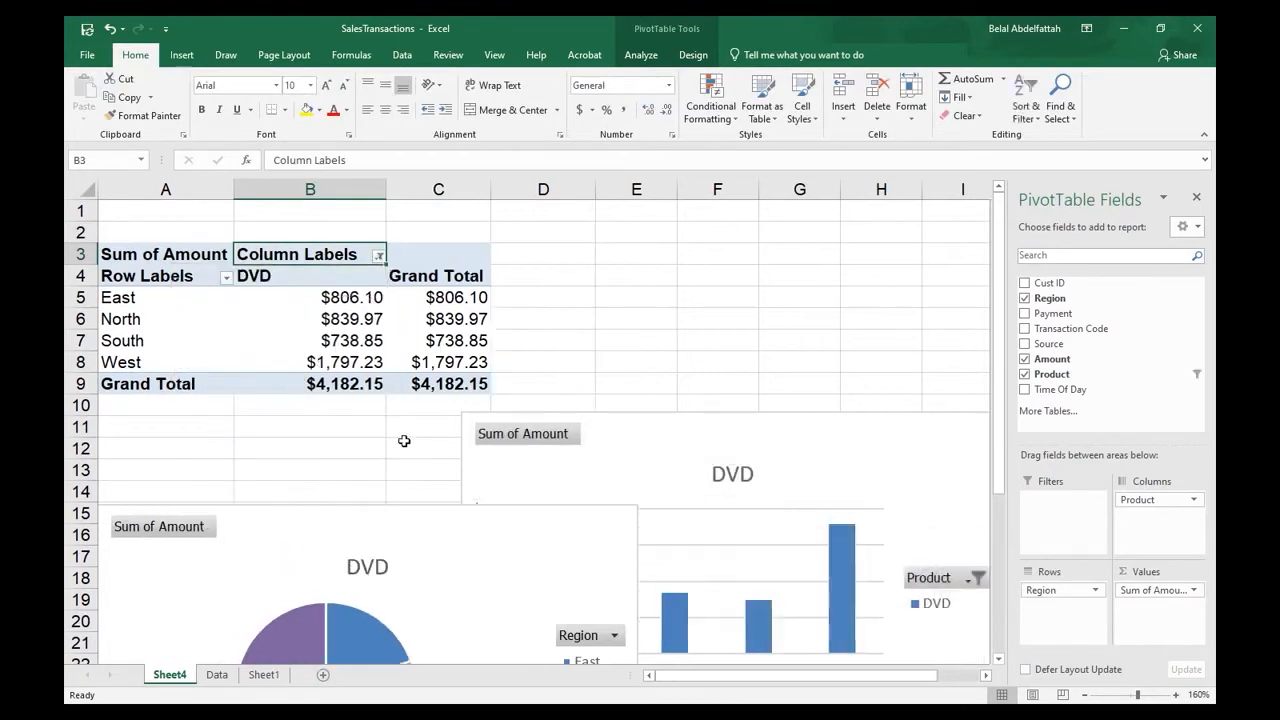
scroll(404, 441, down, 3)
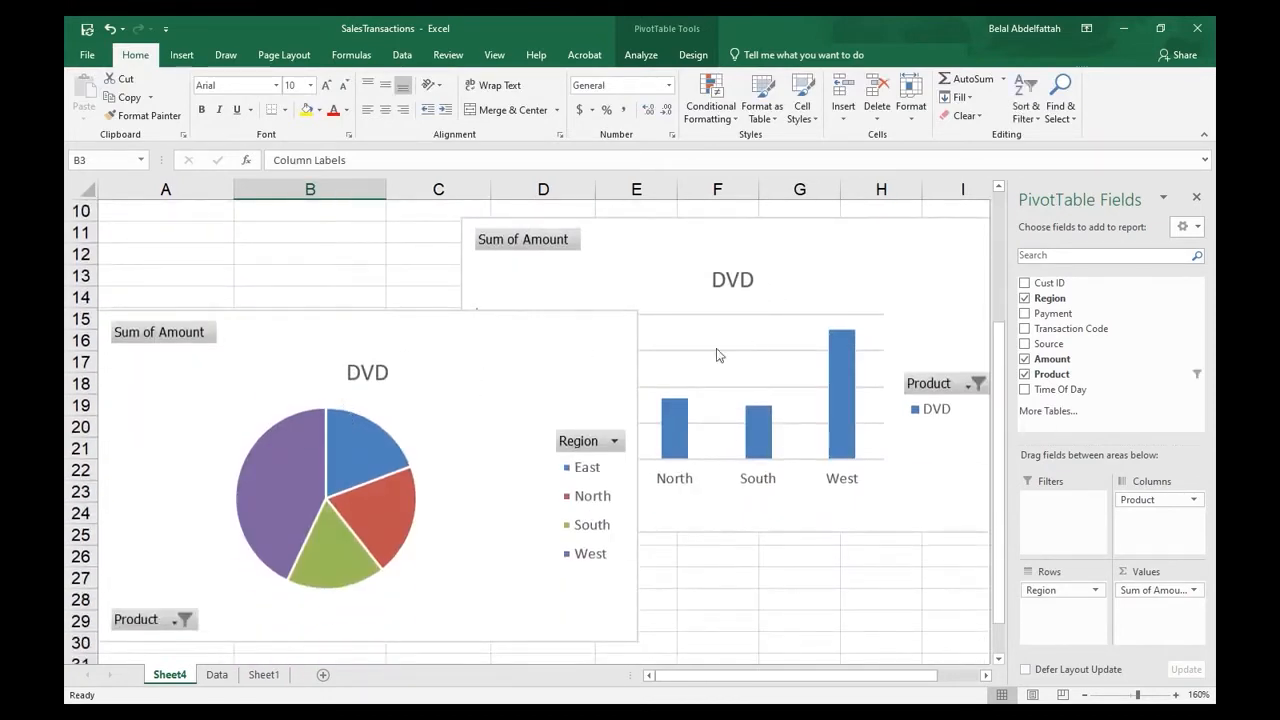
- Include the Book product again alongside DVD in the PivotTable's column label filter and check both charts
scroll(716, 355, up, 3)
click(379, 256)
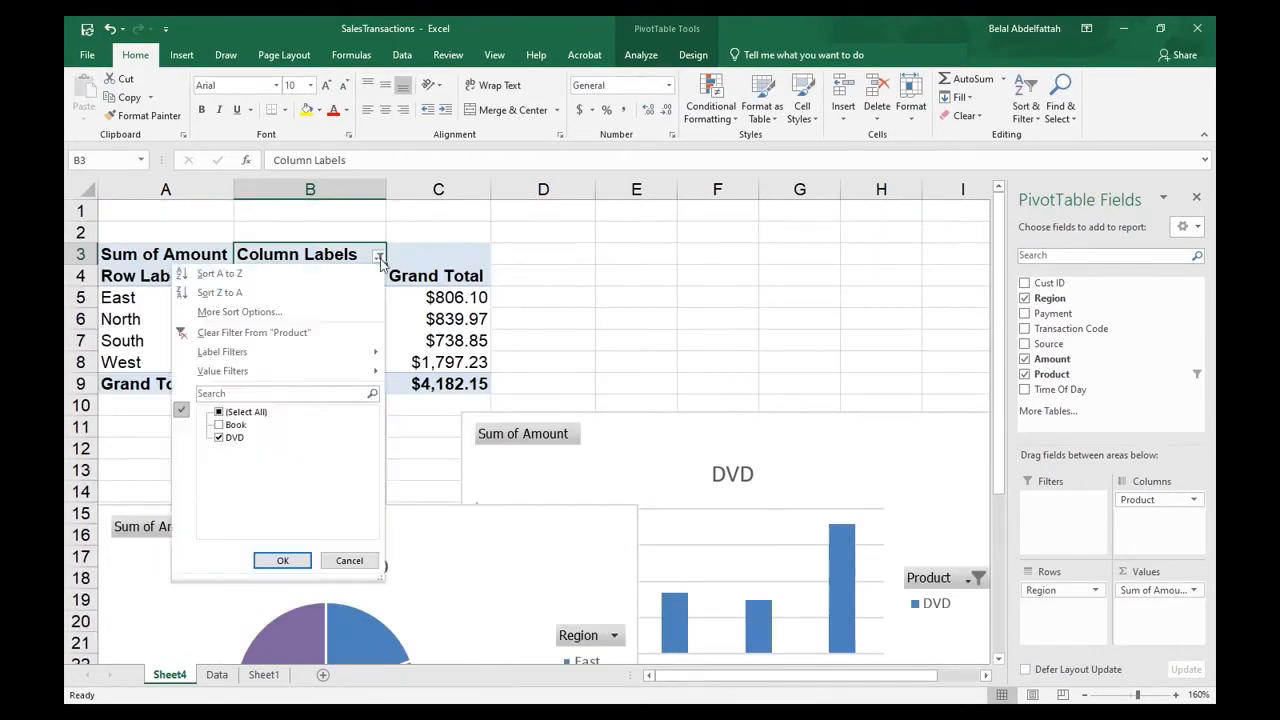
click(219, 425)
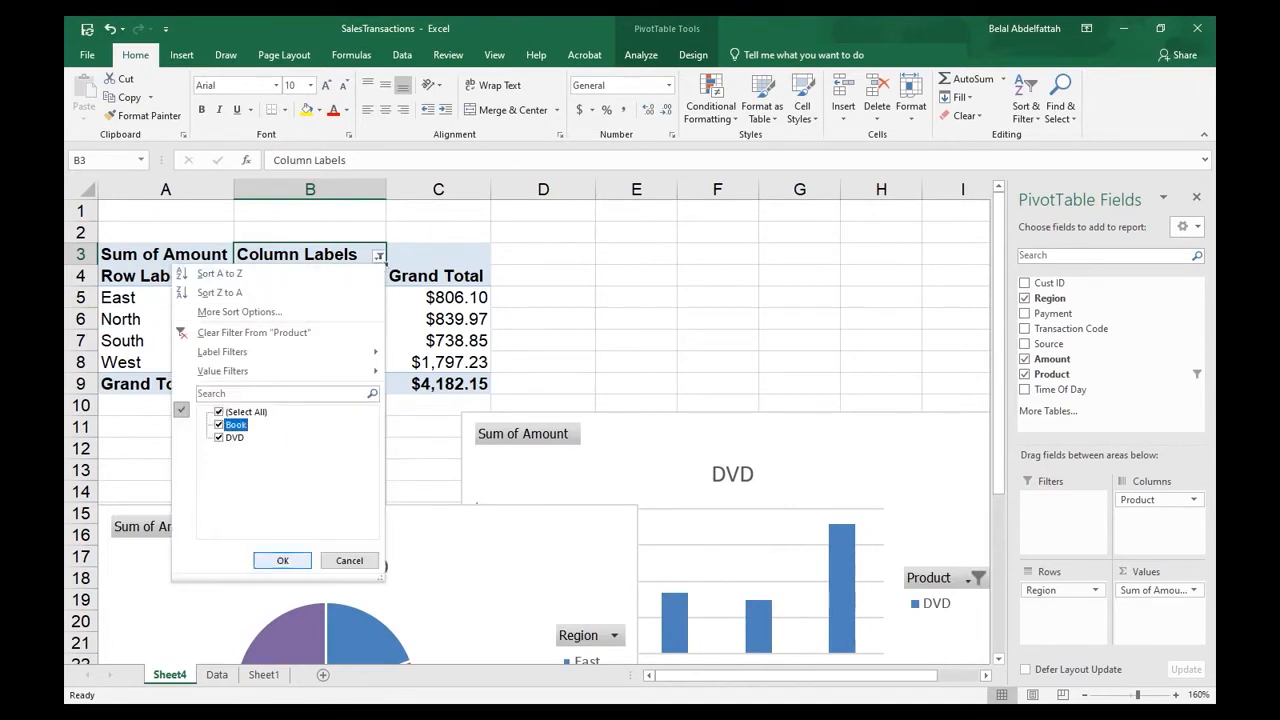
click(282, 560)
scroll(362, 398, down, 2)
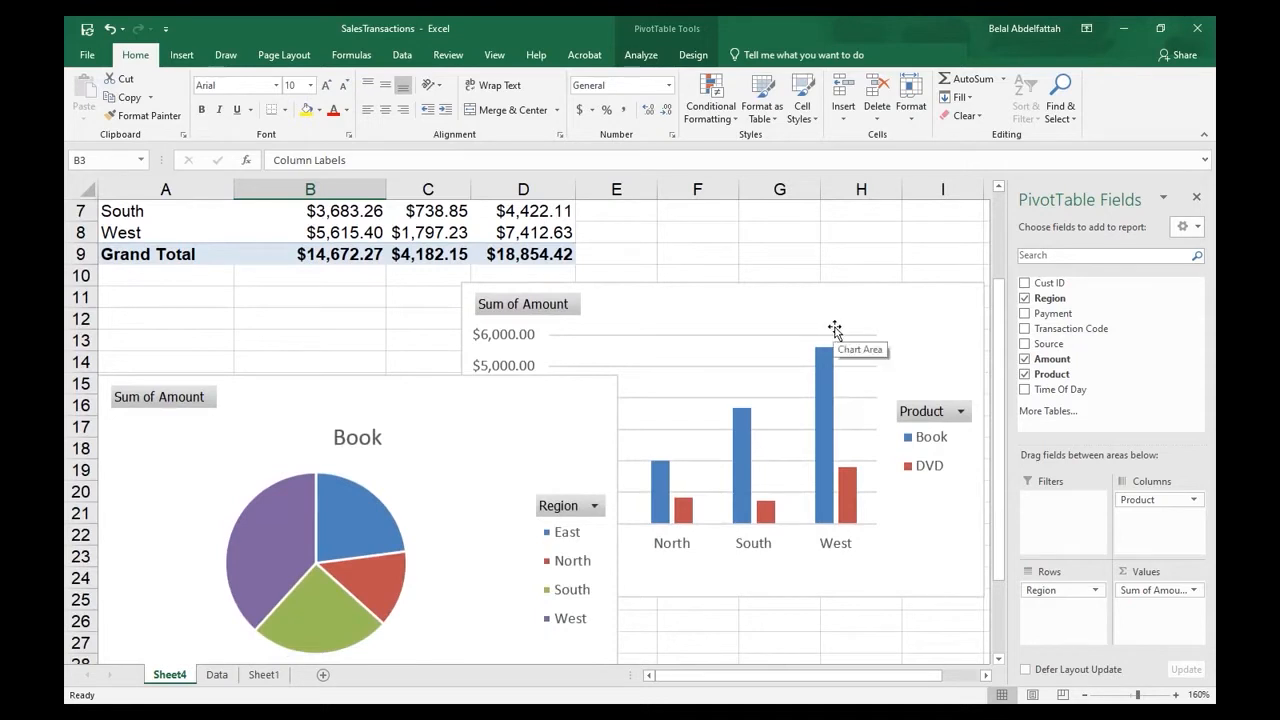
- Move the pie chart's title "Book" slightly to the left above the pie
click(370, 450)
click(639, 385)
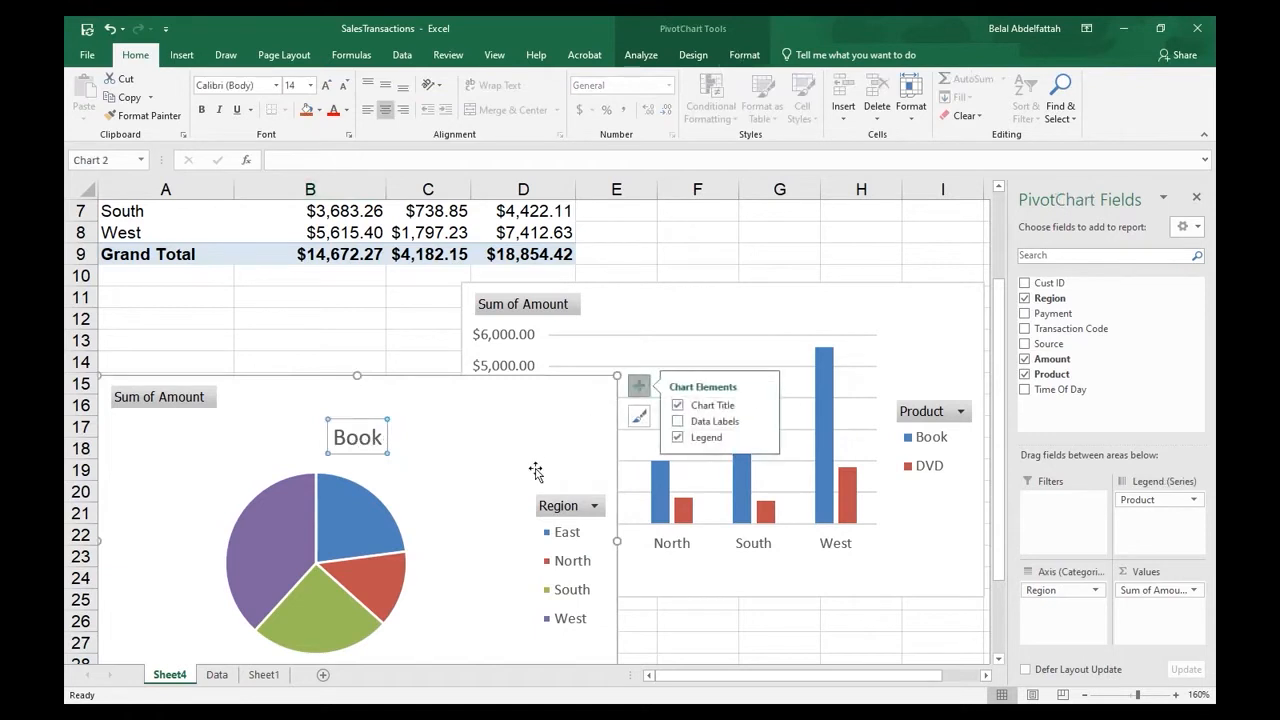
click(455, 461)
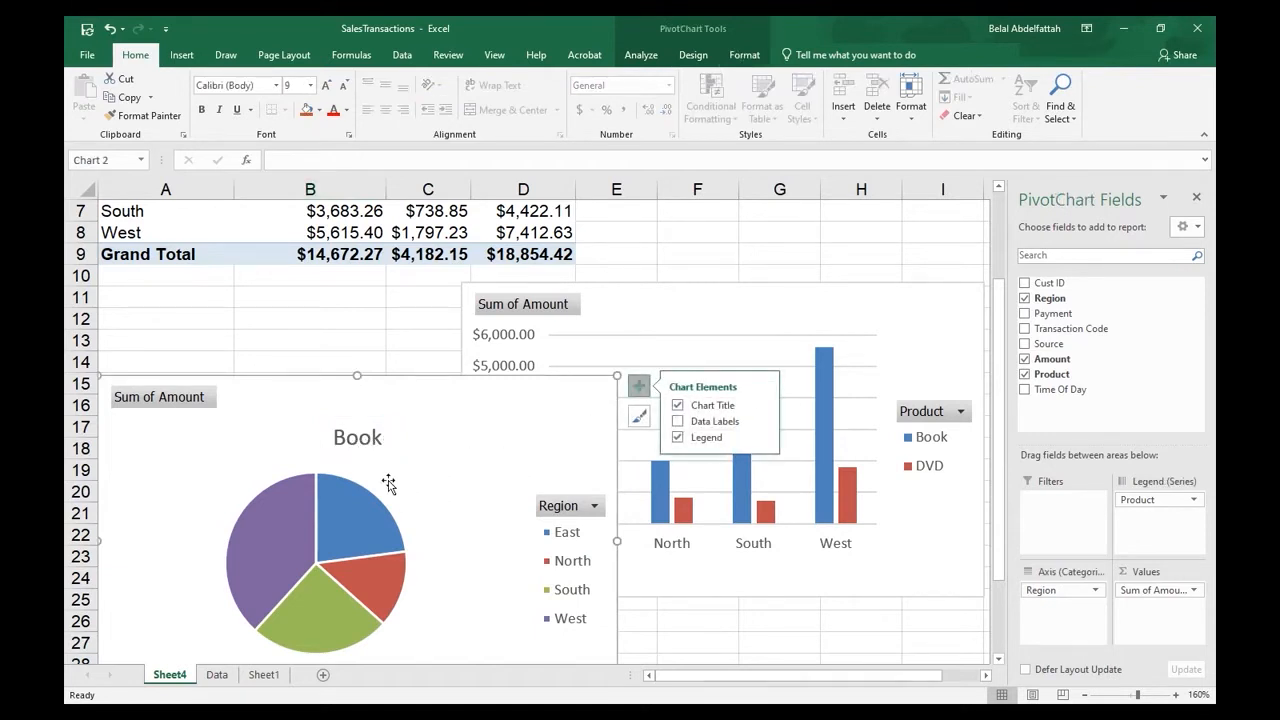
click(369, 449)
drag(371, 452, 322, 451)
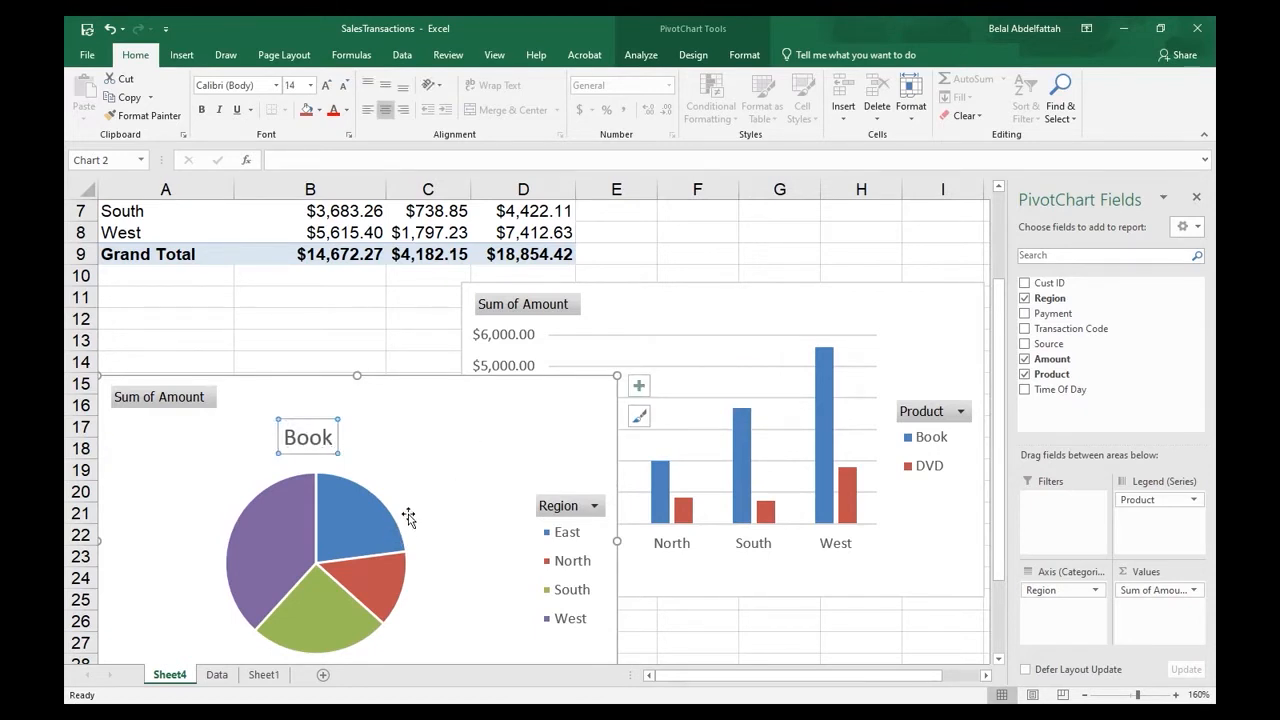
- Open the chart area formatting options for the pie chart
scroll(408, 514, down, 1)
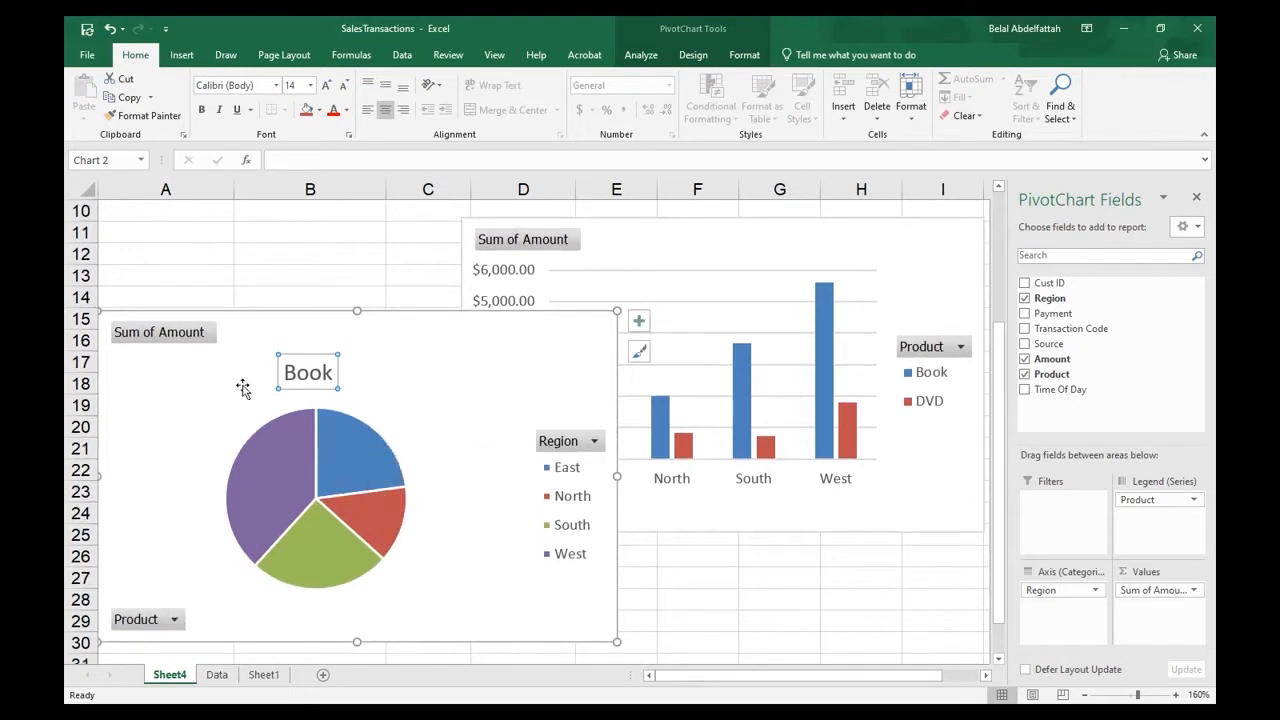
mouse_move(362, 522)
mouse_move(296, 526)
click(369, 545)
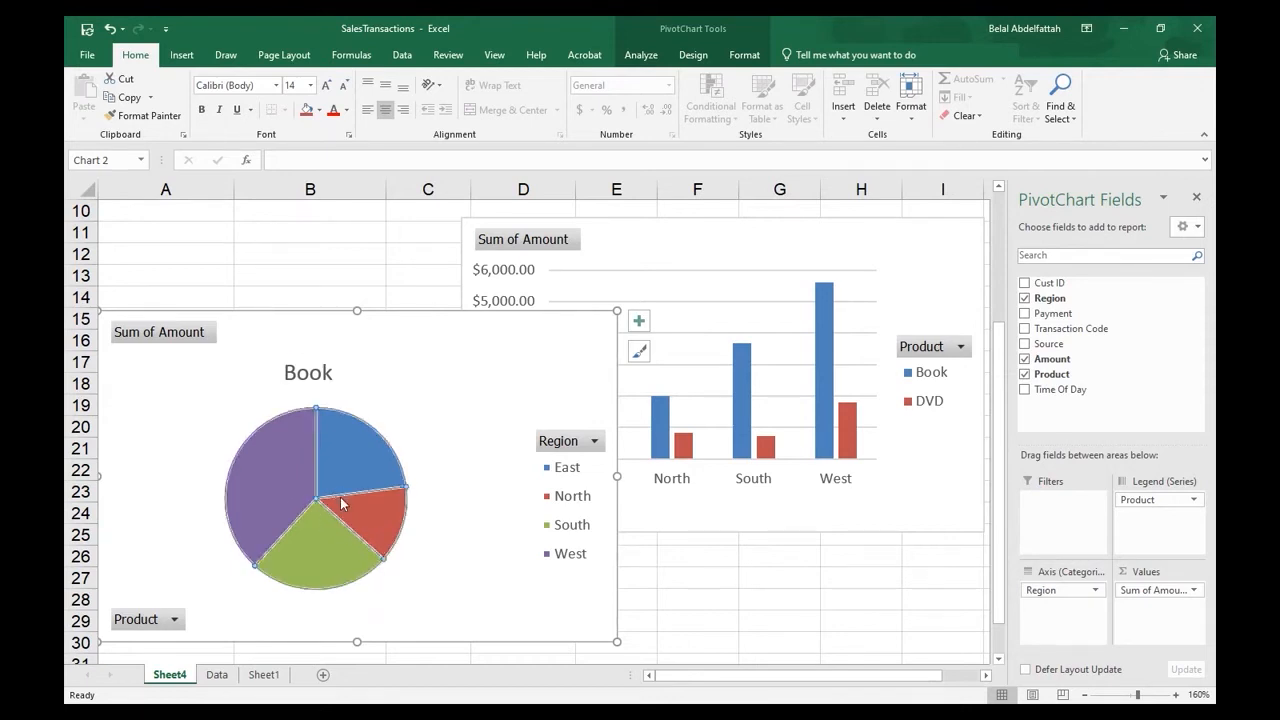
click(421, 410)
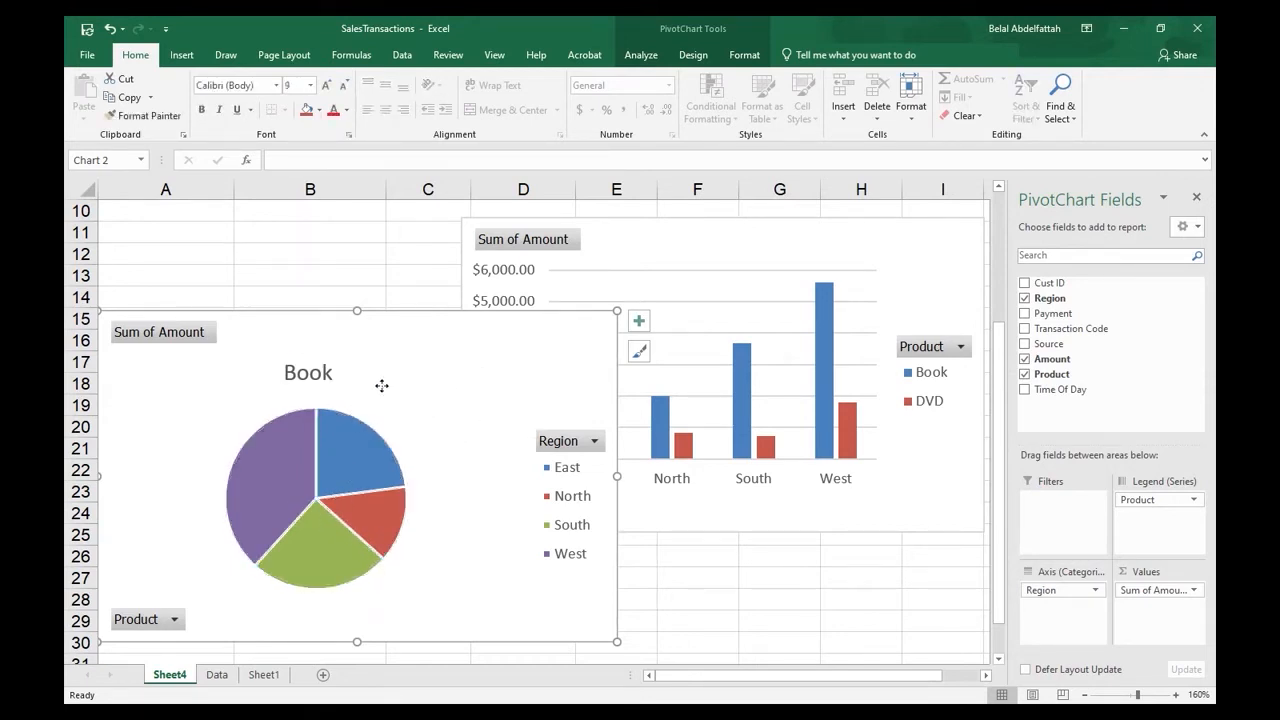
right_click(380, 388)
click(450, 649)
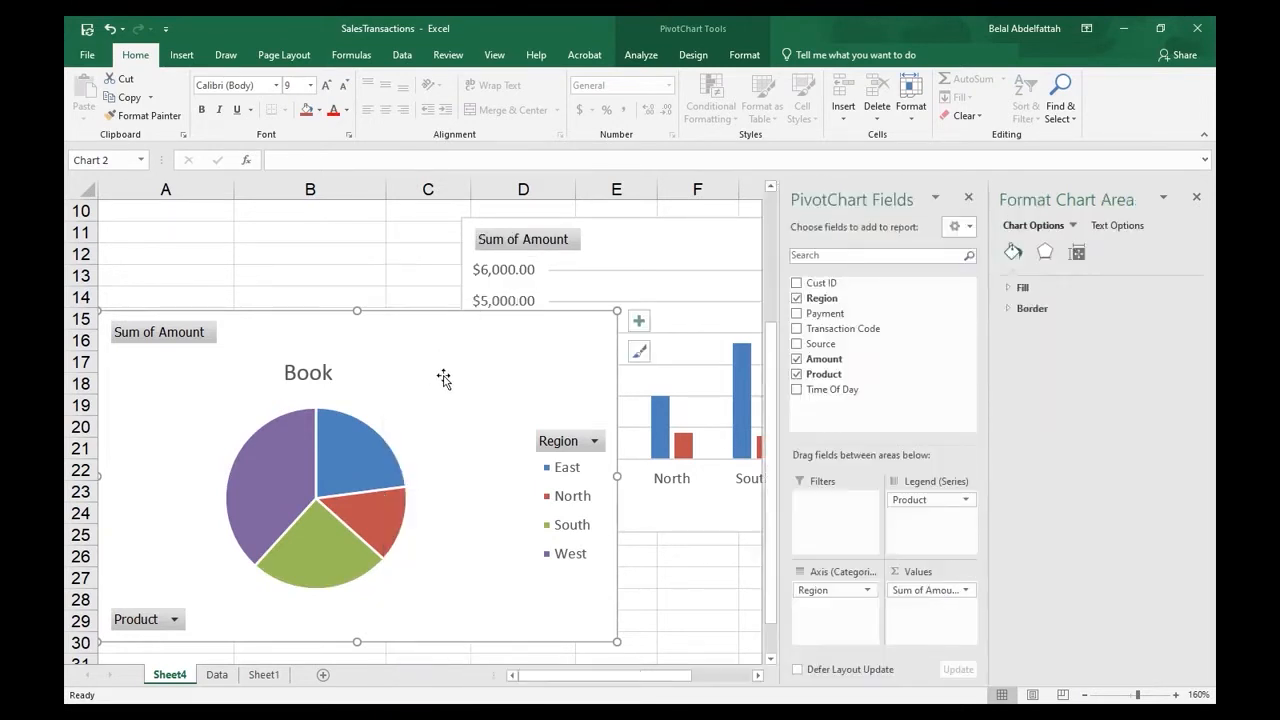
- Apply the third chart style to the pie chart, with a gray gradient background and percentage labels on the slices
click(641, 54)
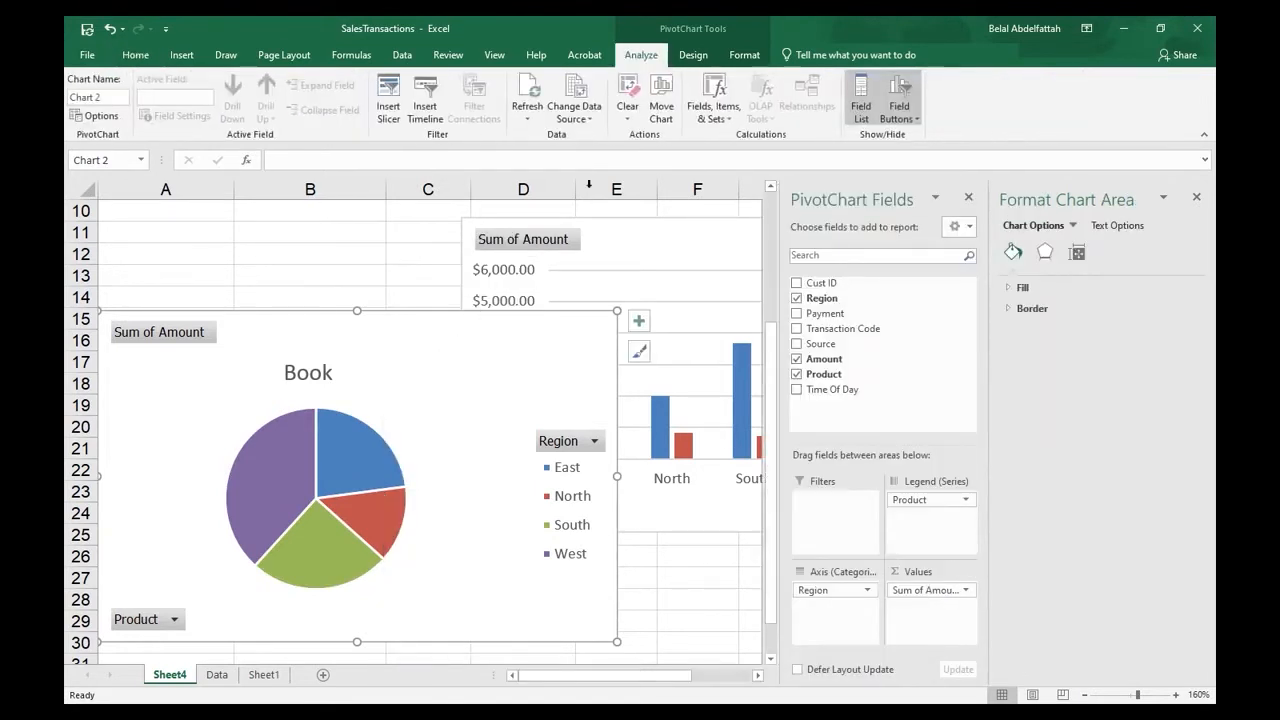
click(694, 55)
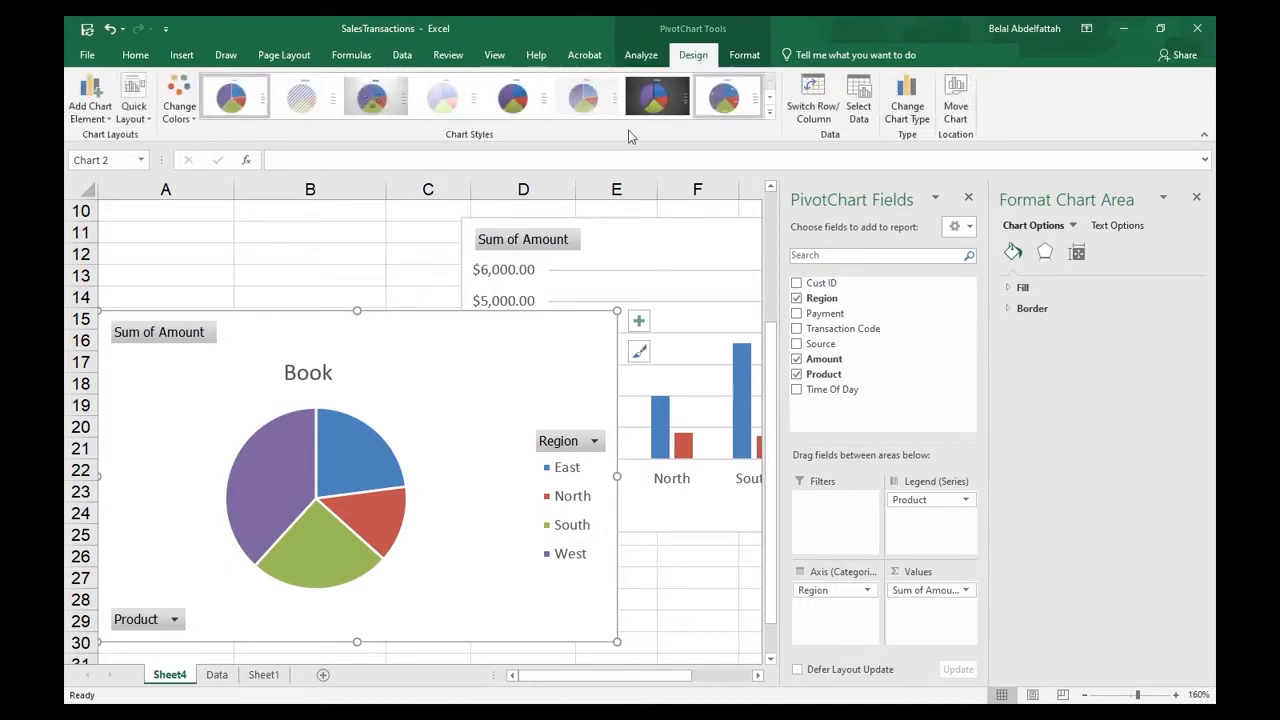
click(372, 96)
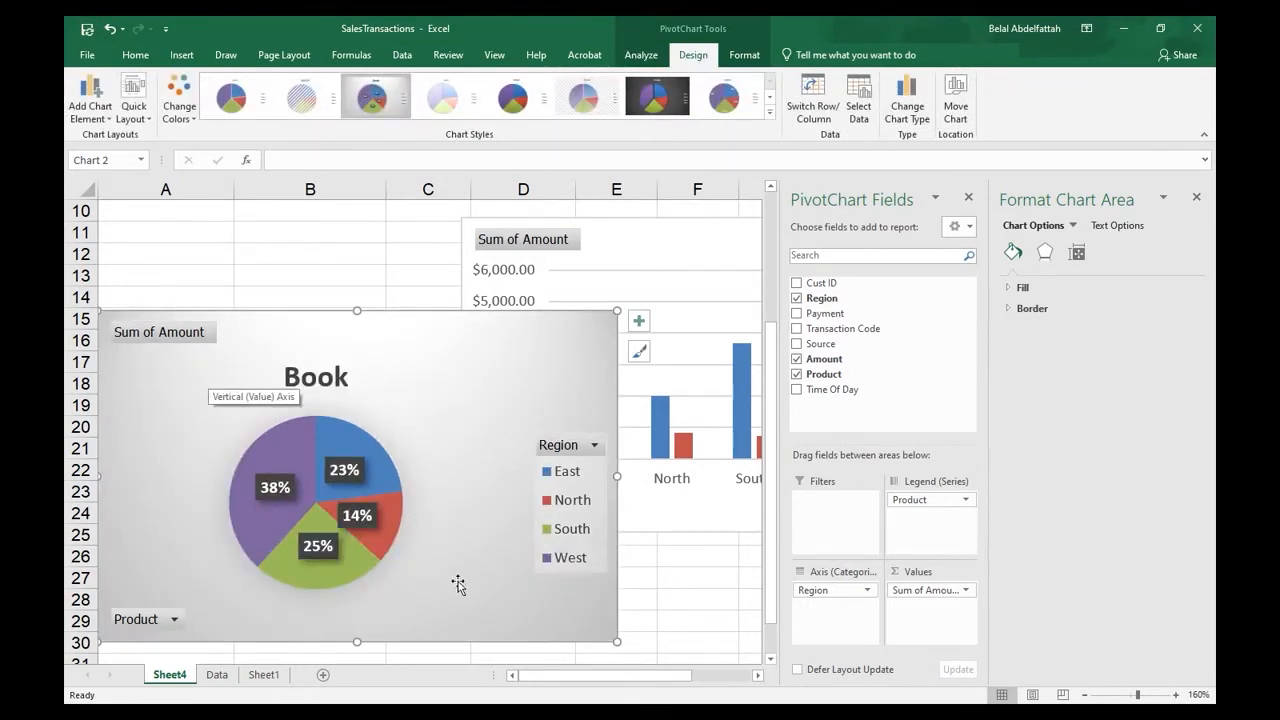
- Move the pie chart below the column chart, starting around row 26, and close the chart formatting and field list panes
scroll(465, 510, down, 2)
drag(428, 270, 413, 413)
scroll(408, 428, down, 1)
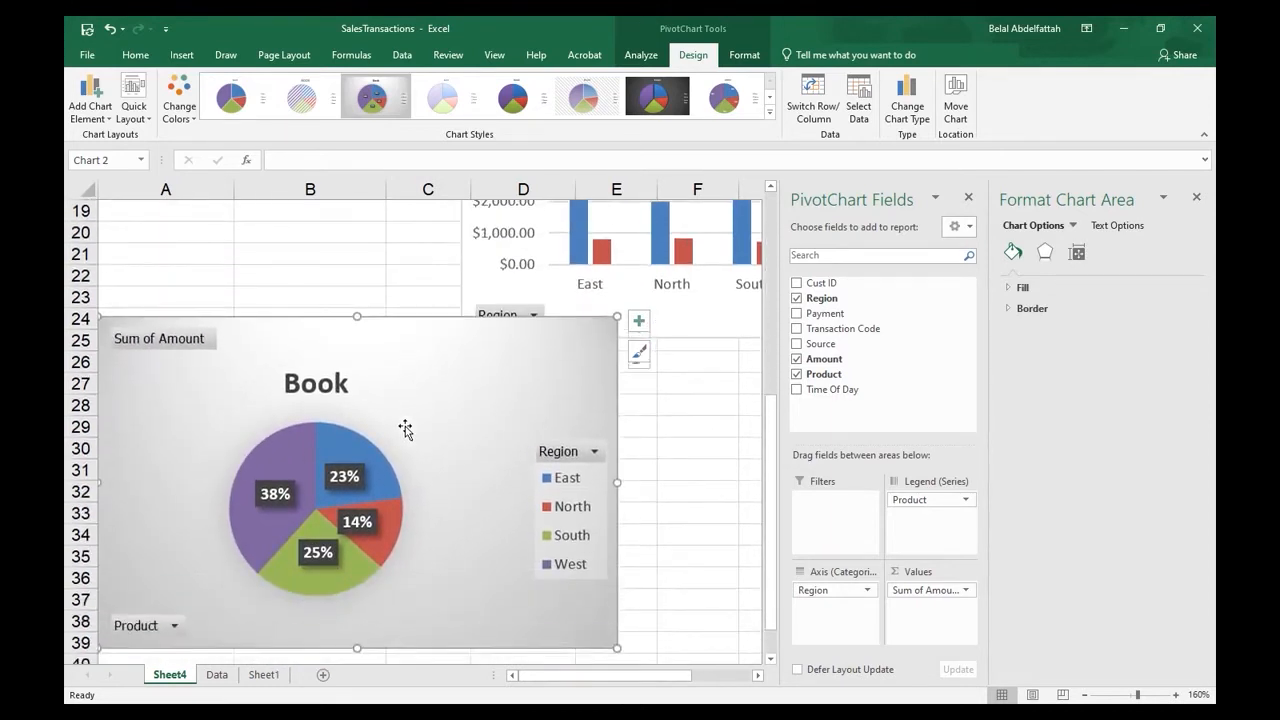
scroll(453, 425, up, 2)
scroll(458, 424, down, 2)
drag(474, 351, 708, 399)
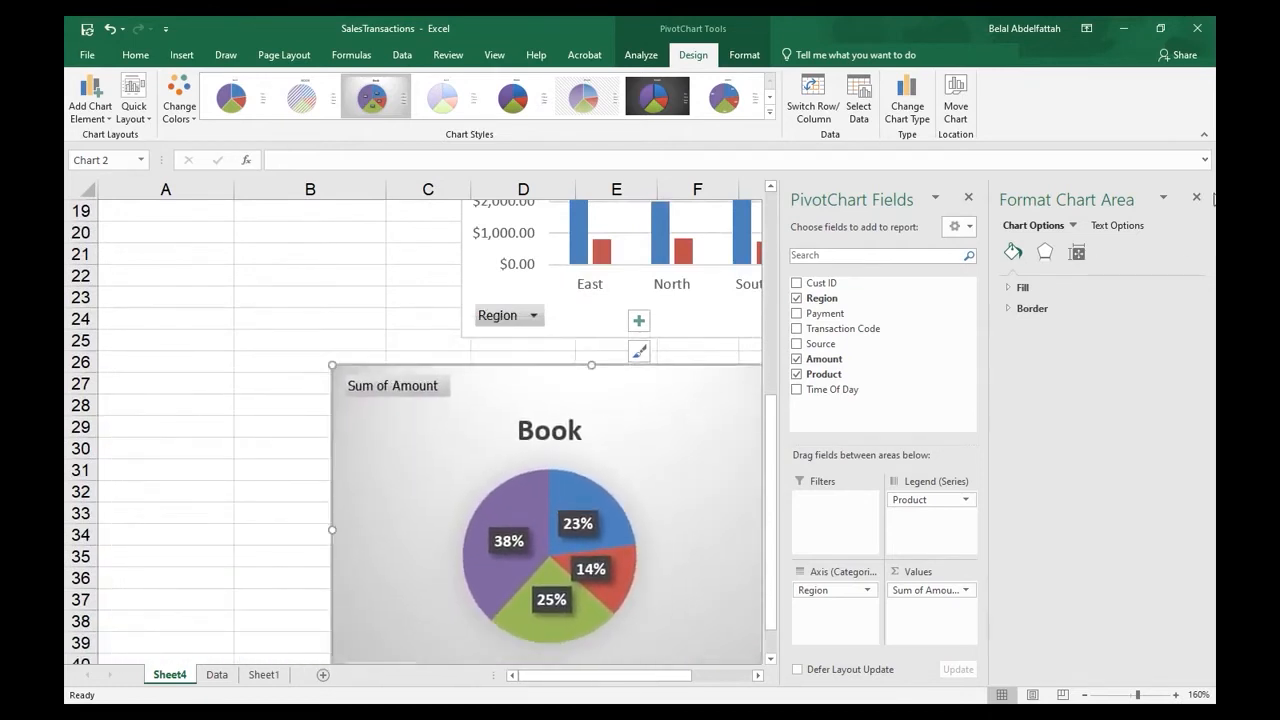
click(1196, 197)
click(1196, 197)
- Align the two charts one under the other from column E, the column chart near row 10 and the pie chart near row 25
drag(777, 385, 843, 394)
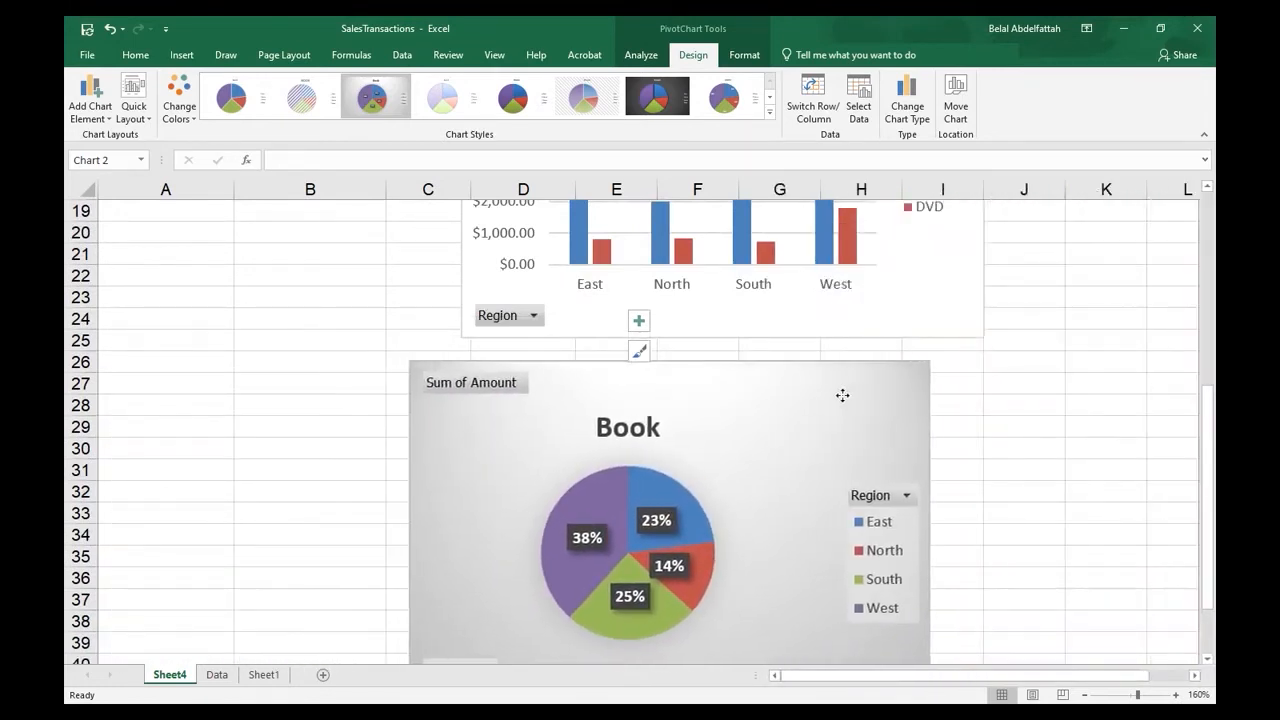
scroll(691, 397, up, 4)
drag(723, 365, 838, 343)
scroll(700, 520, down, 2)
drag(706, 503, 877, 489)
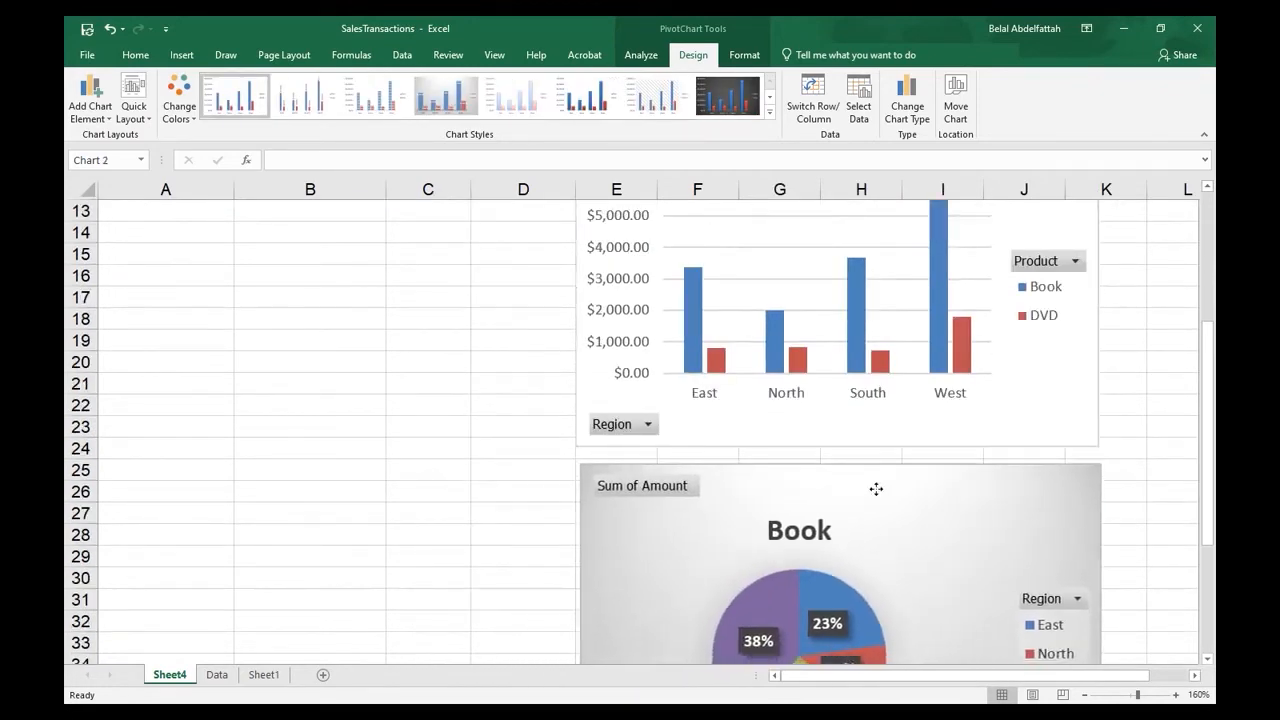
scroll(851, 491, up, 4)
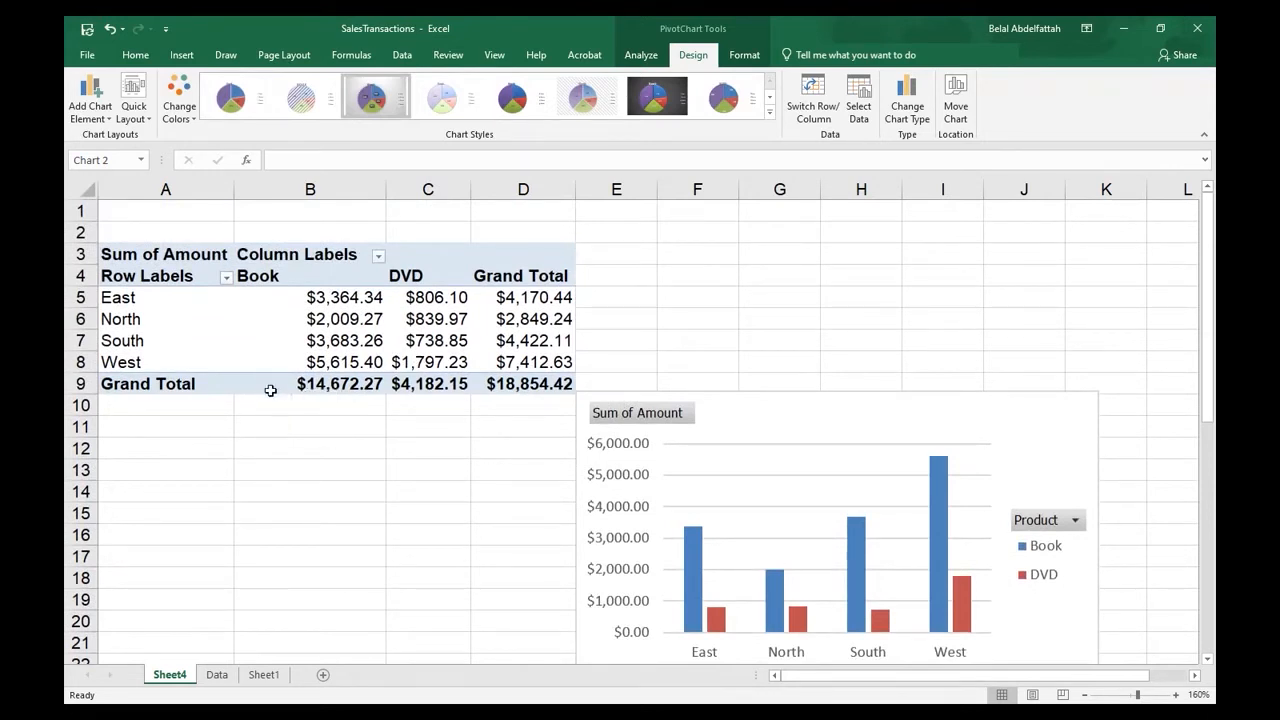
- Add green gradient-fill data bars to the regional grand totals in D5:D8 with conditional formatting
click(298, 469)
click(645, 300)
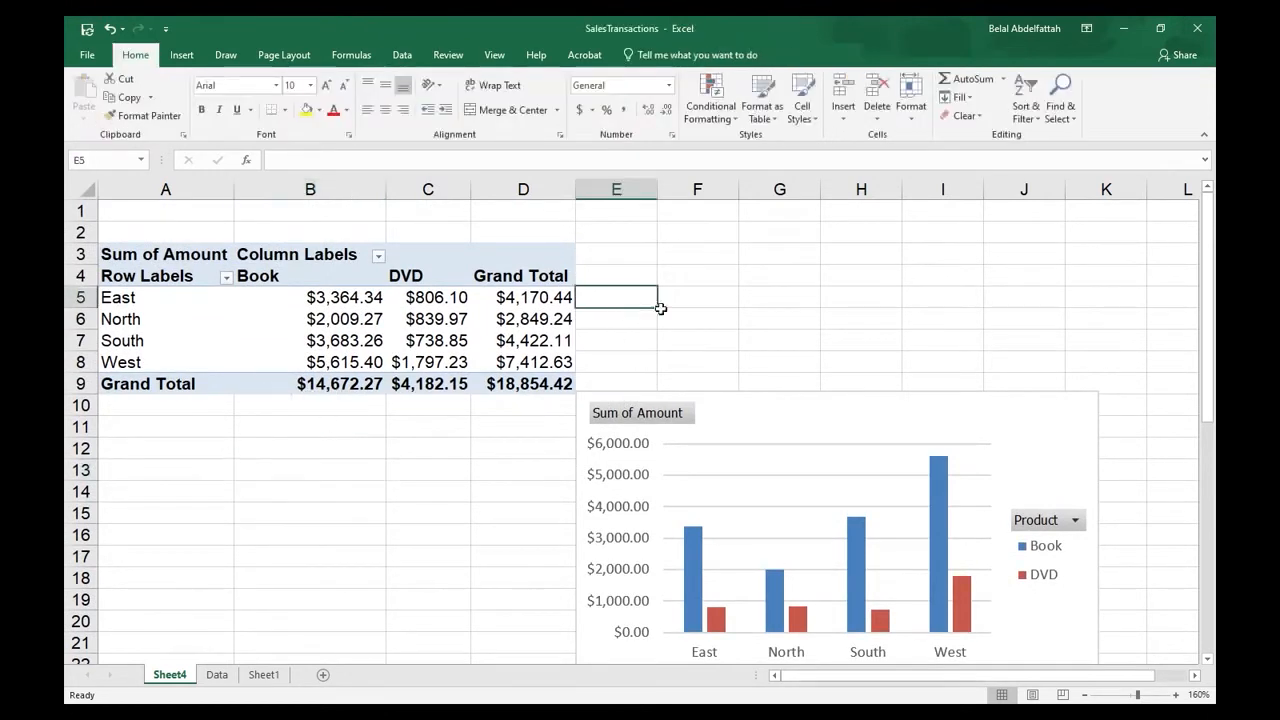
key(Left)
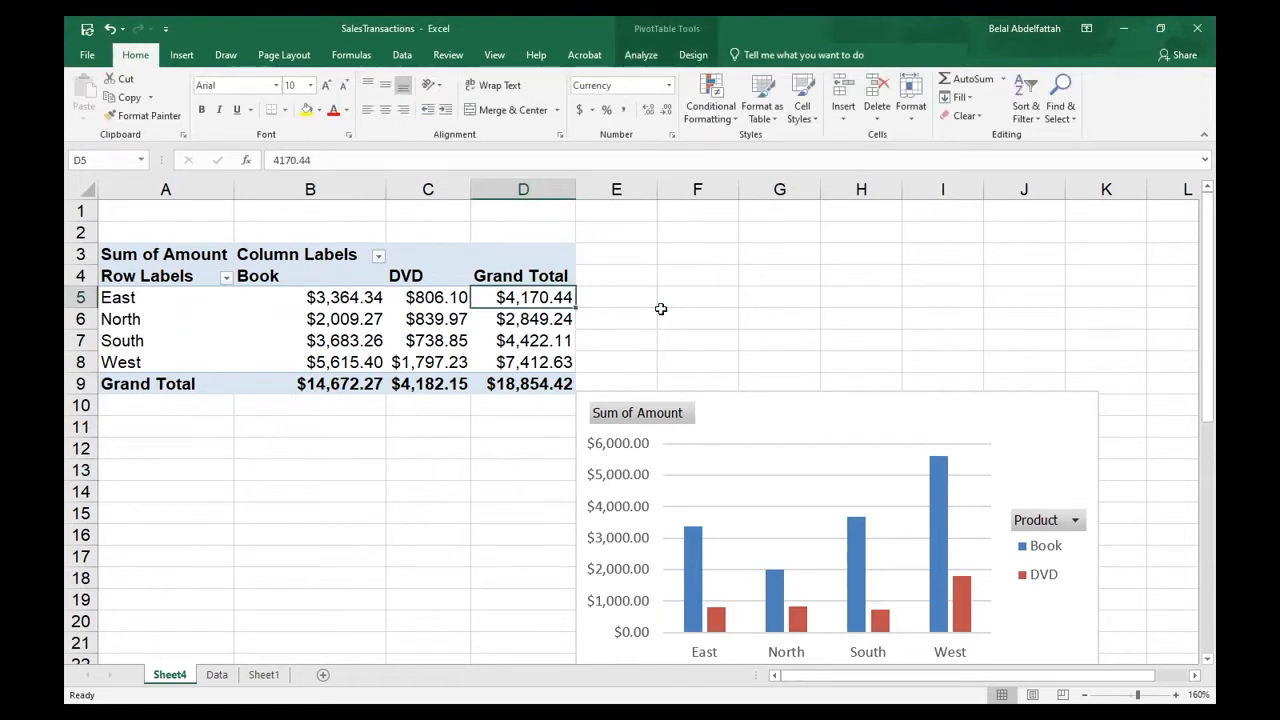
key(shift+Down)
key(shift+Down)
key(shift+Down)
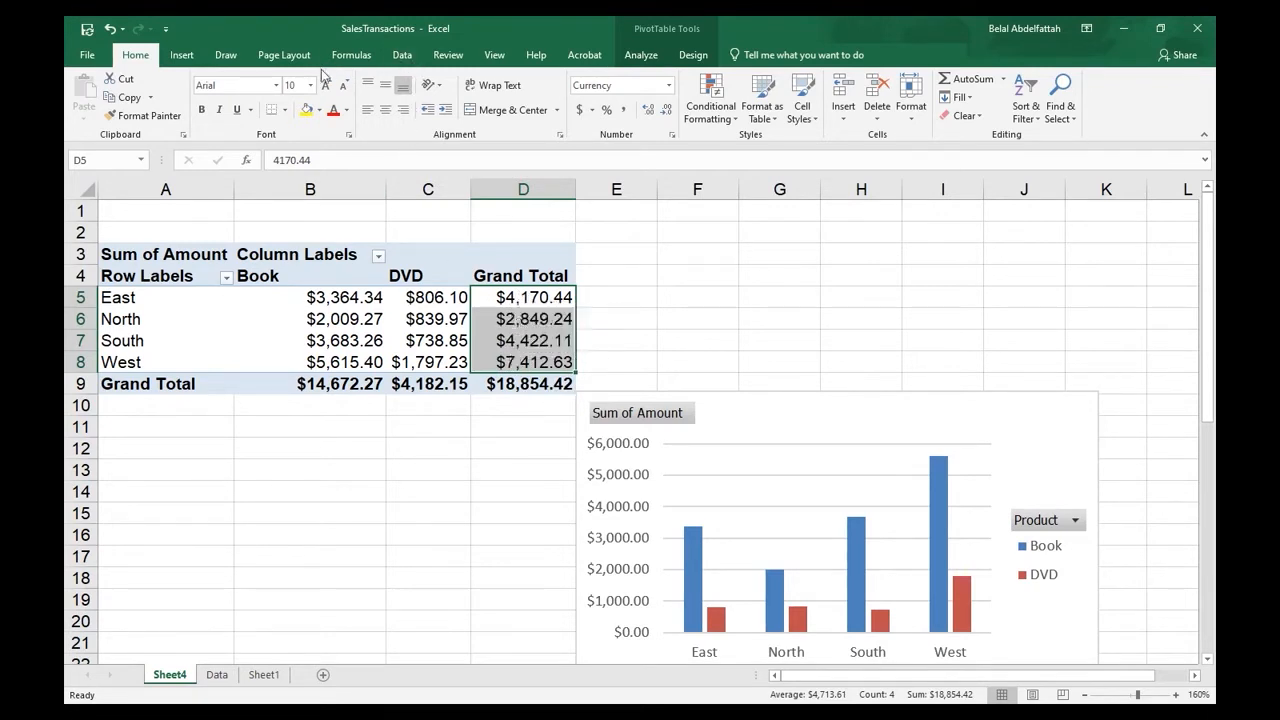
click(710, 100)
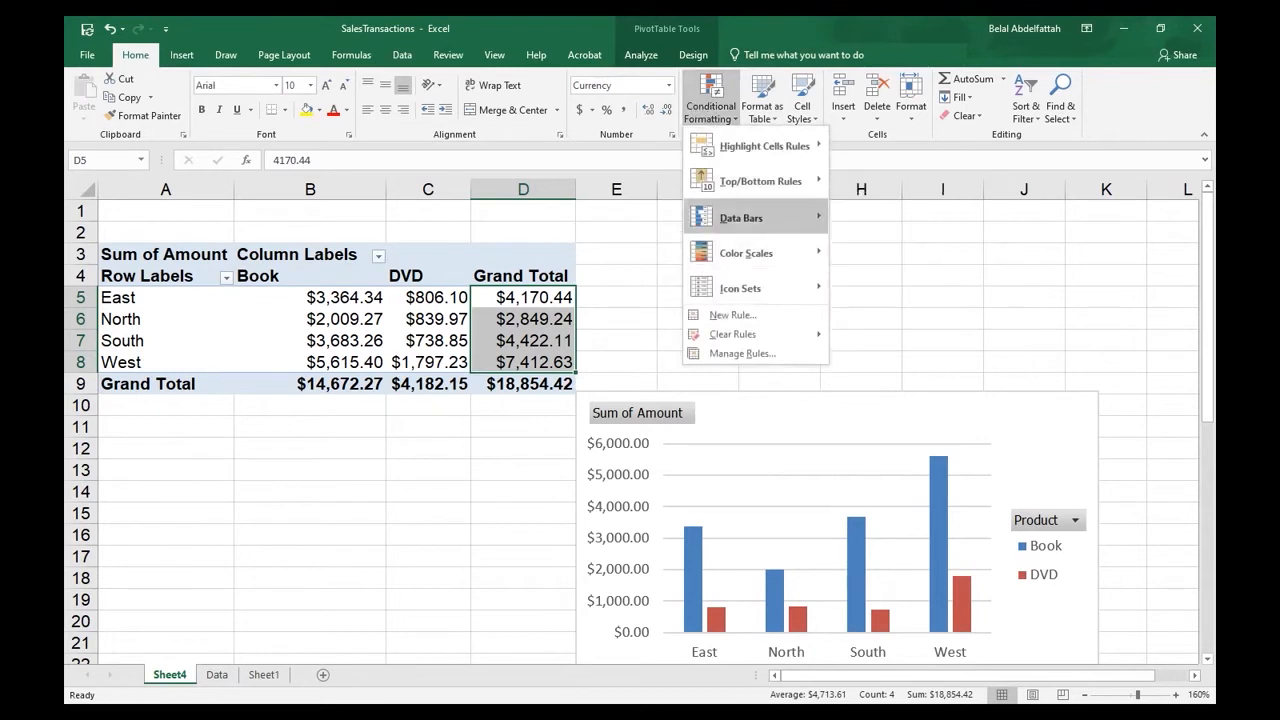
mouse_move(750, 218)
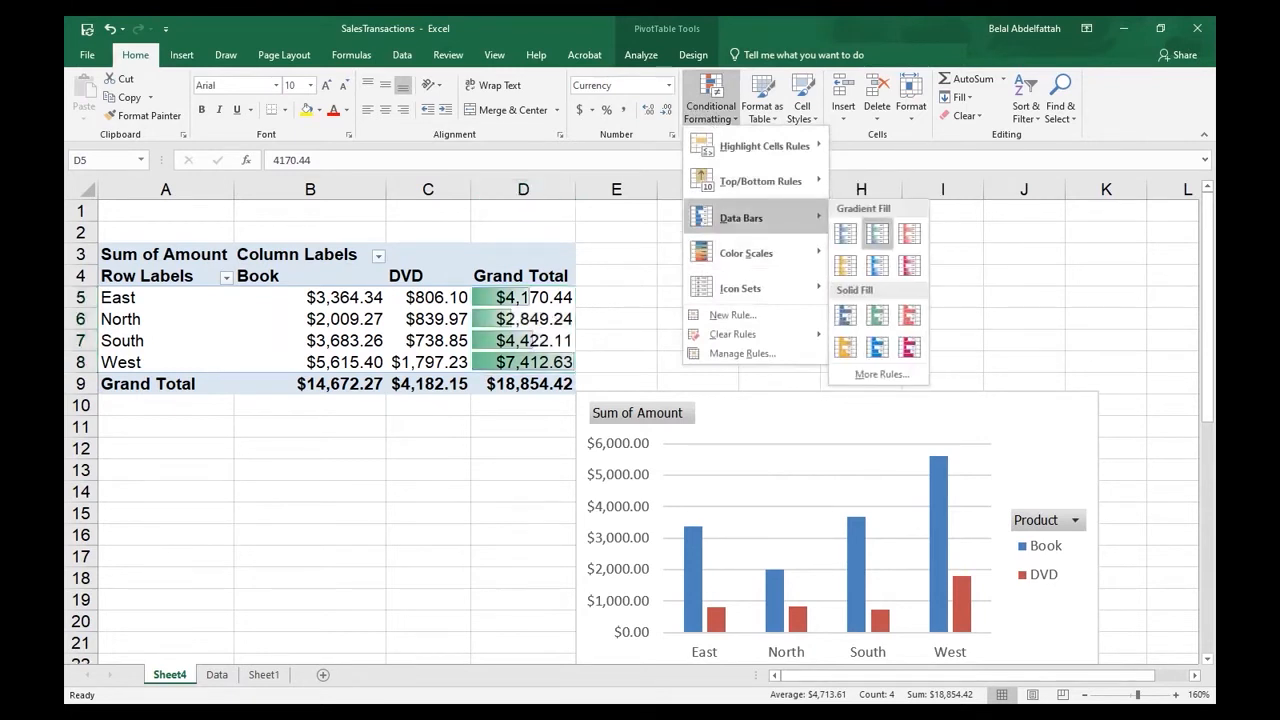
click(877, 233)
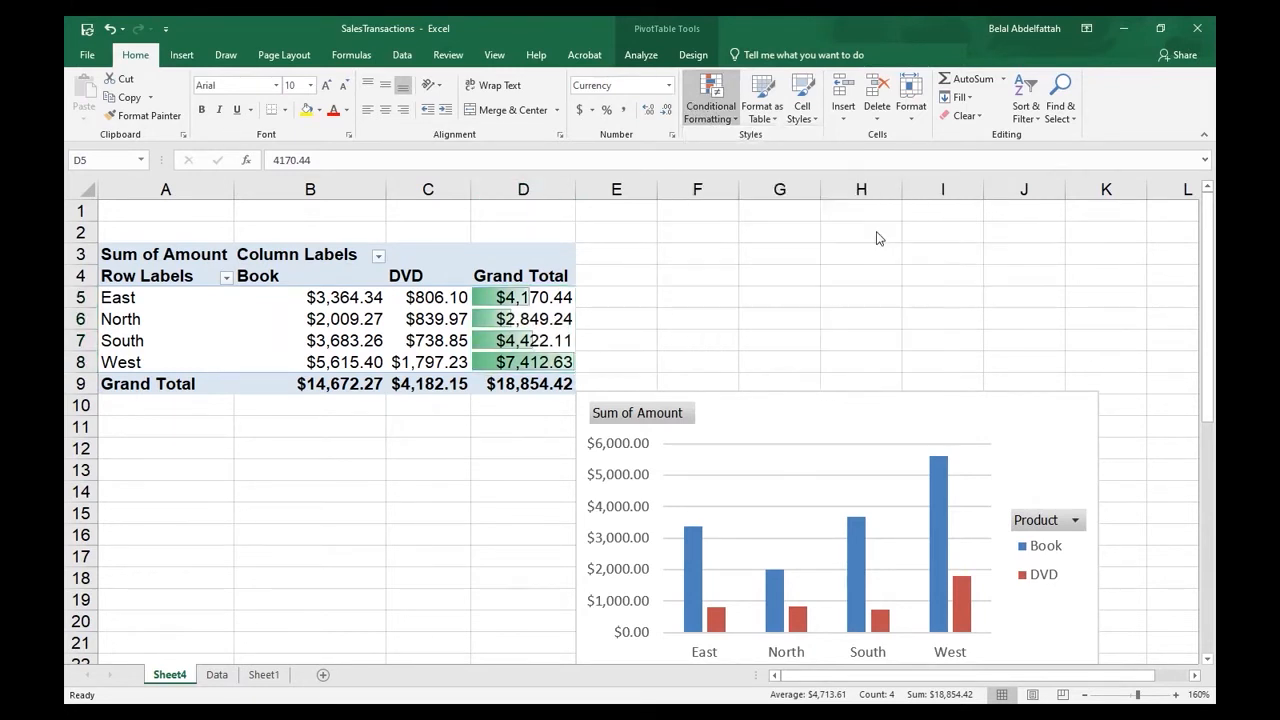
click(614, 295)
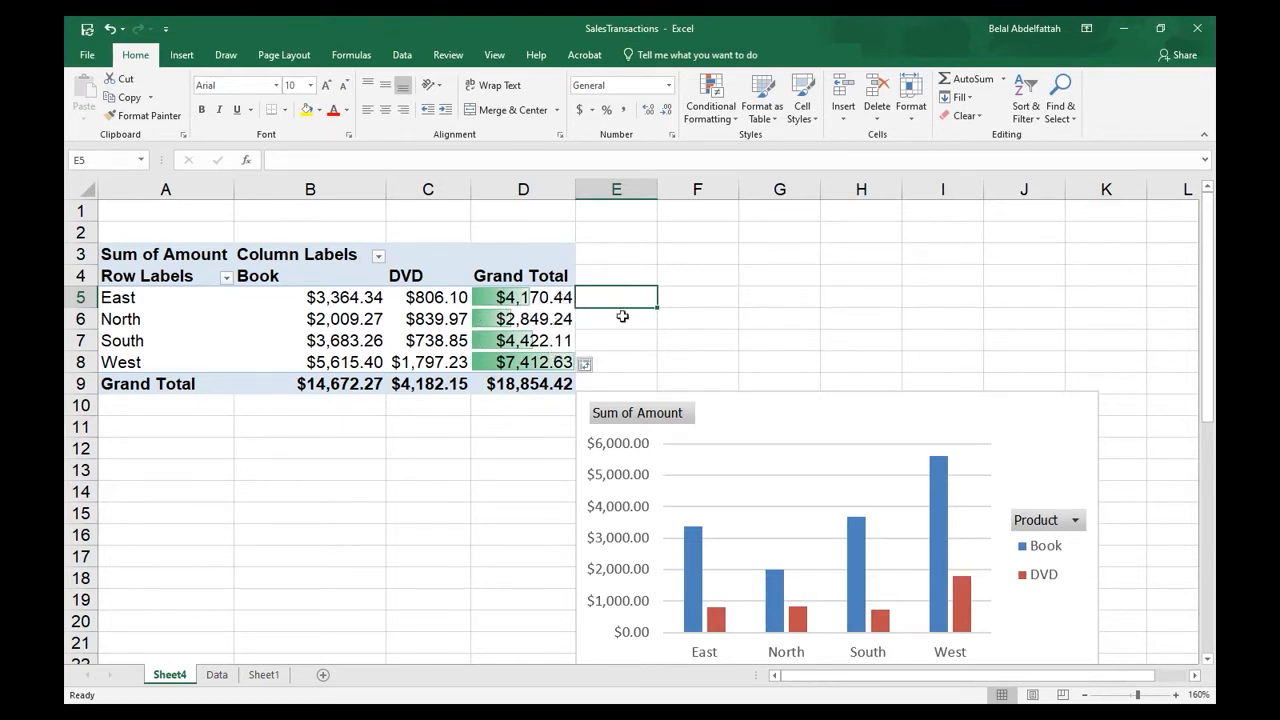
- Filter the column chart's Product field to show only DVD and check the PivotTable's data bars
click(320, 310)
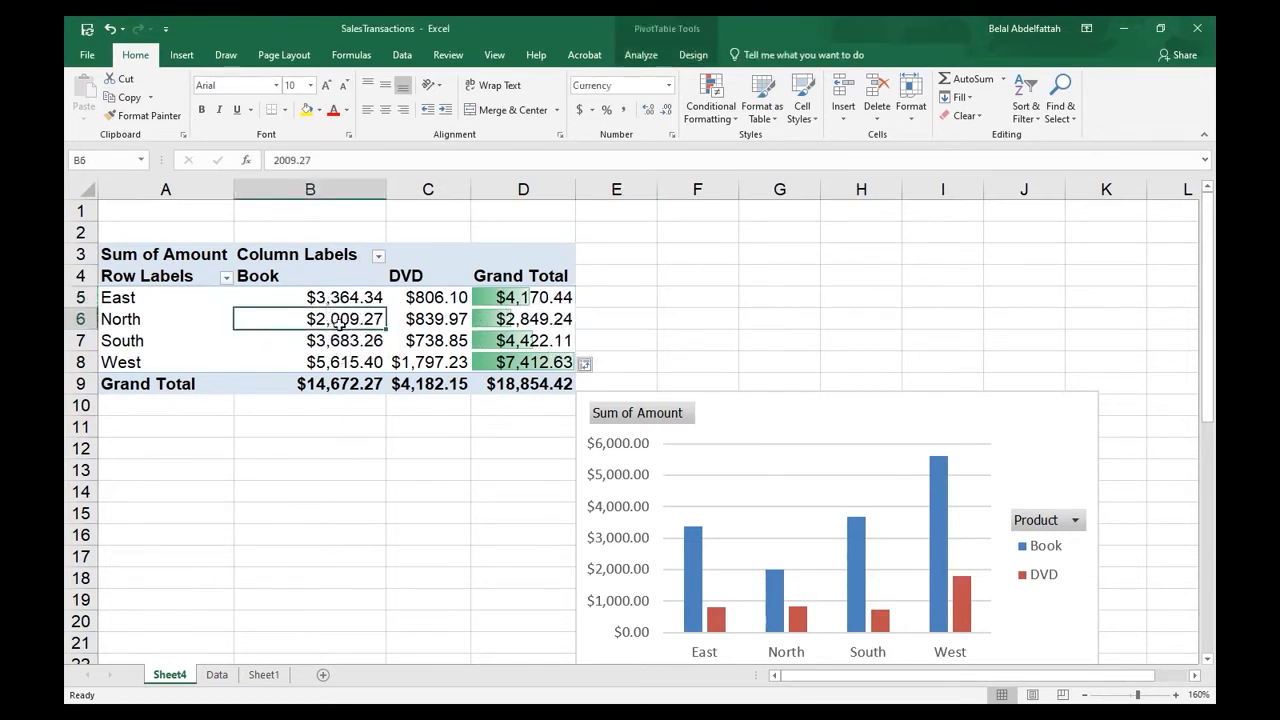
scroll(886, 429, down, 1)
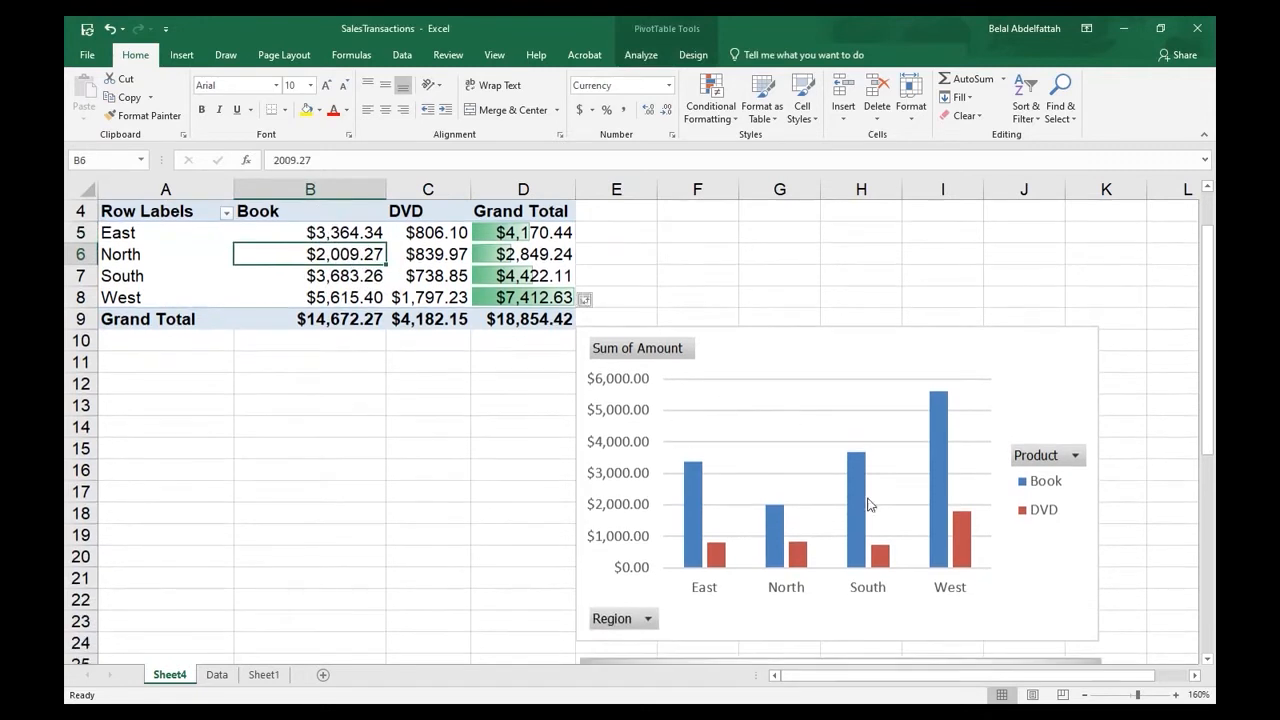
click(1035, 458)
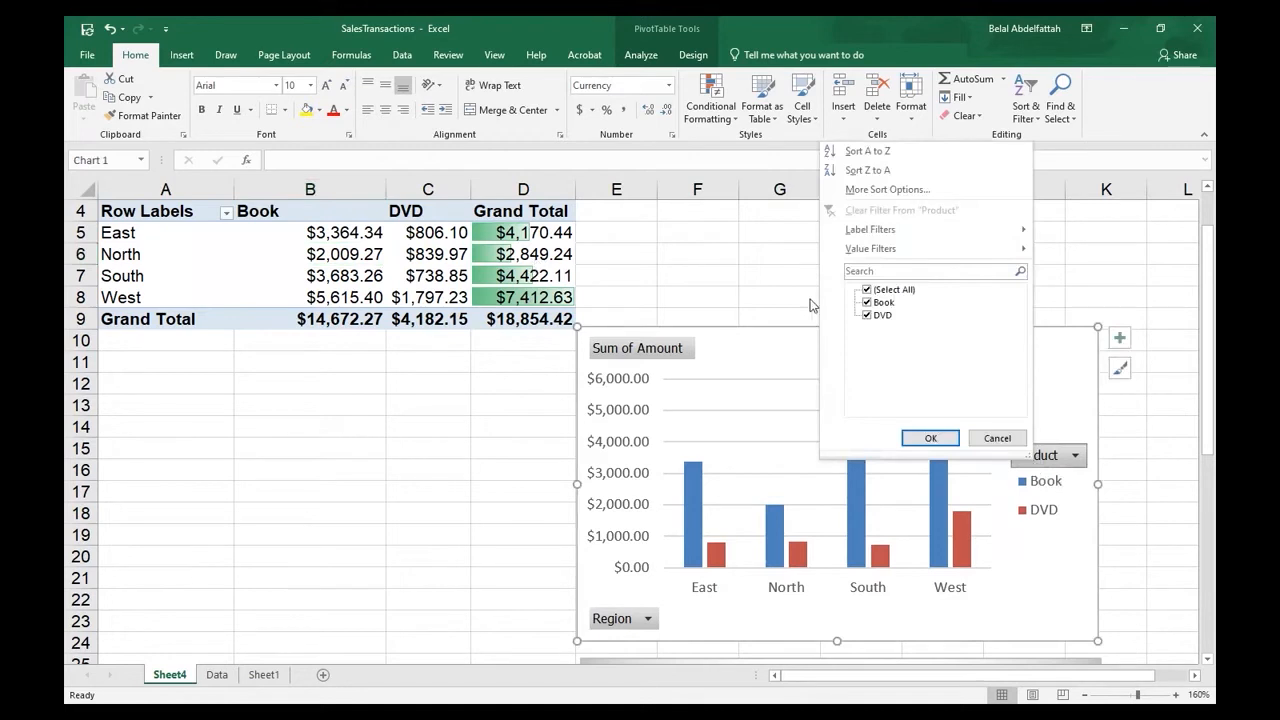
click(867, 290)
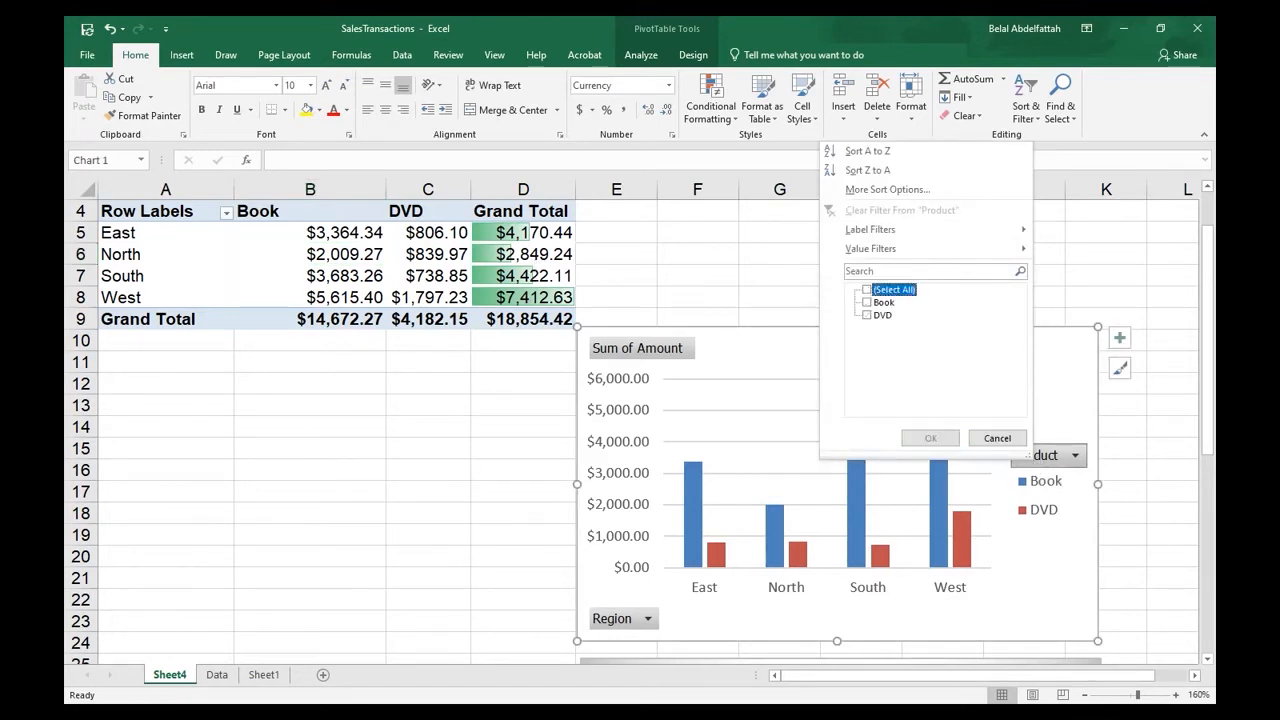
click(866, 315)
click(930, 438)
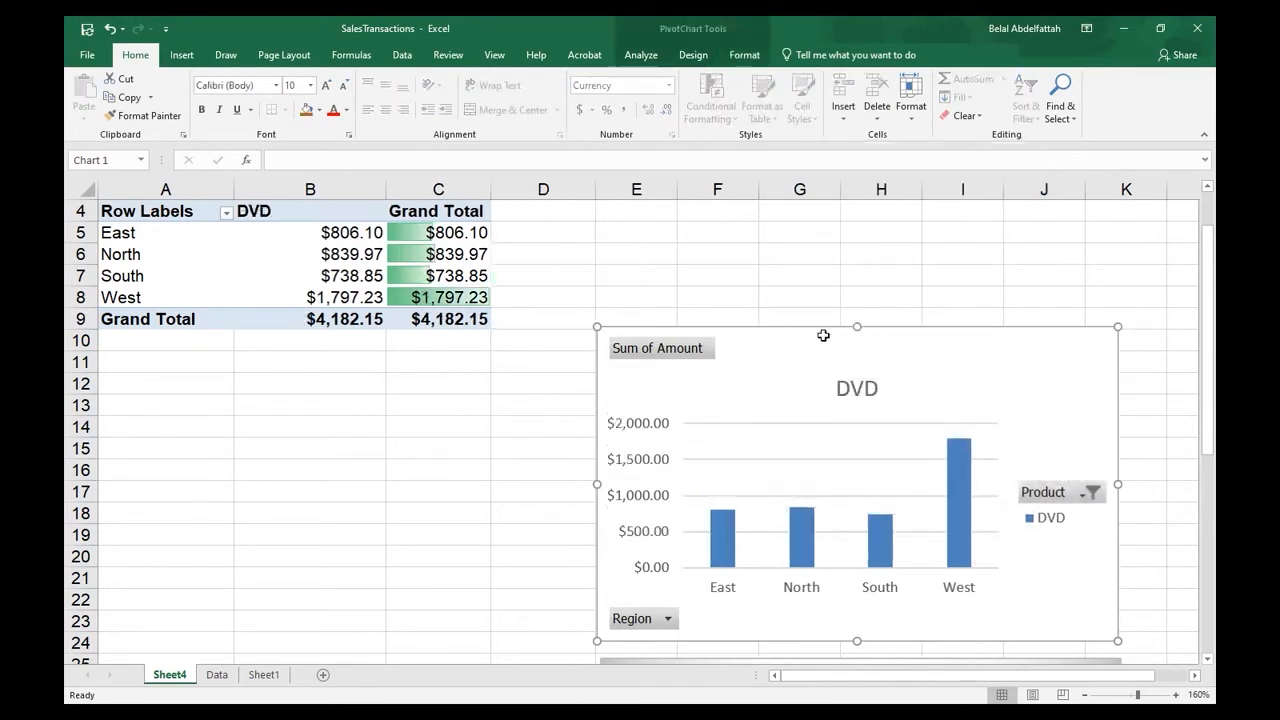
scroll(823, 335, up, 1)
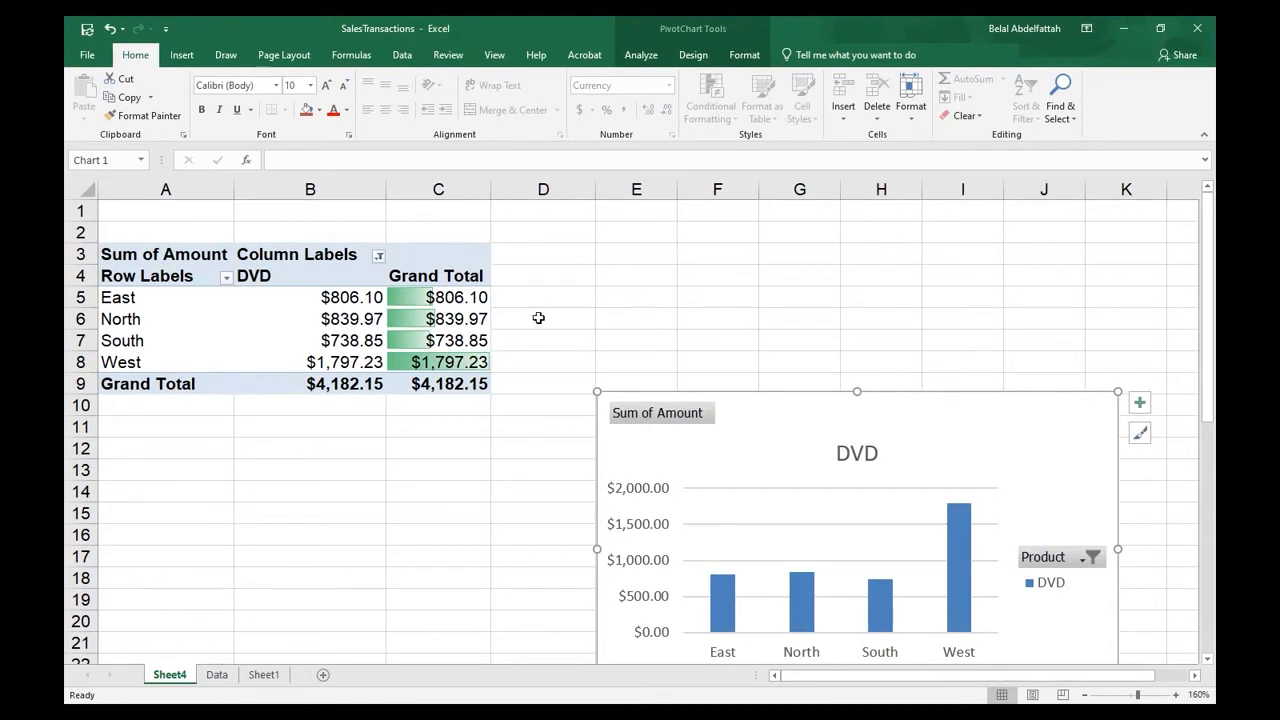
- Include Book again alongside DVD in the column chart's Product filter
click(1092, 558)
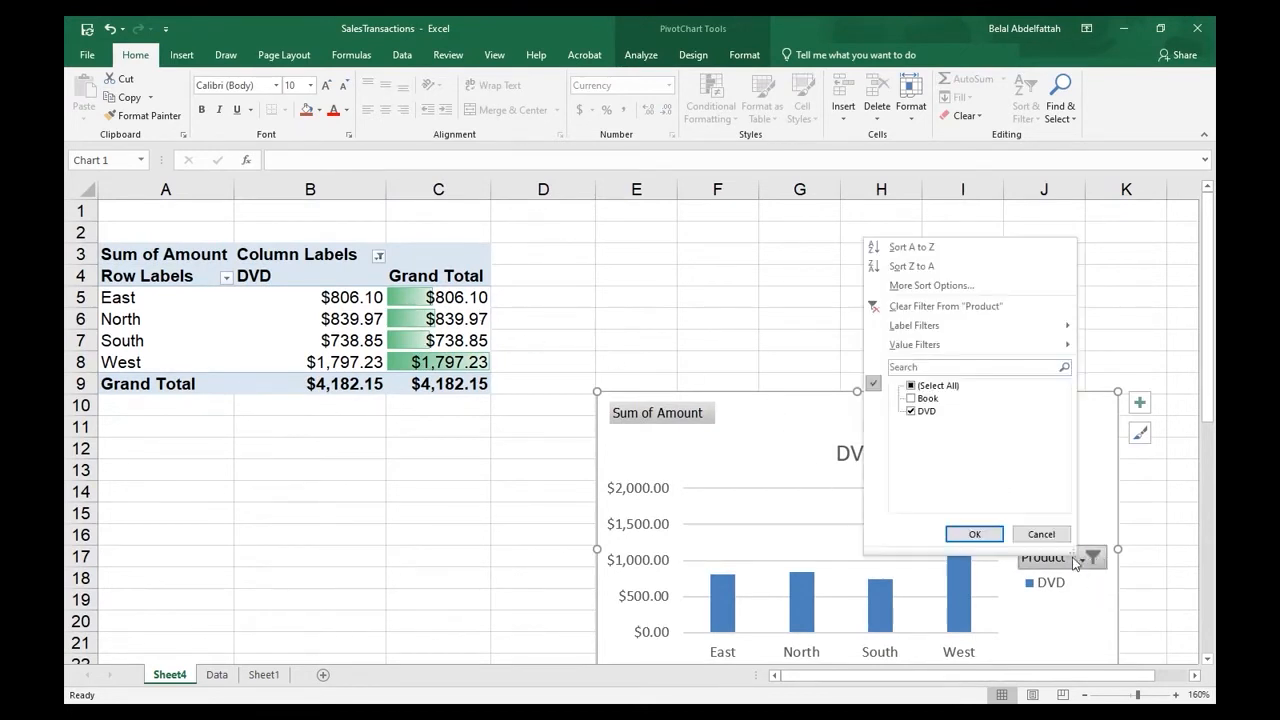
click(912, 398)
click(974, 534)
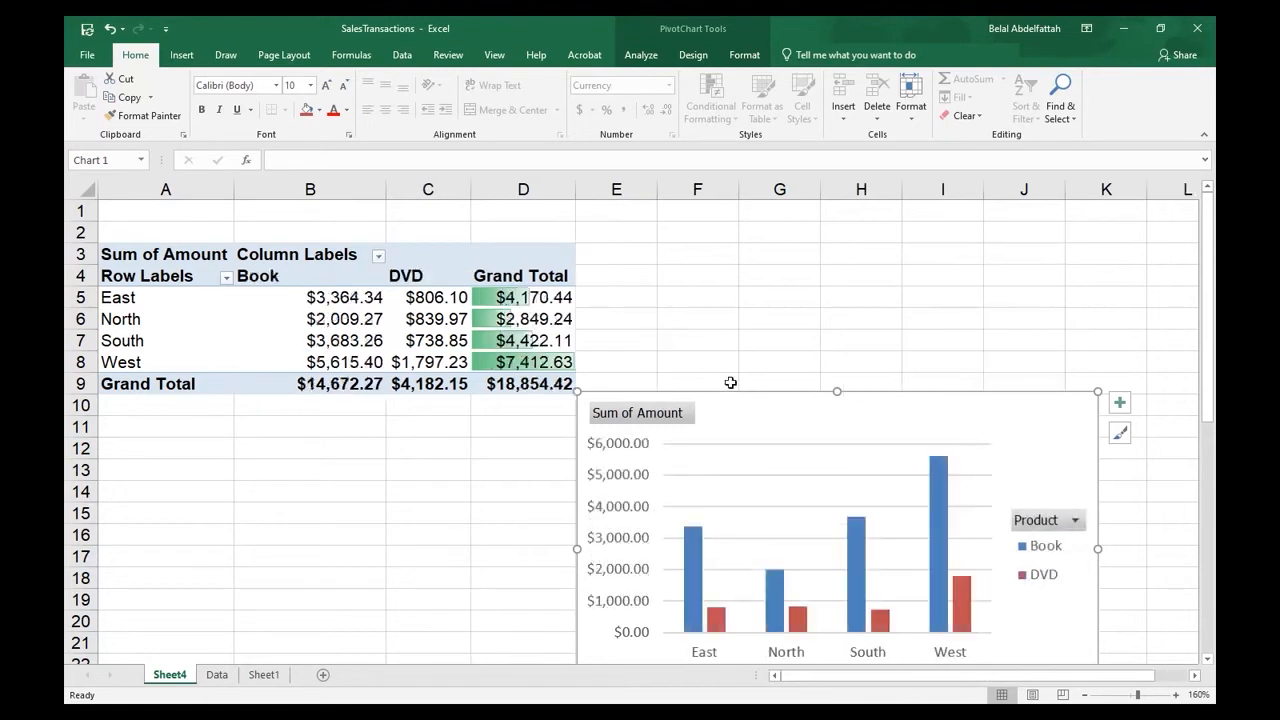
- Filter the column chart's Product field to show only Book
click(1077, 520)
click(900, 347)
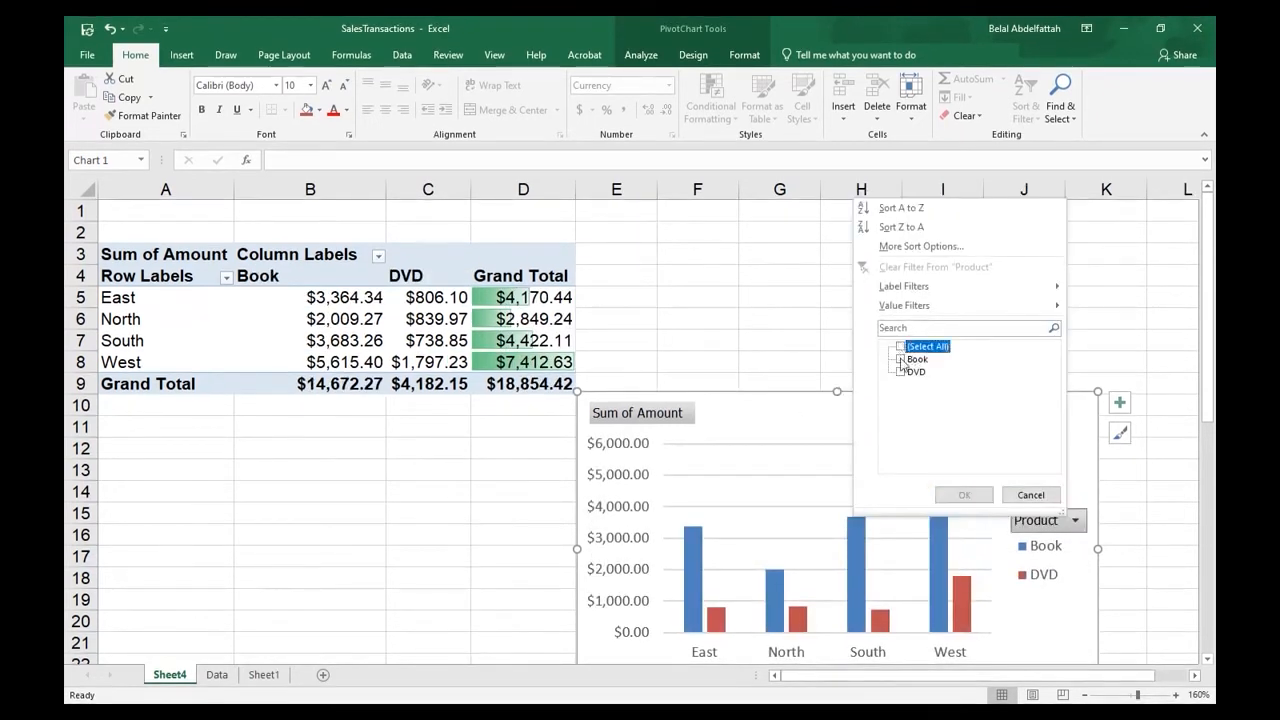
click(900, 359)
click(964, 495)
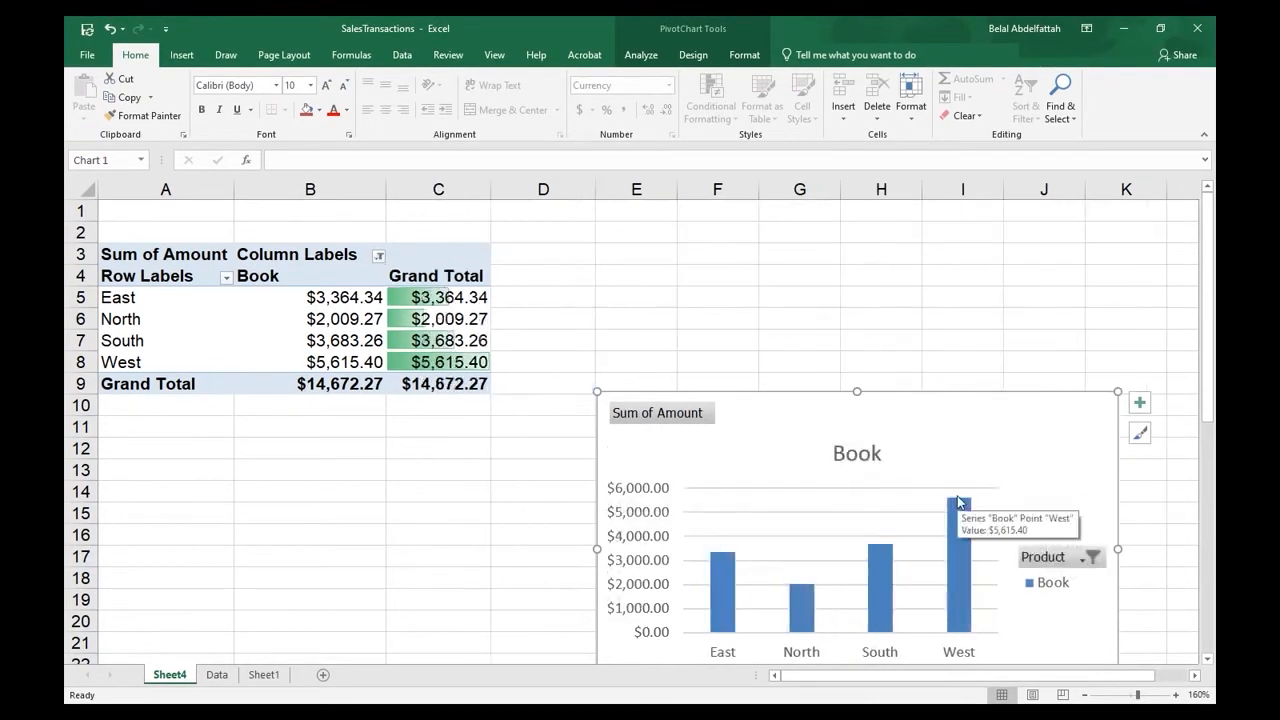
click(338, 316)
right_click(338, 316)
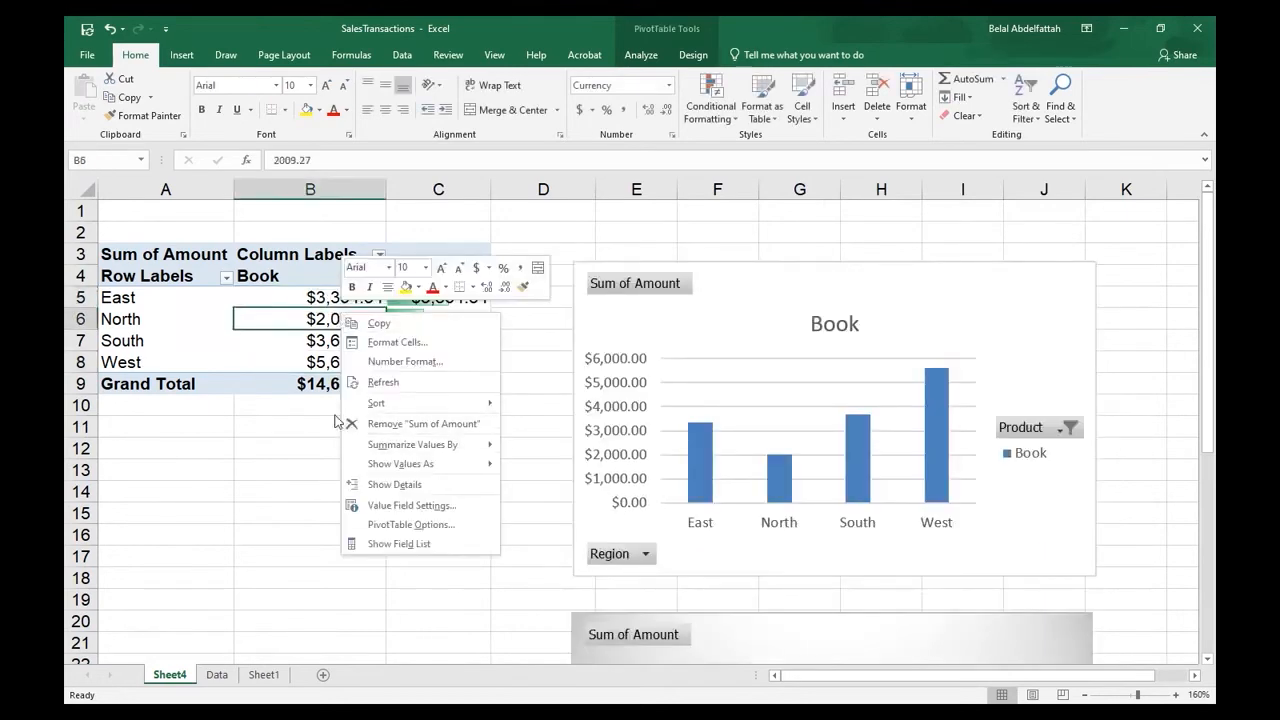
click(410, 524)
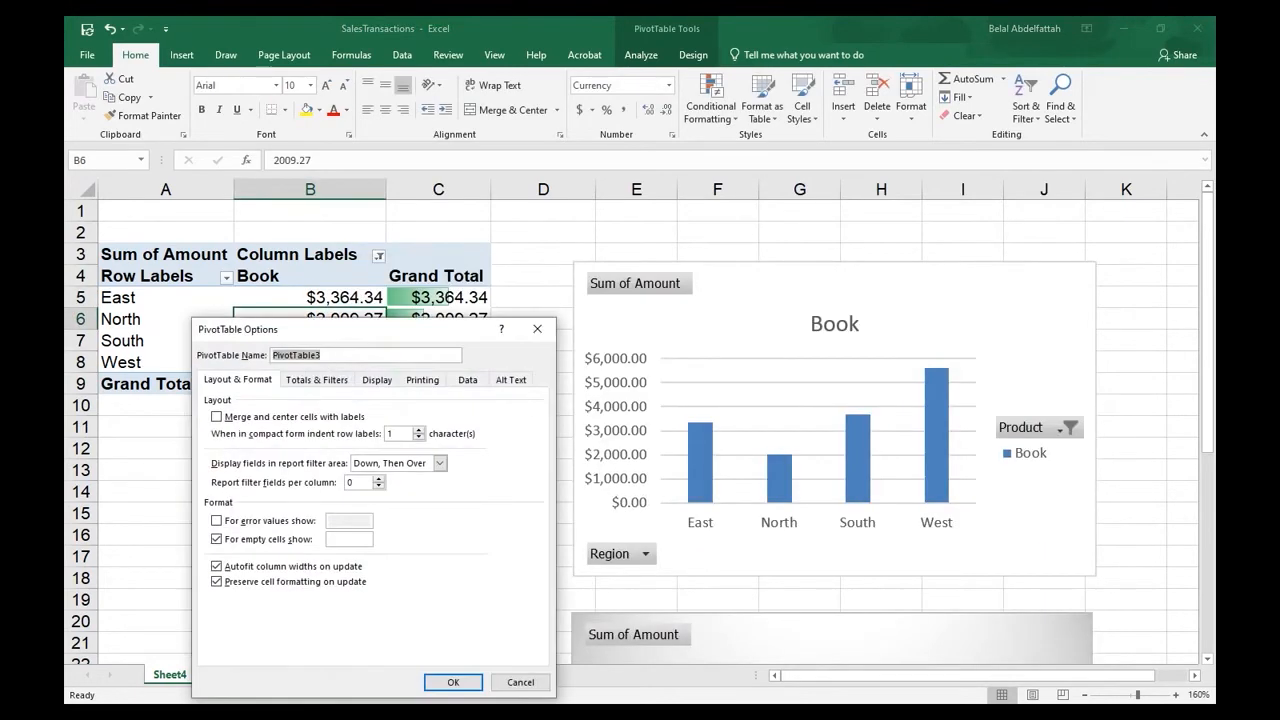
click(518, 680)
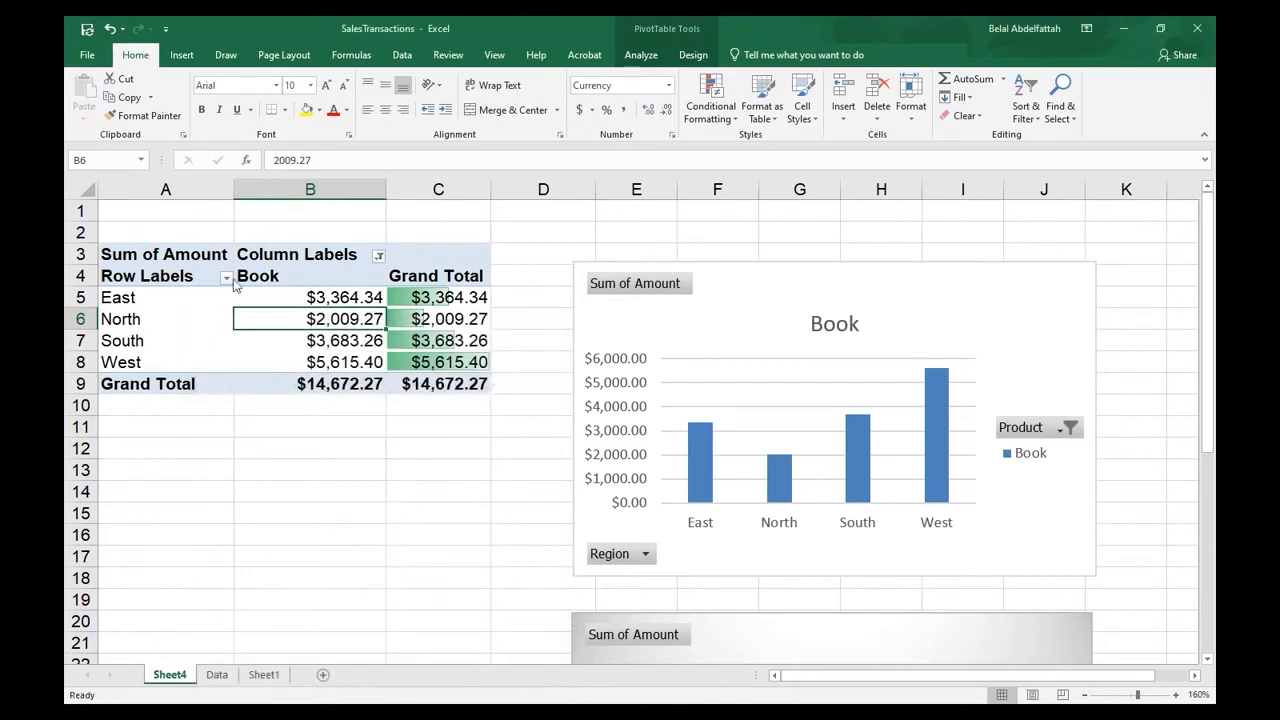
click(184, 254)
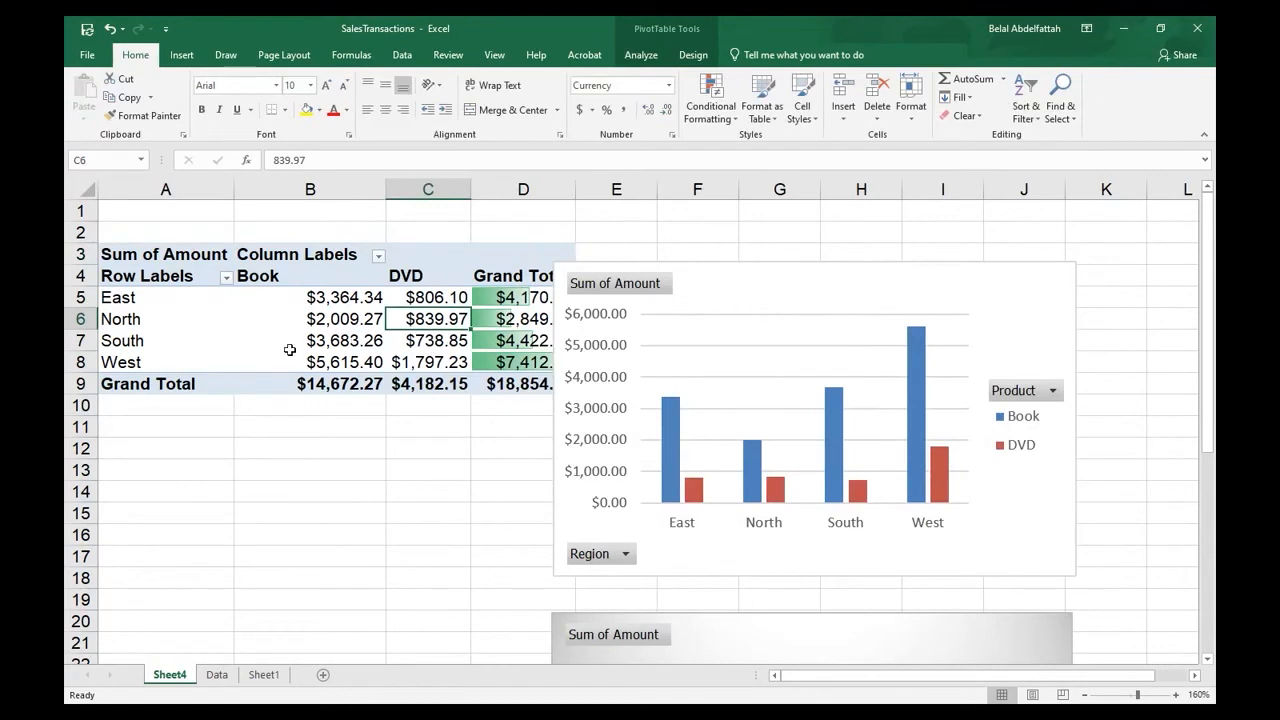
- Display the PivotTable field list and add the Payment field as a report filter
click(284, 344)
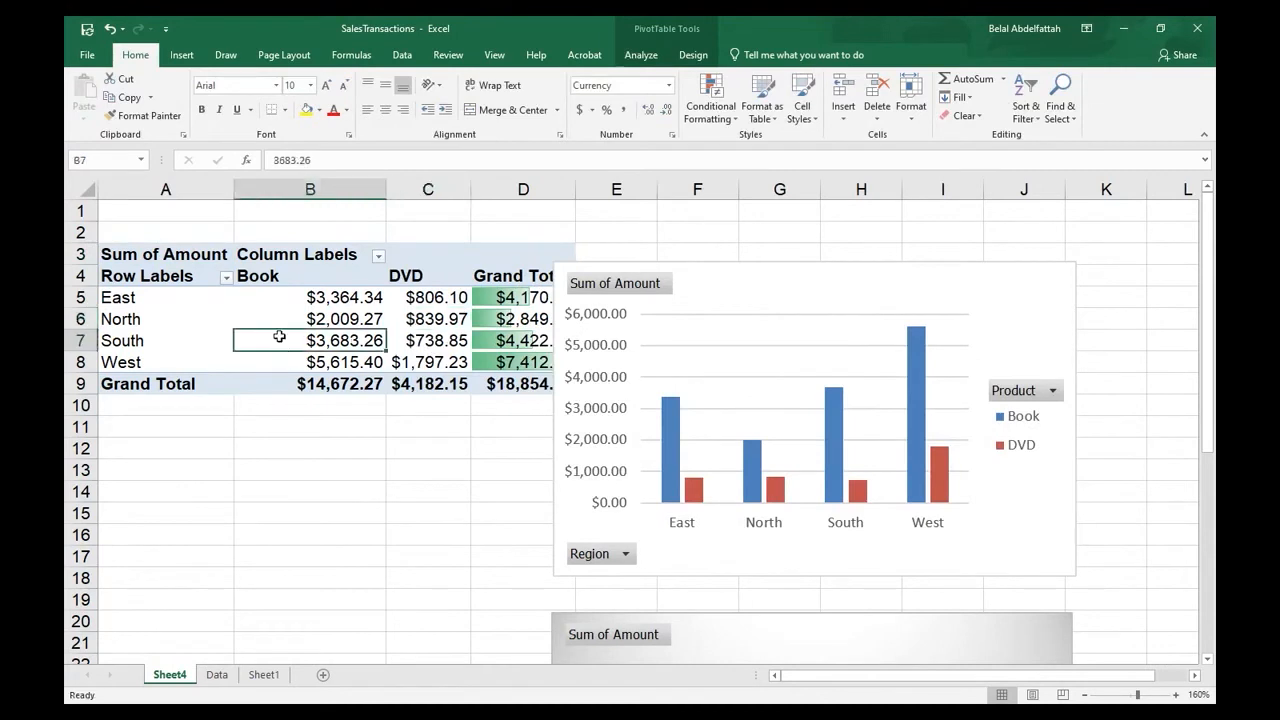
right_click(264, 318)
click(325, 550)
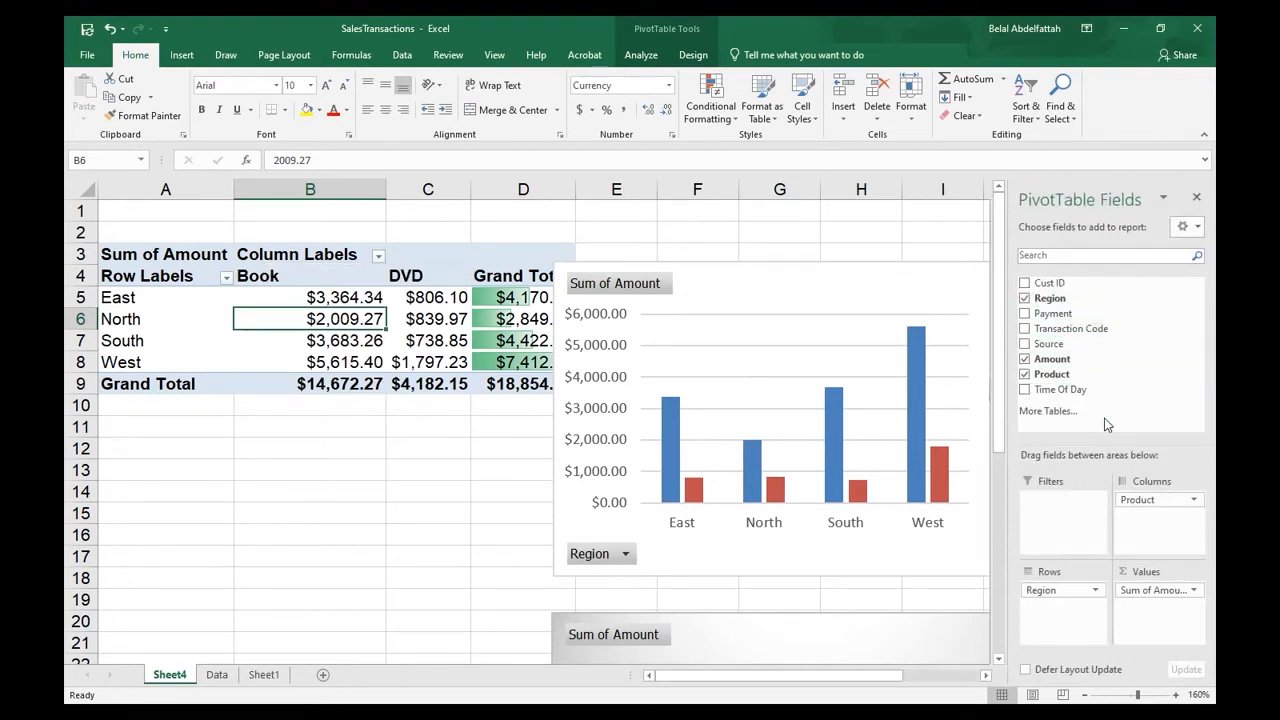
drag(1053, 313, 1062, 500)
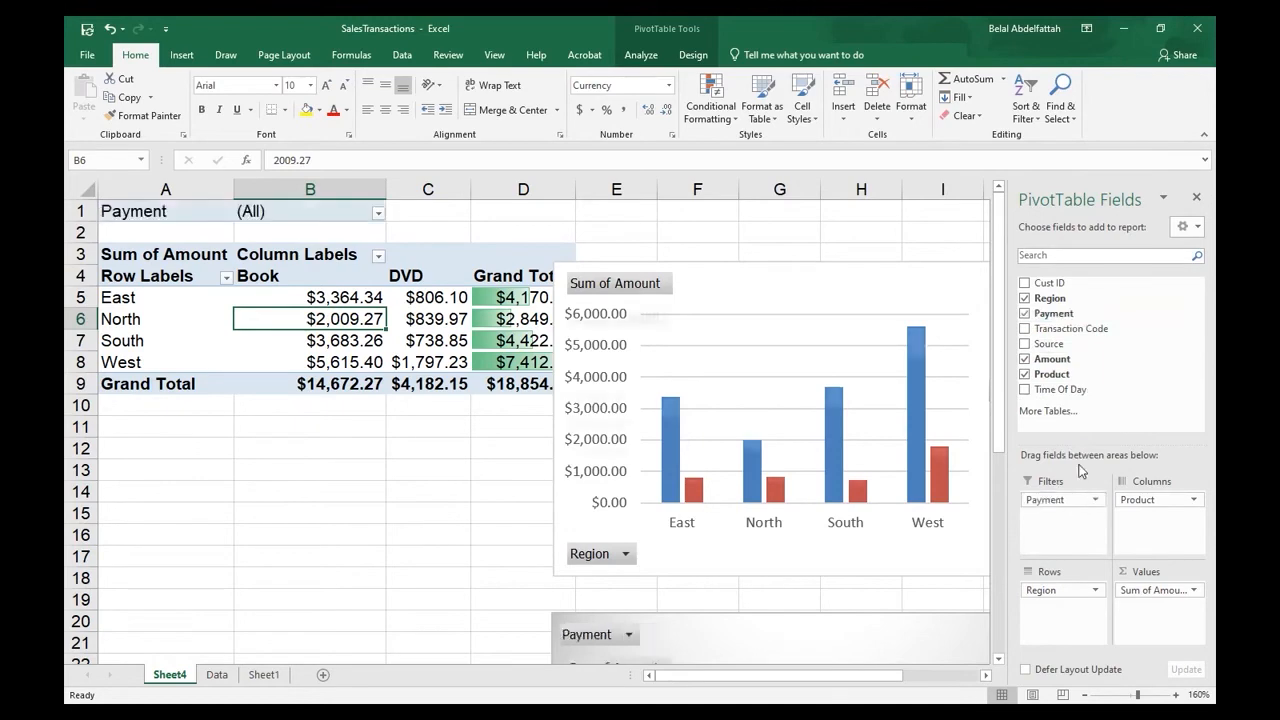
scroll(721, 514, down, 4)
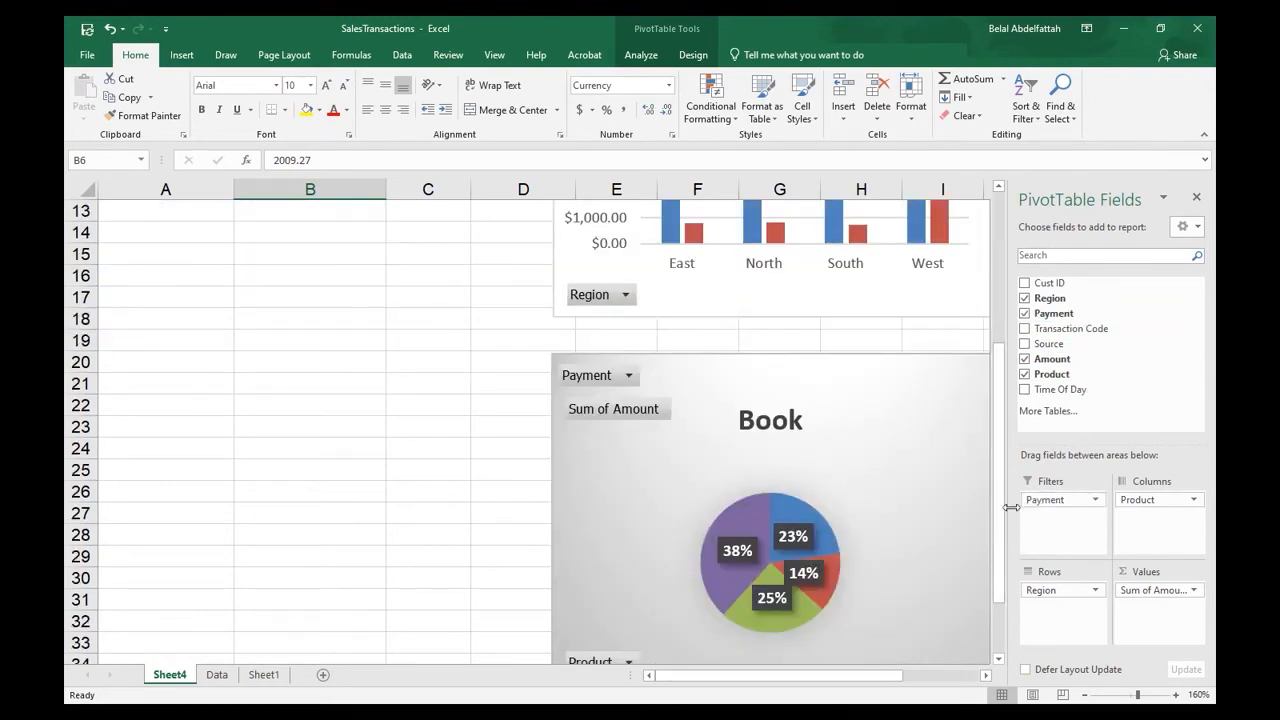
scroll(760, 450, up, 4)
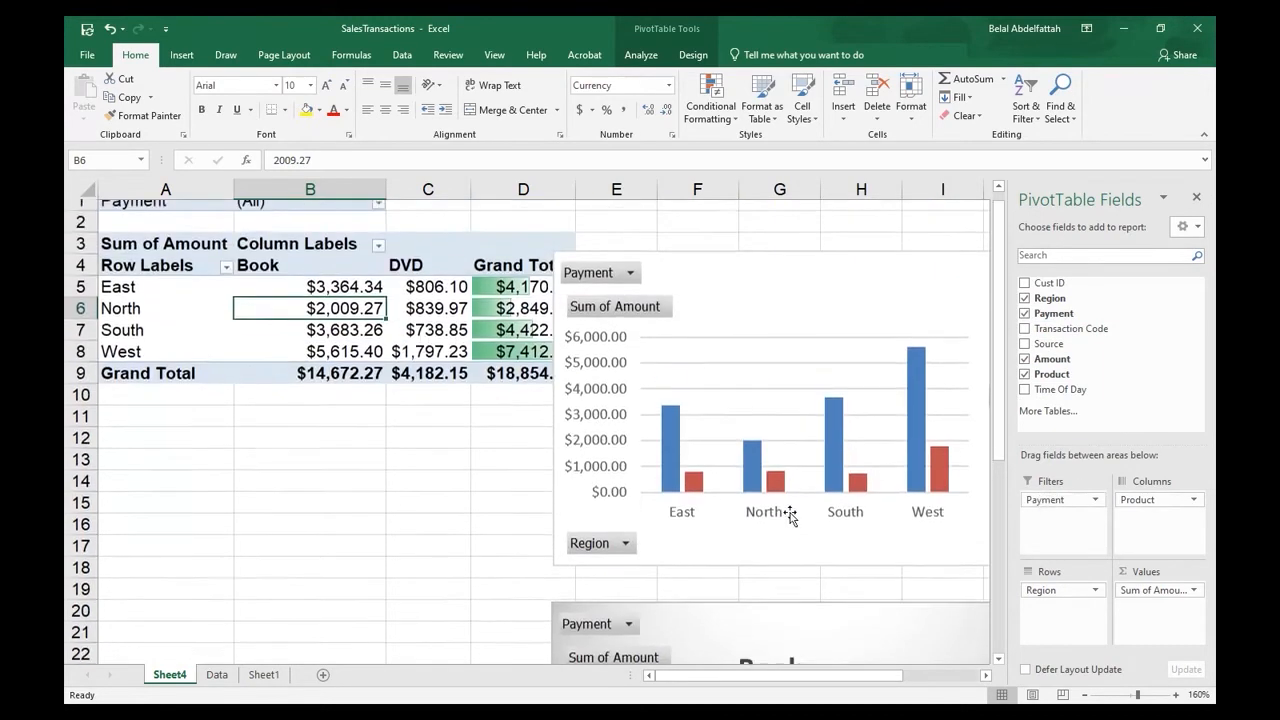
scroll(689, 529, down, 4)
scroll(696, 530, up, 4)
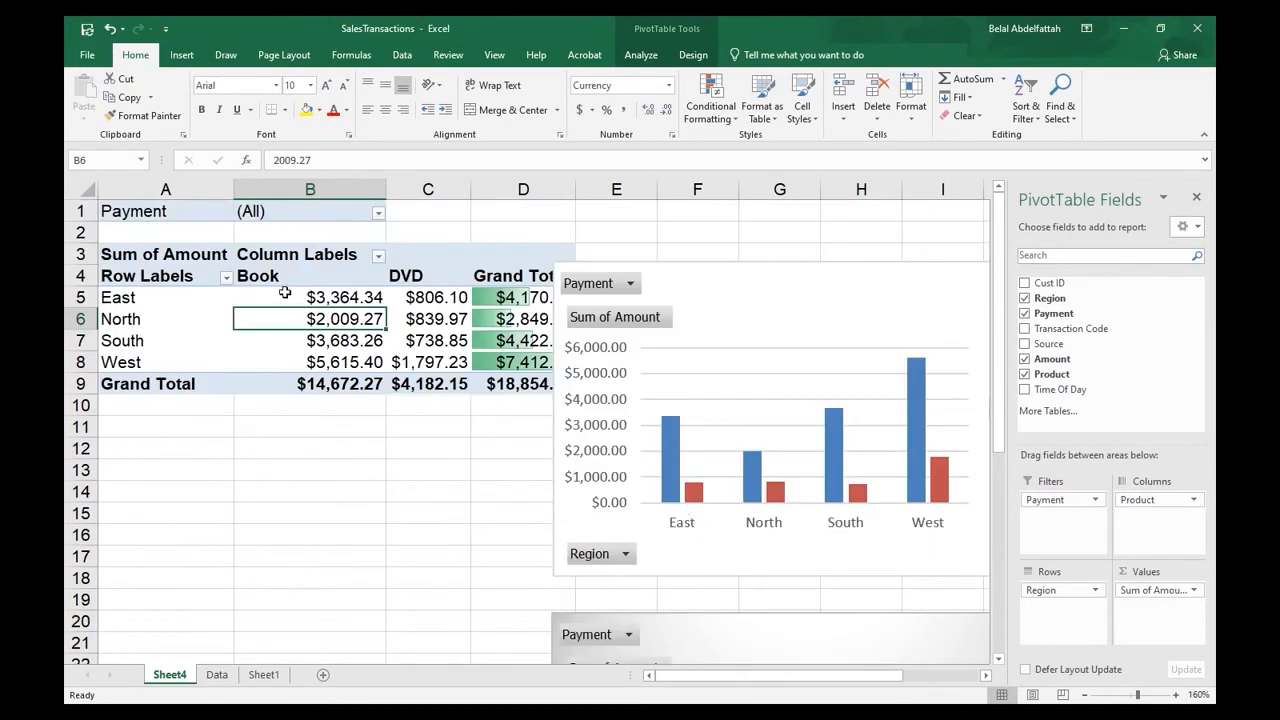
- Filter the PivotTable's Payment field to show only Credit and check both charts
click(378, 214)
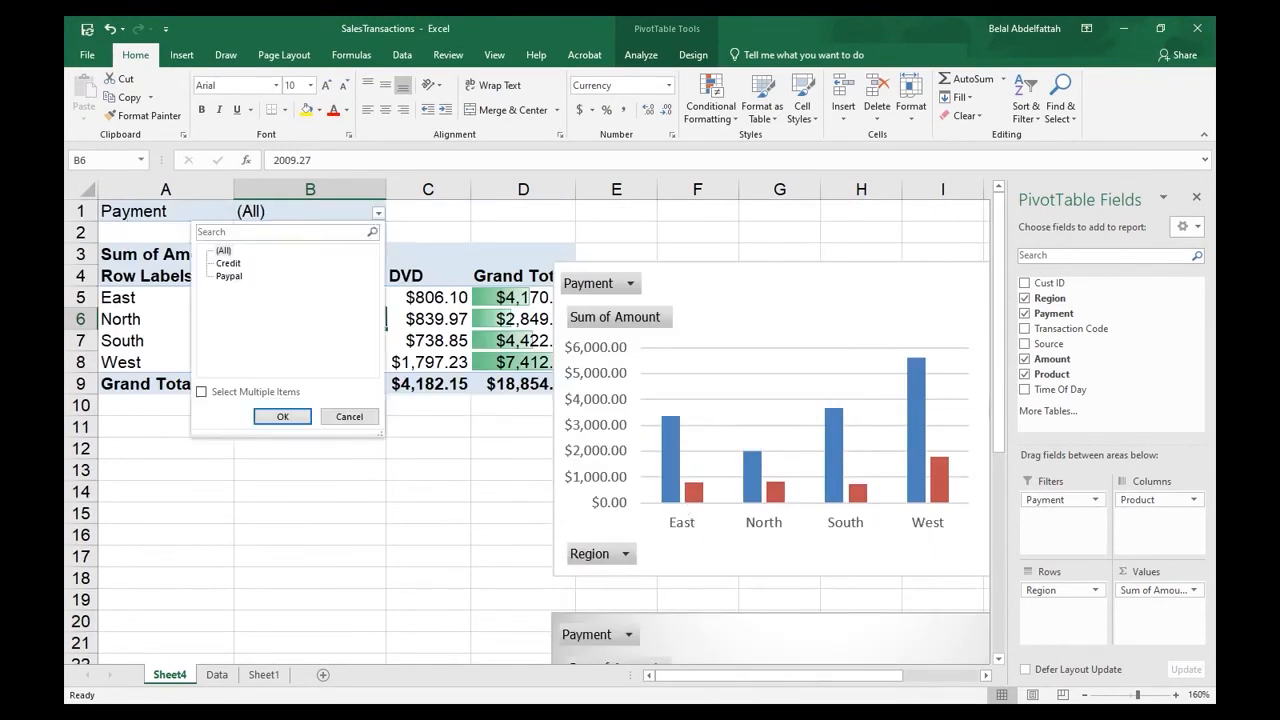
key(Down)
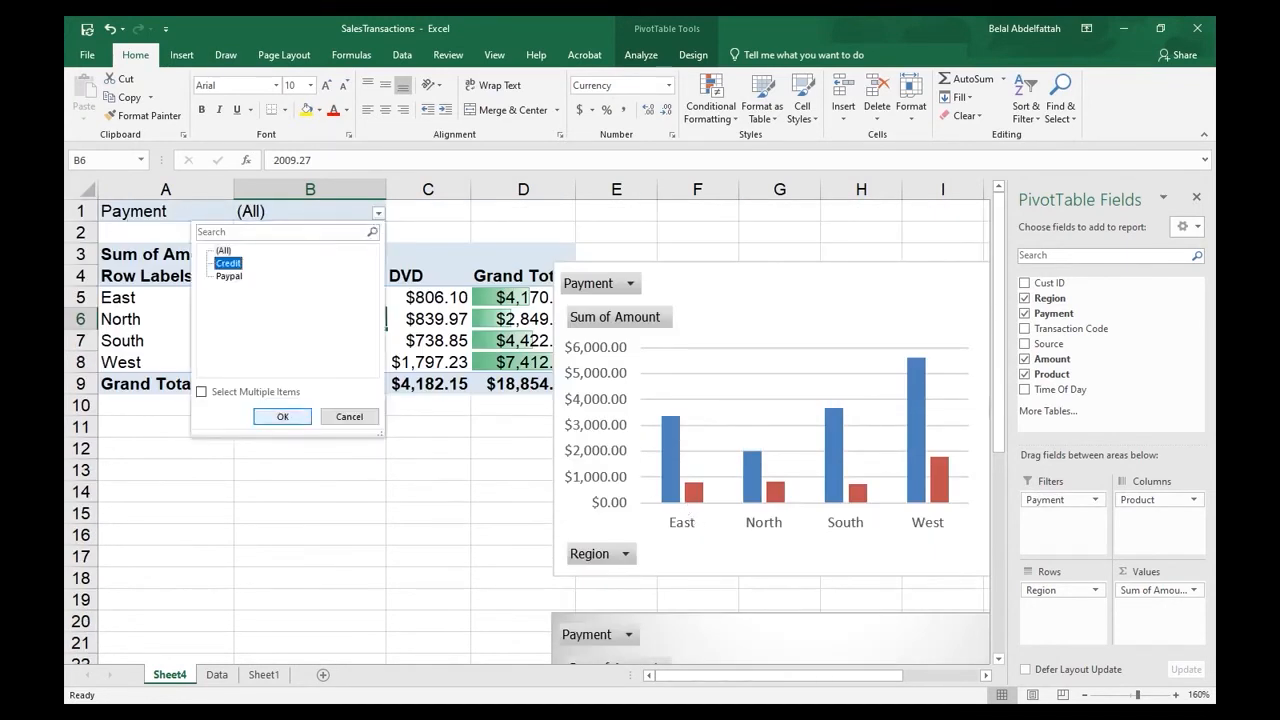
click(283, 416)
scroll(743, 405, down, 5)
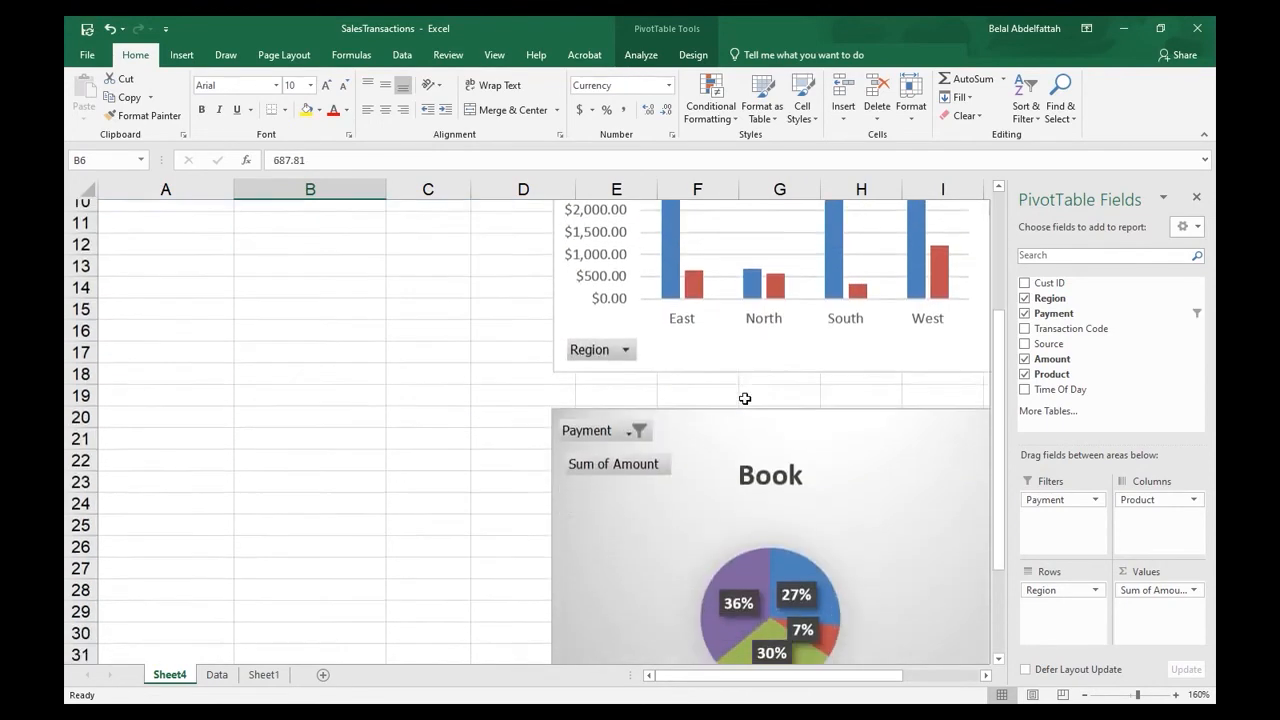
scroll(748, 431, up, 5)
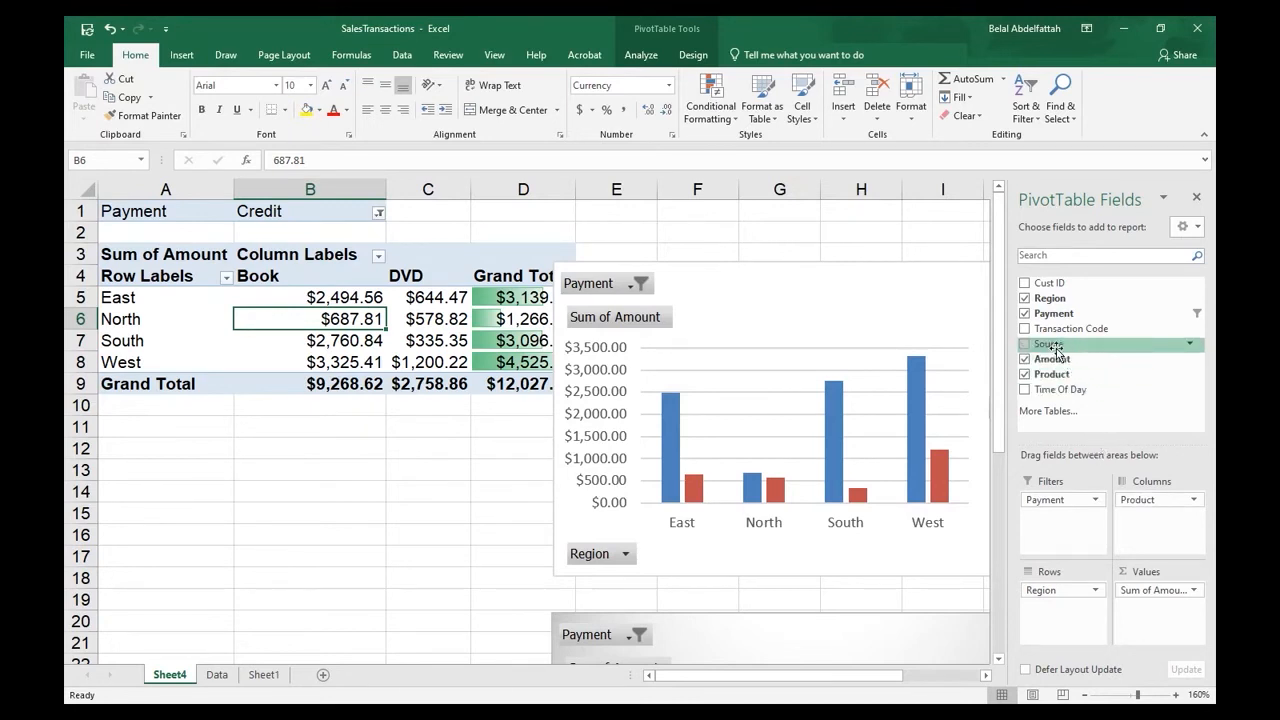
- Add the Source field to the PivotTable's rows beneath Region and close the field list
click(222, 676)
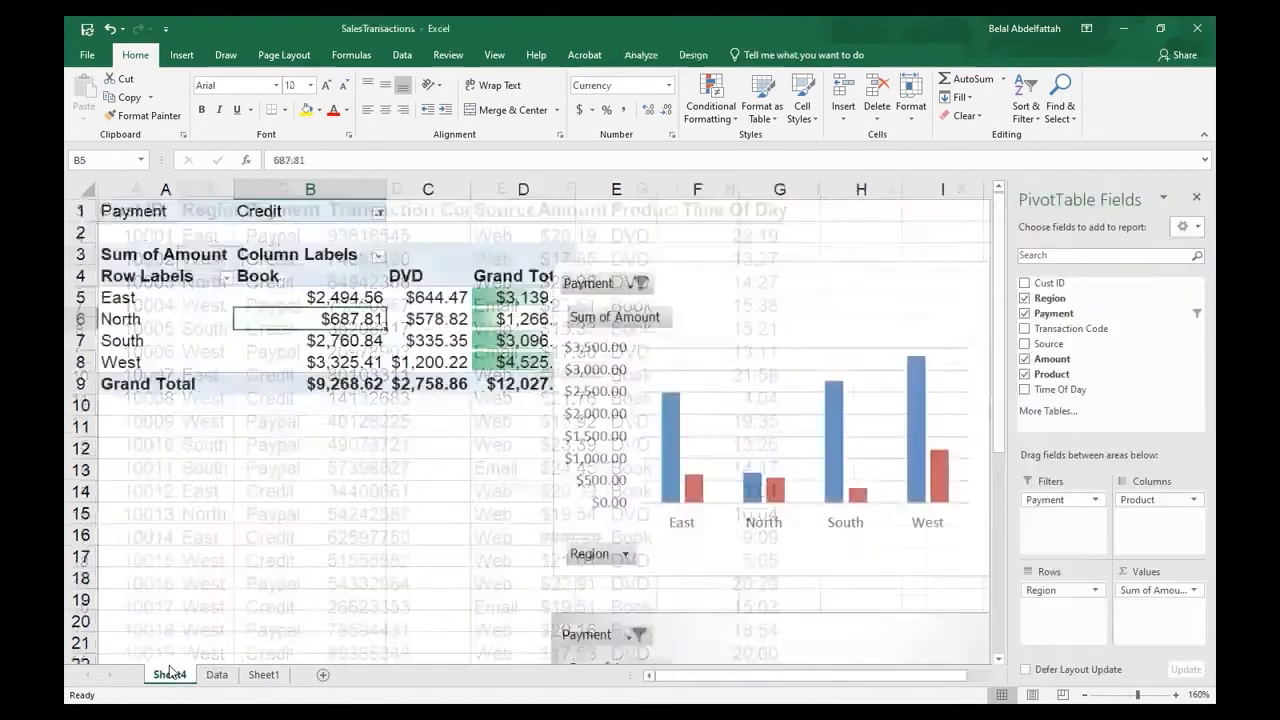
drag(1048, 343, 1069, 612)
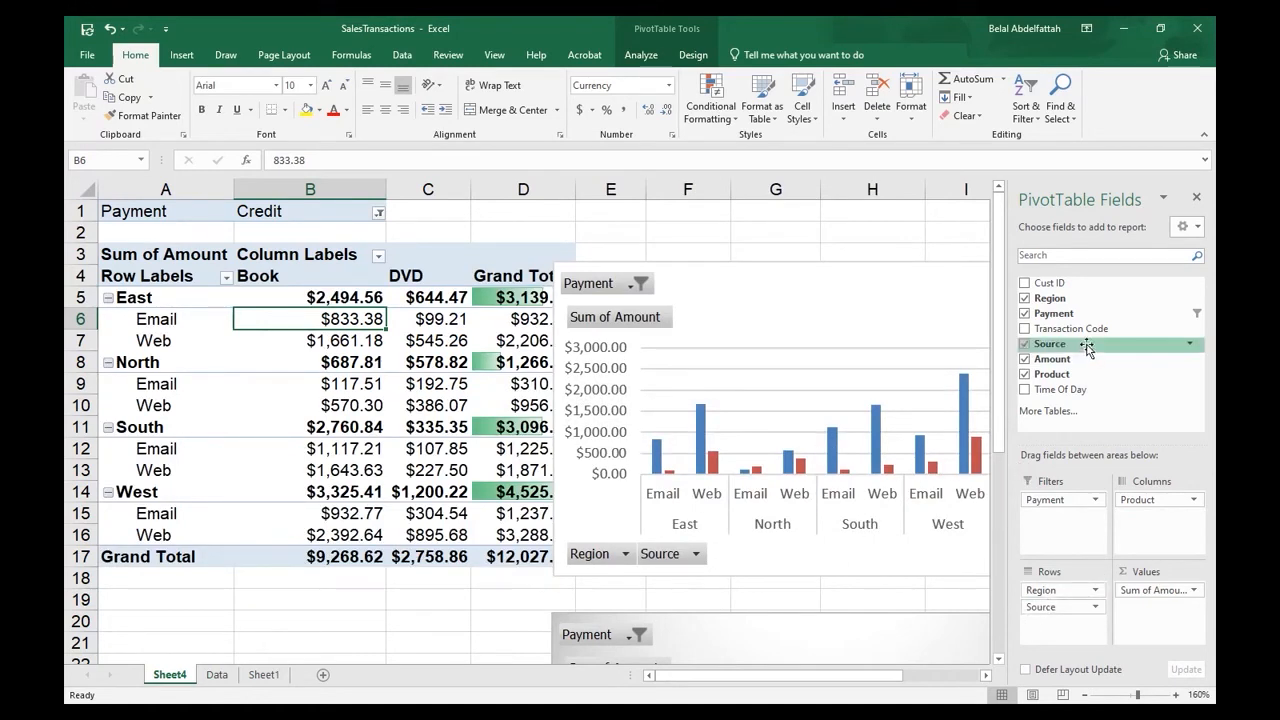
click(1196, 197)
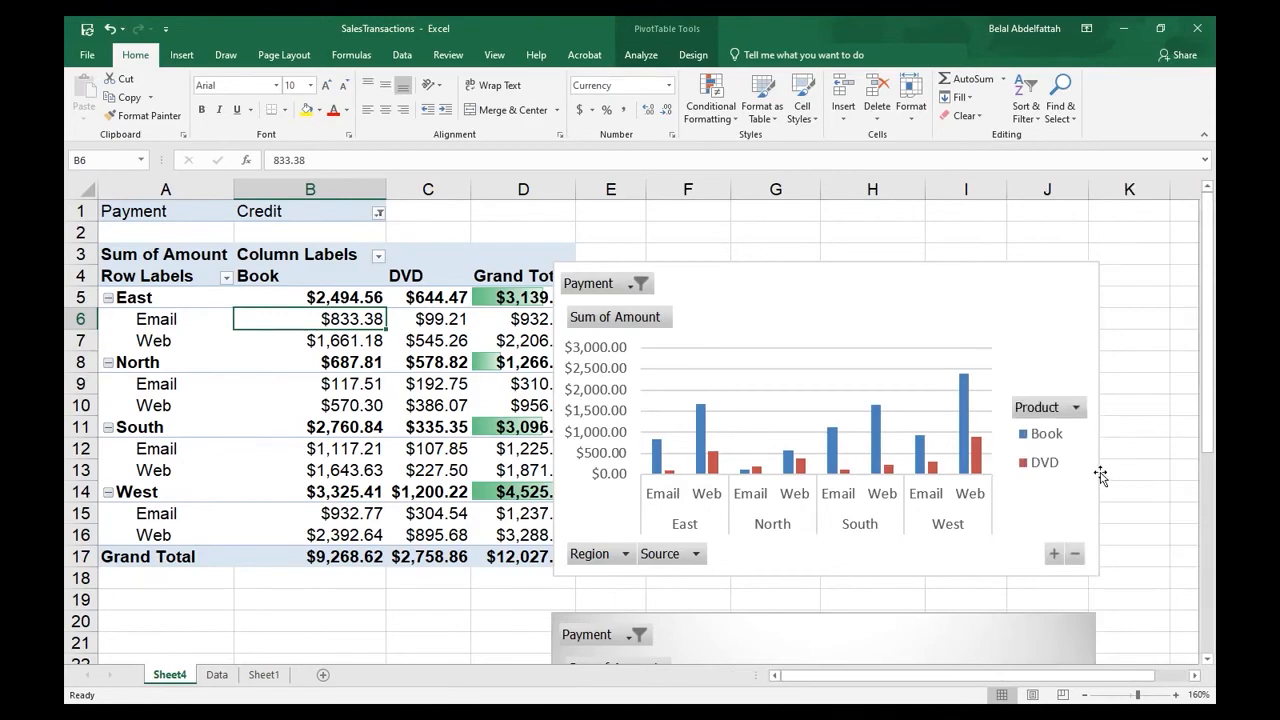
- Move the column chart up and to the right, clear of the PivotTable's Grand Total column
scroll(1100, 472, down, 1)
scroll(1101, 466, up, 1)
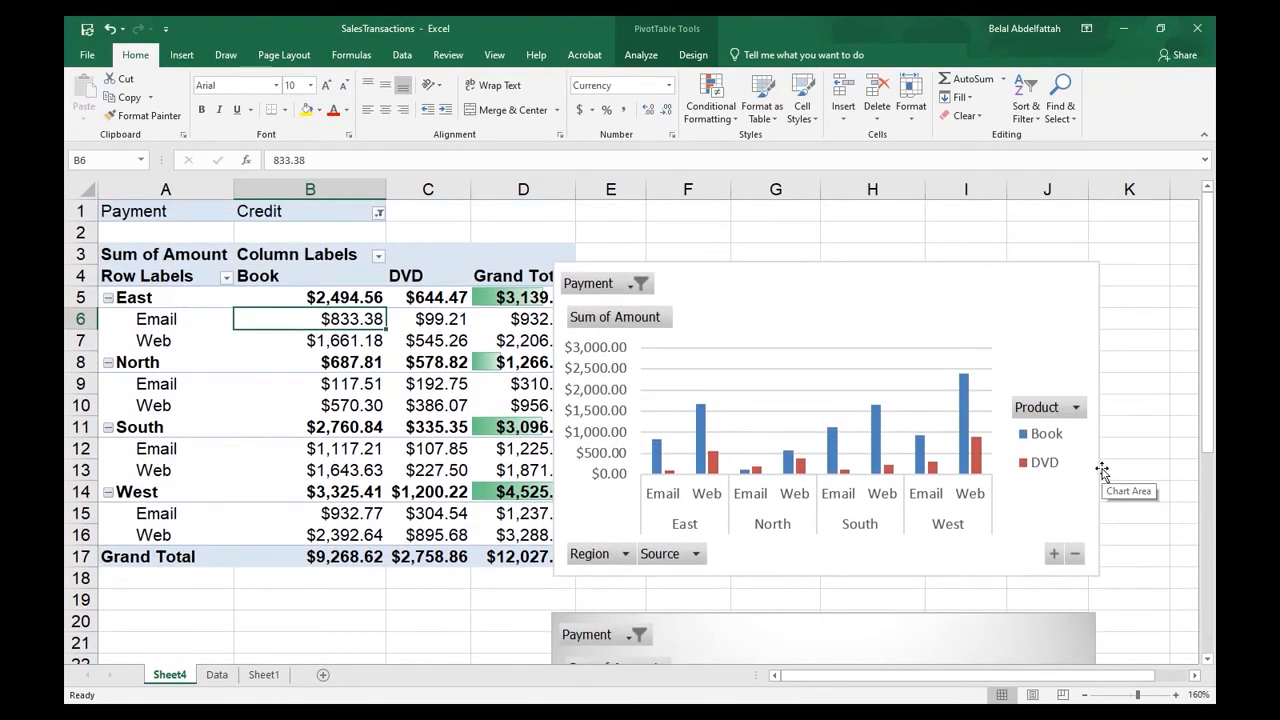
drag(763, 287, 808, 258)
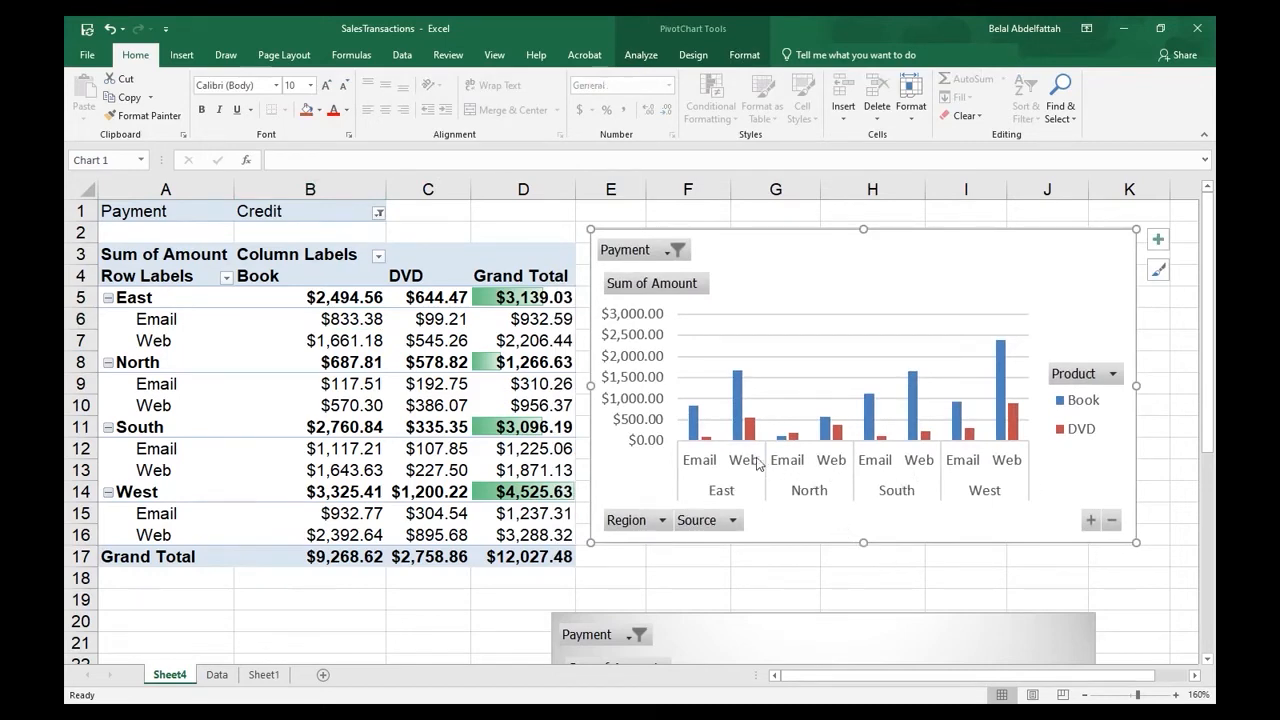
- Enlarge the pie chart outward from its lower-left corner to column D and row 39, then compare it with the PivotTable
scroll(695, 447, down, 5)
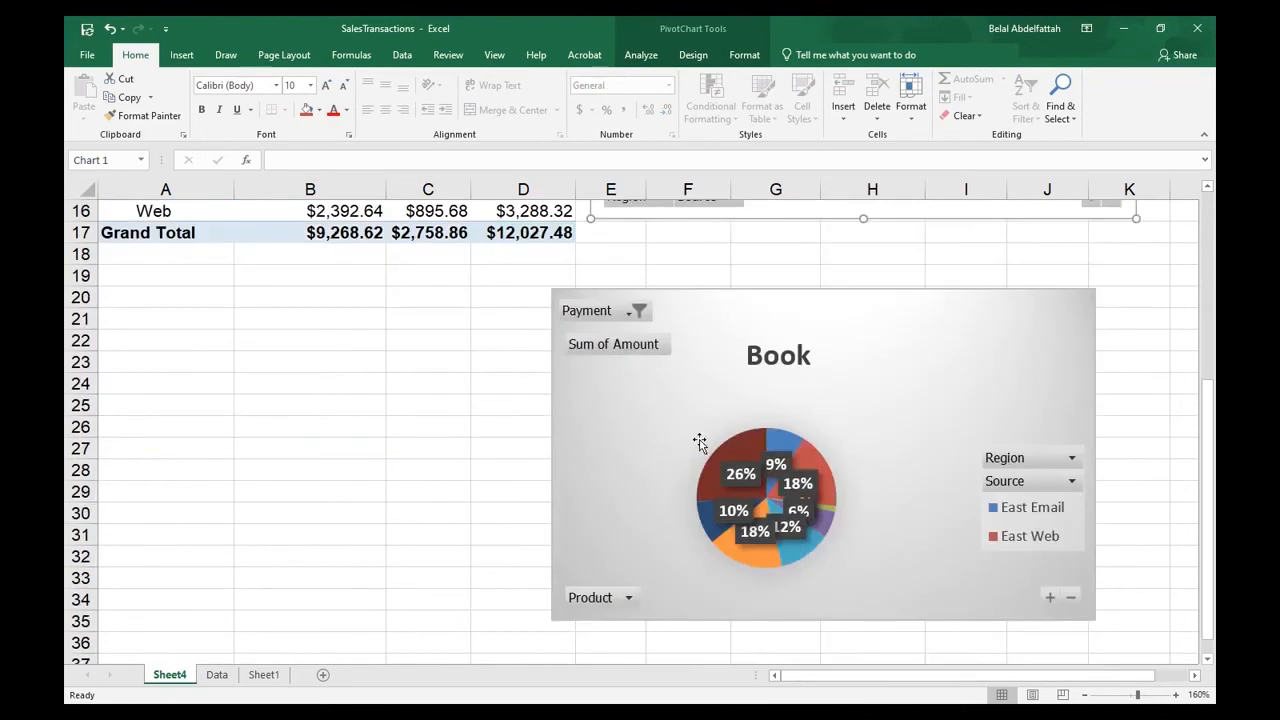
click(731, 557)
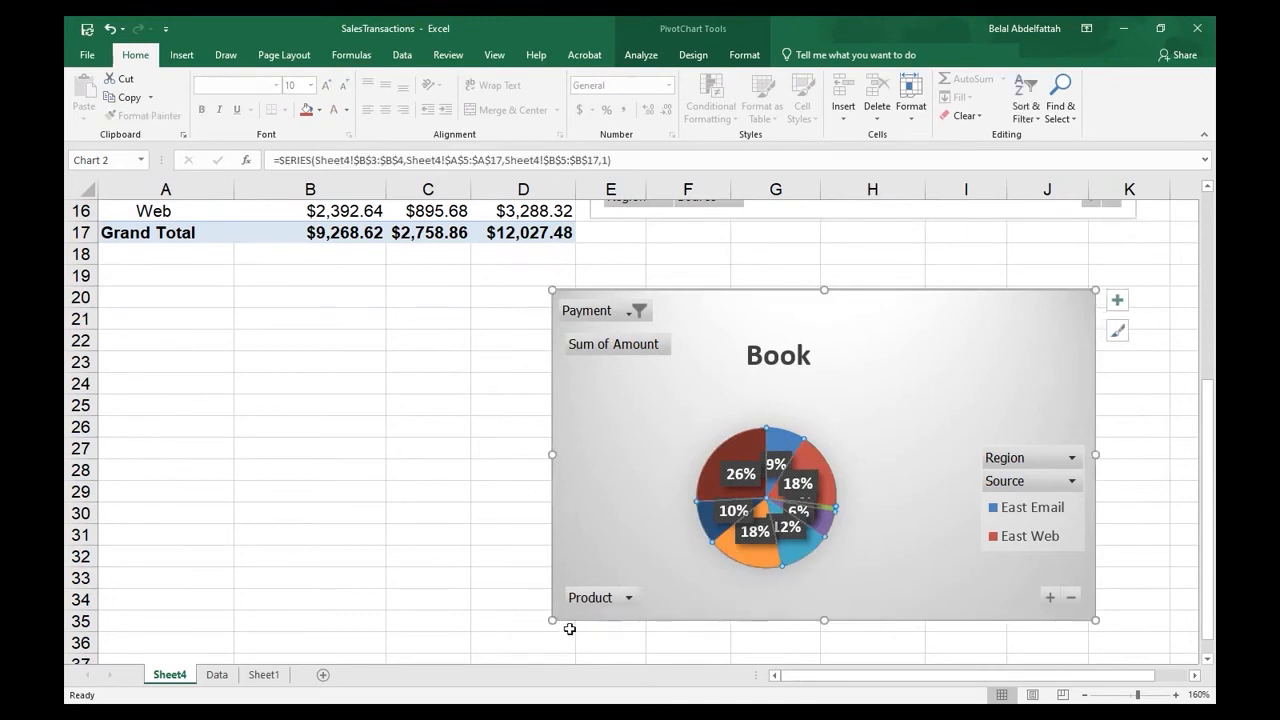
drag(552, 620, 488, 645)
scroll(806, 404, down, 2)
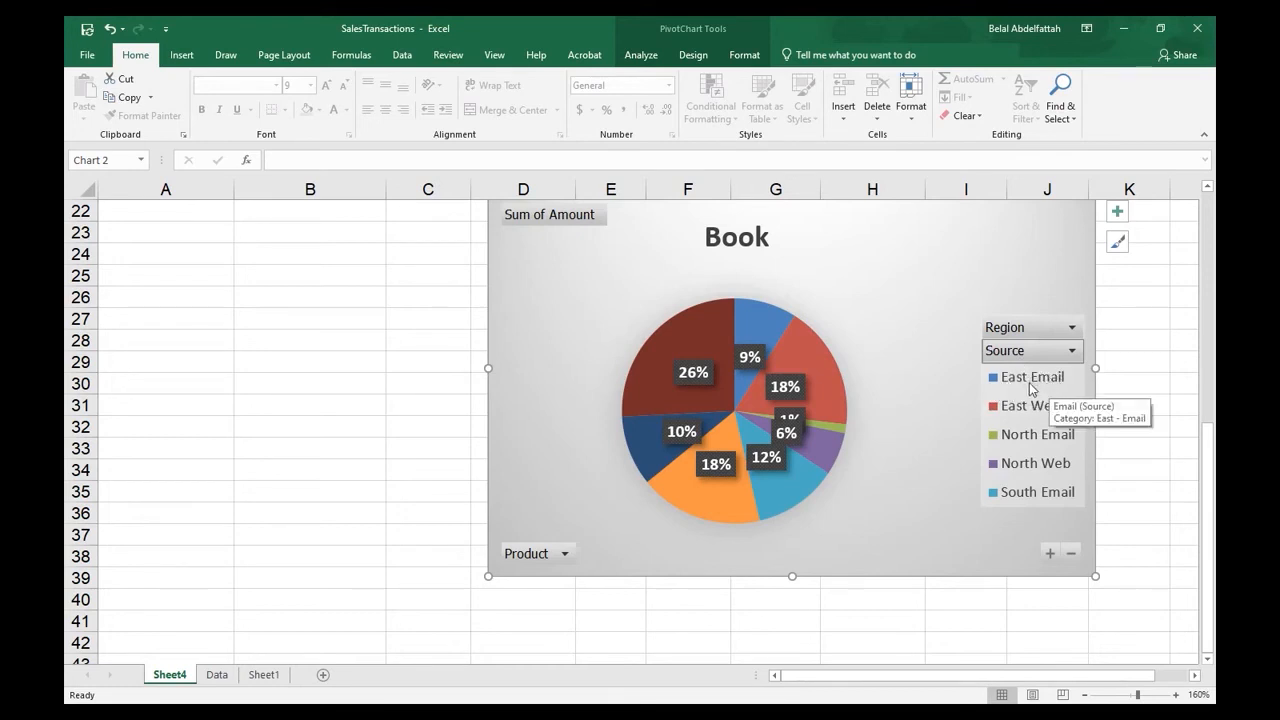
scroll(524, 374, up, 4)
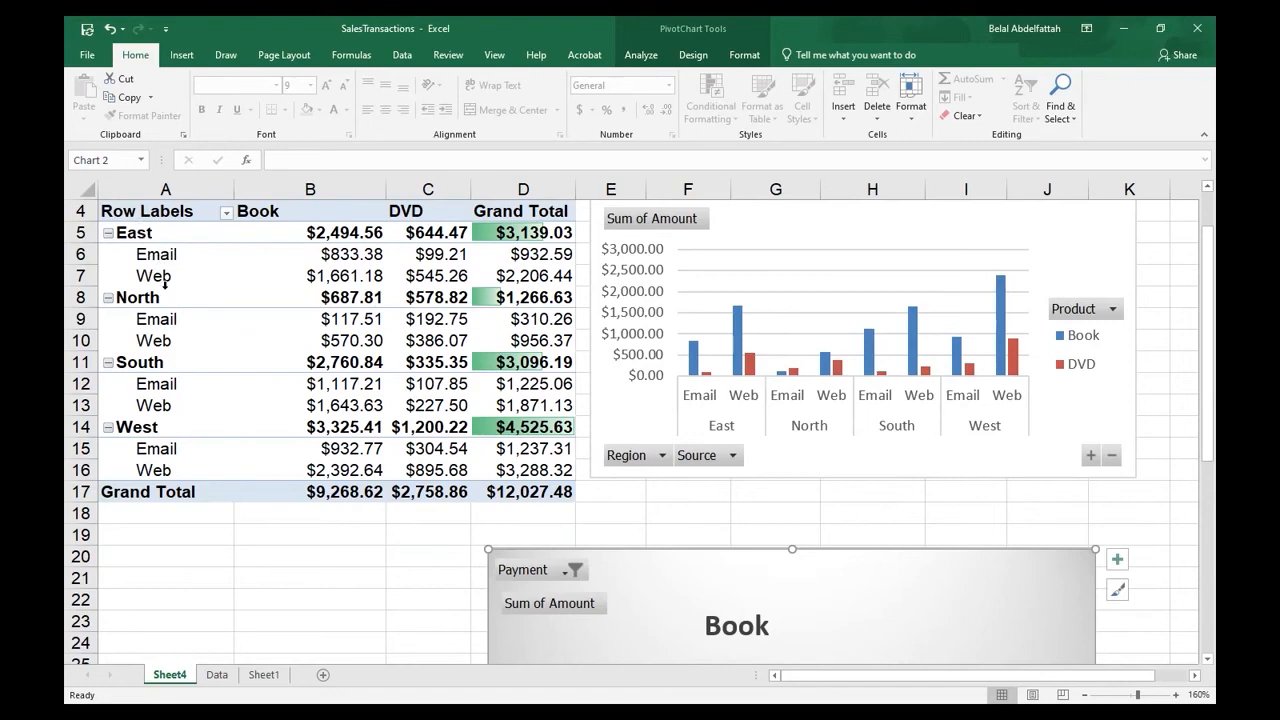
scroll(469, 438, down, 6)
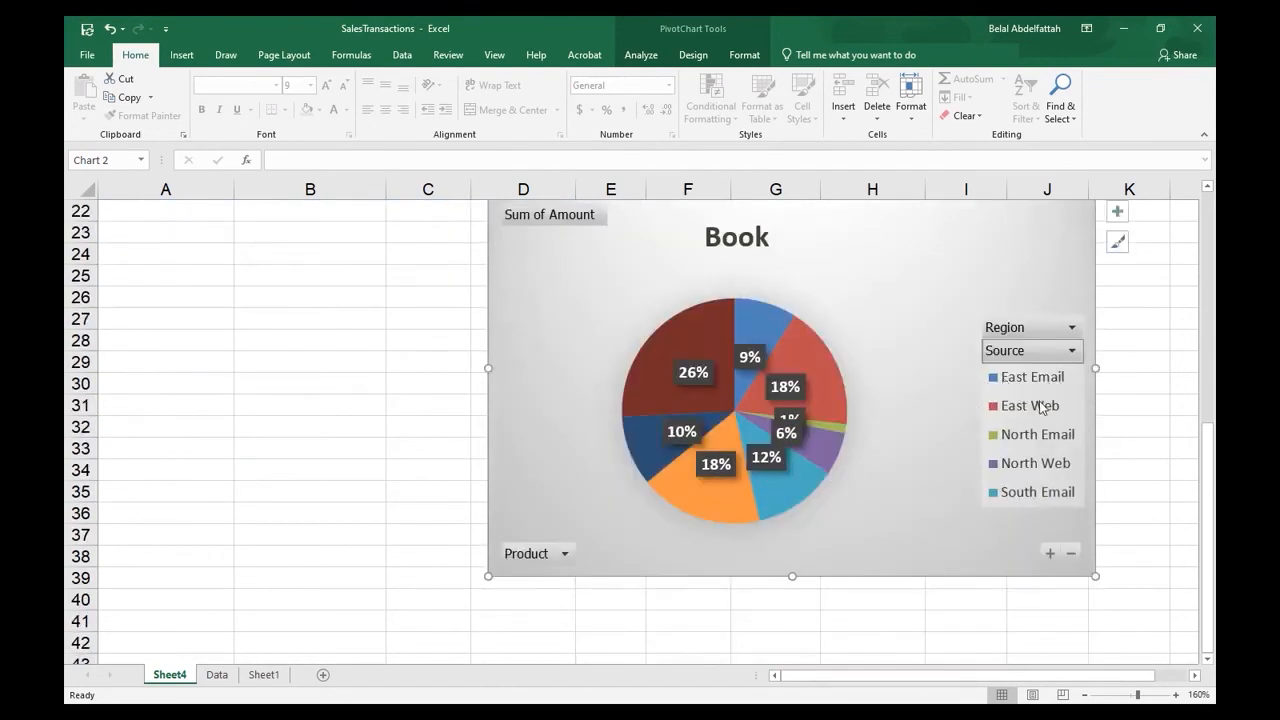
- Enlarge the pie chart's legend to list every region and source entry, and move it up within the chart
click(1019, 490)
click(1022, 350)
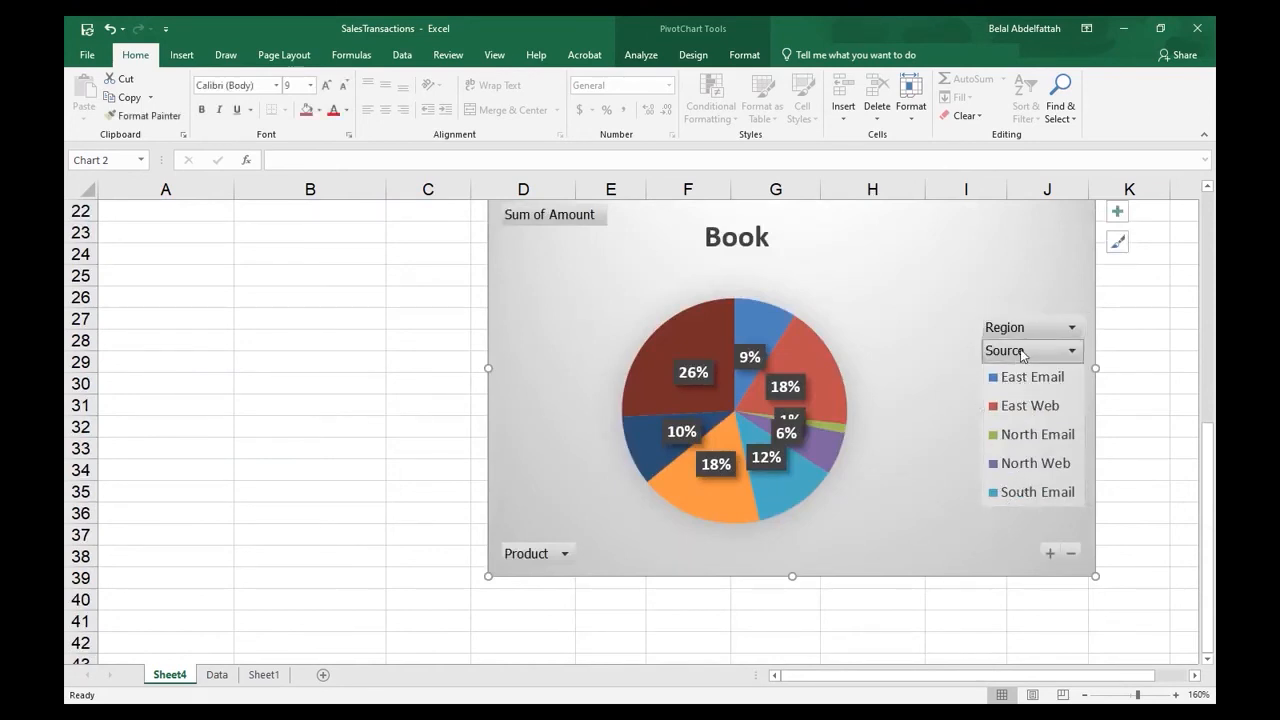
click(1025, 342)
click(1025, 333)
click(1025, 338)
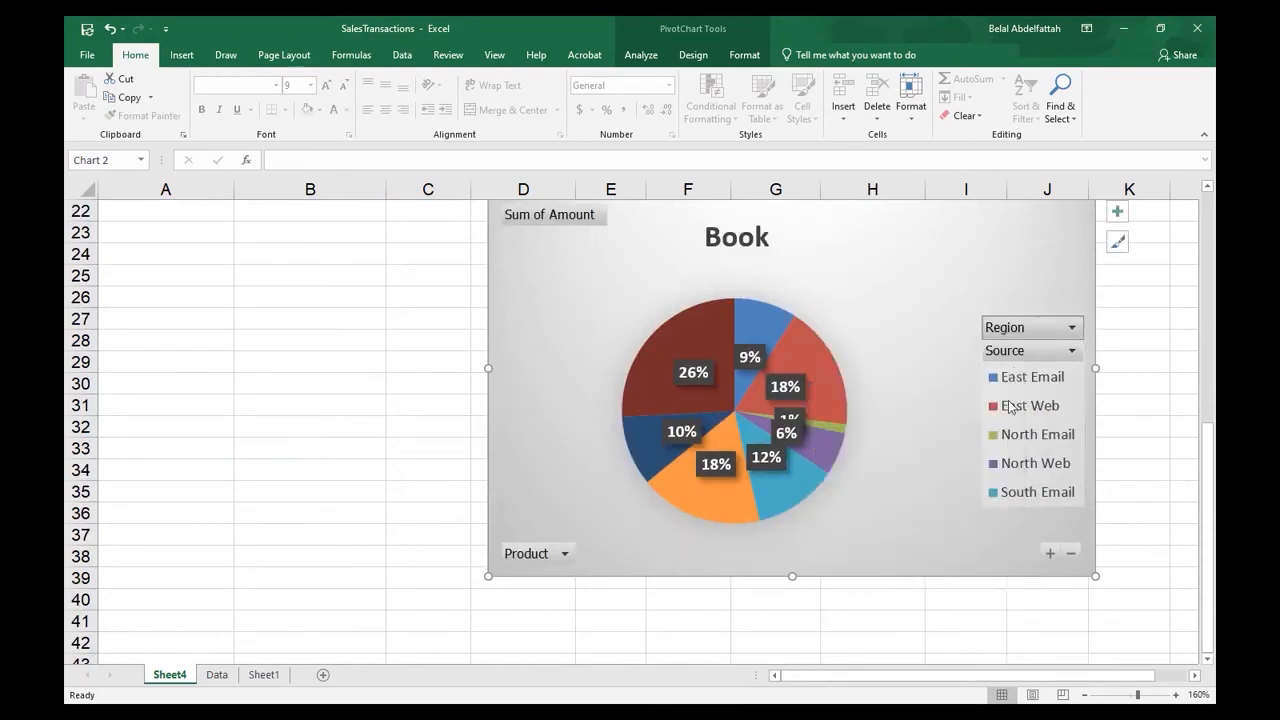
click(994, 500)
drag(980, 507, 976, 573)
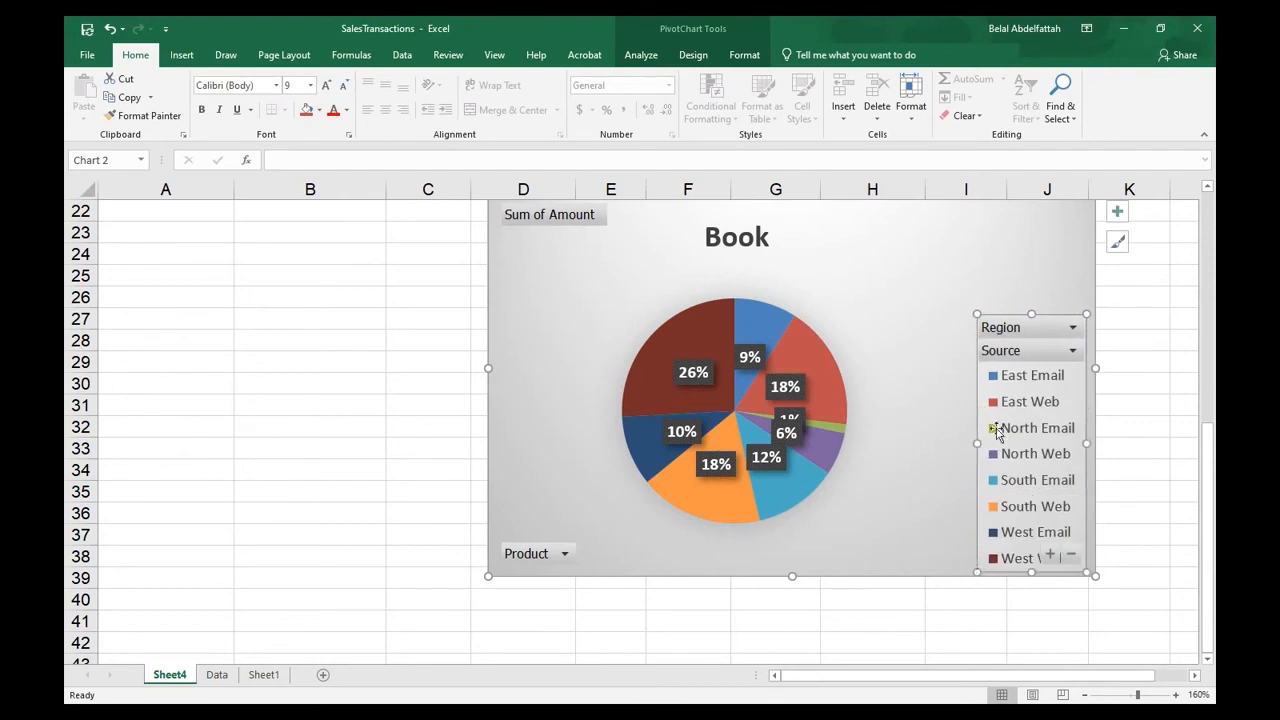
drag(998, 316, 994, 225)
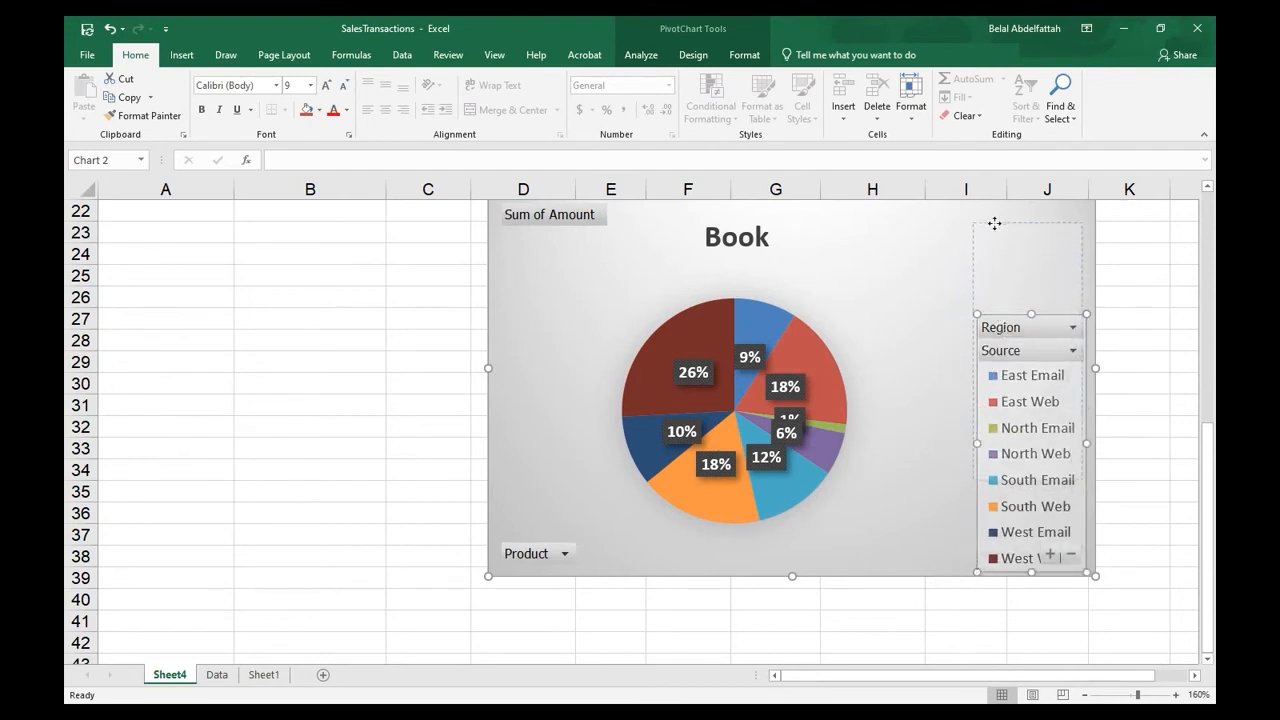
drag(979, 490, 976, 538)
click(957, 400)
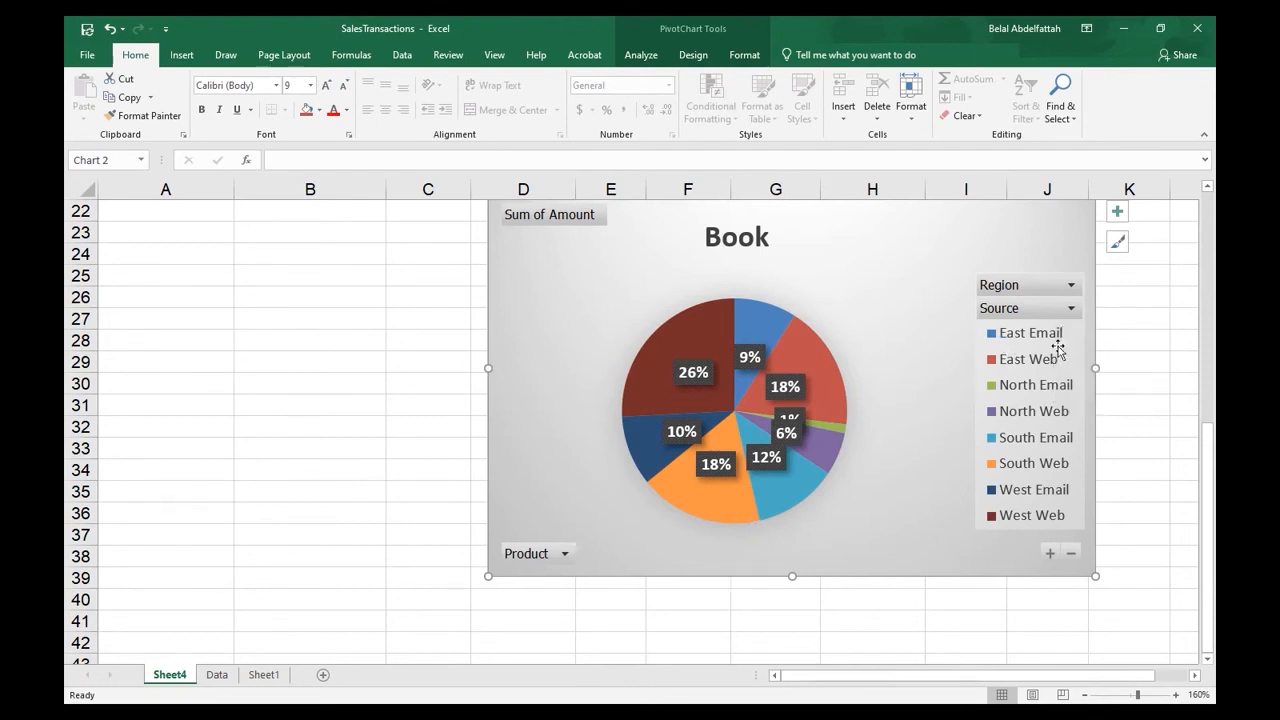
- Check the value of the pie chart's West Web slice
scroll(1044, 395, up, 1)
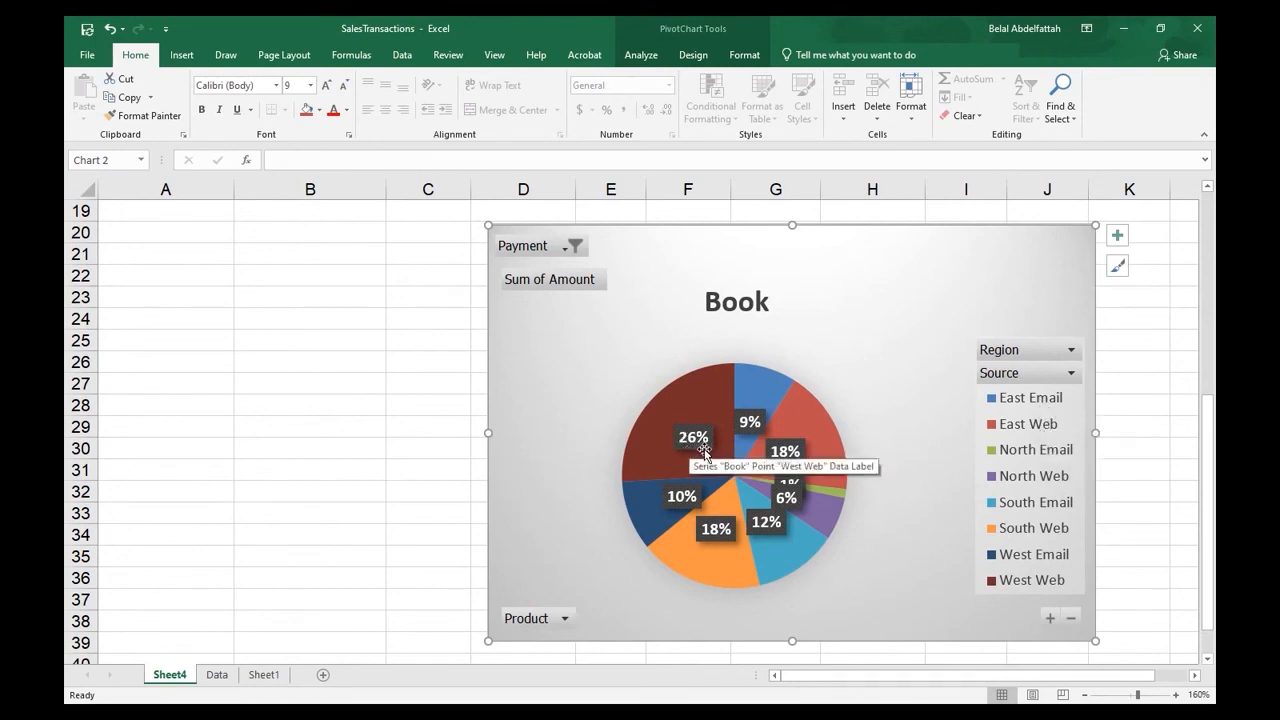
mouse_move(708, 456)
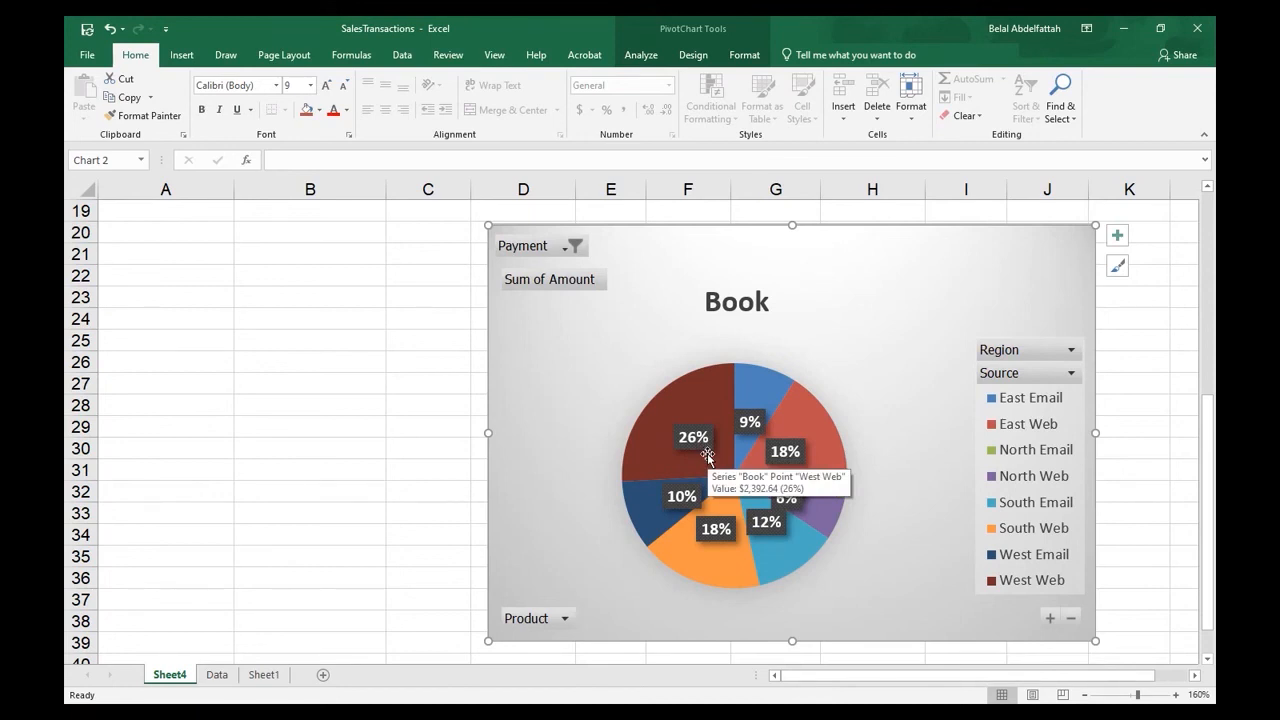
scroll(590, 455, up, 1)
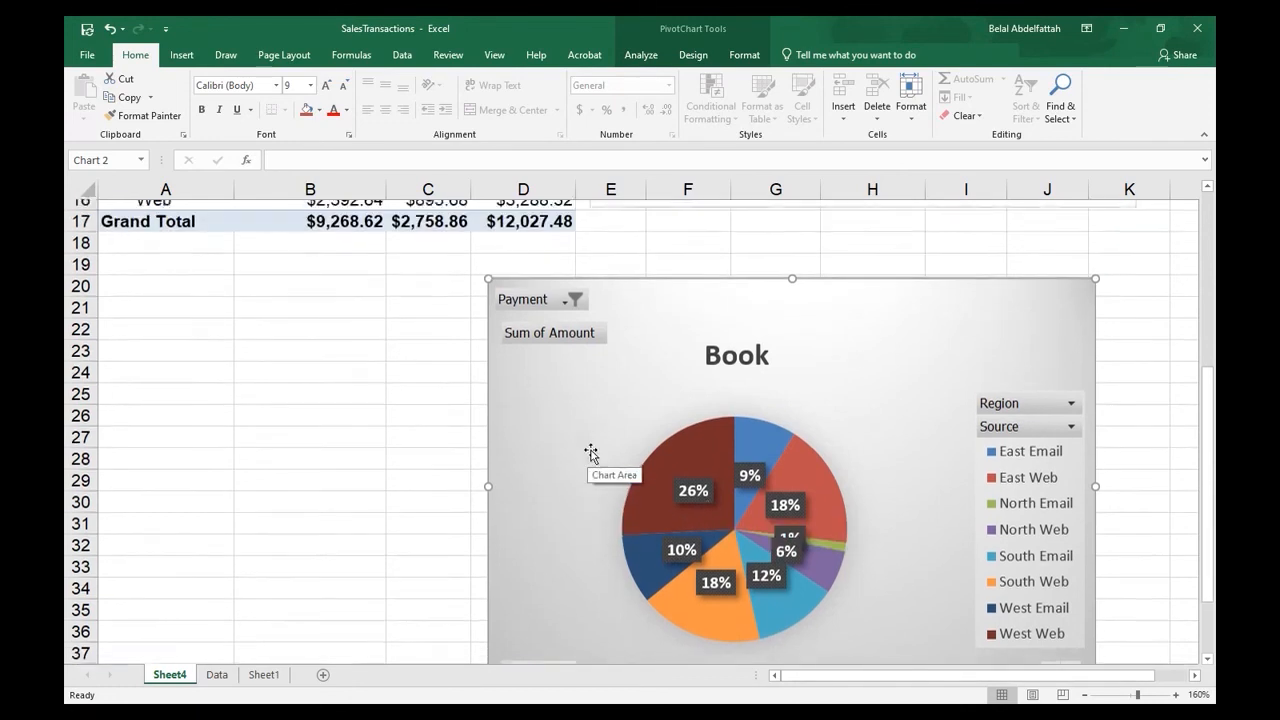
- Move the pie chart to the right so its left edge lines up with the column chart above it
click(731, 378)
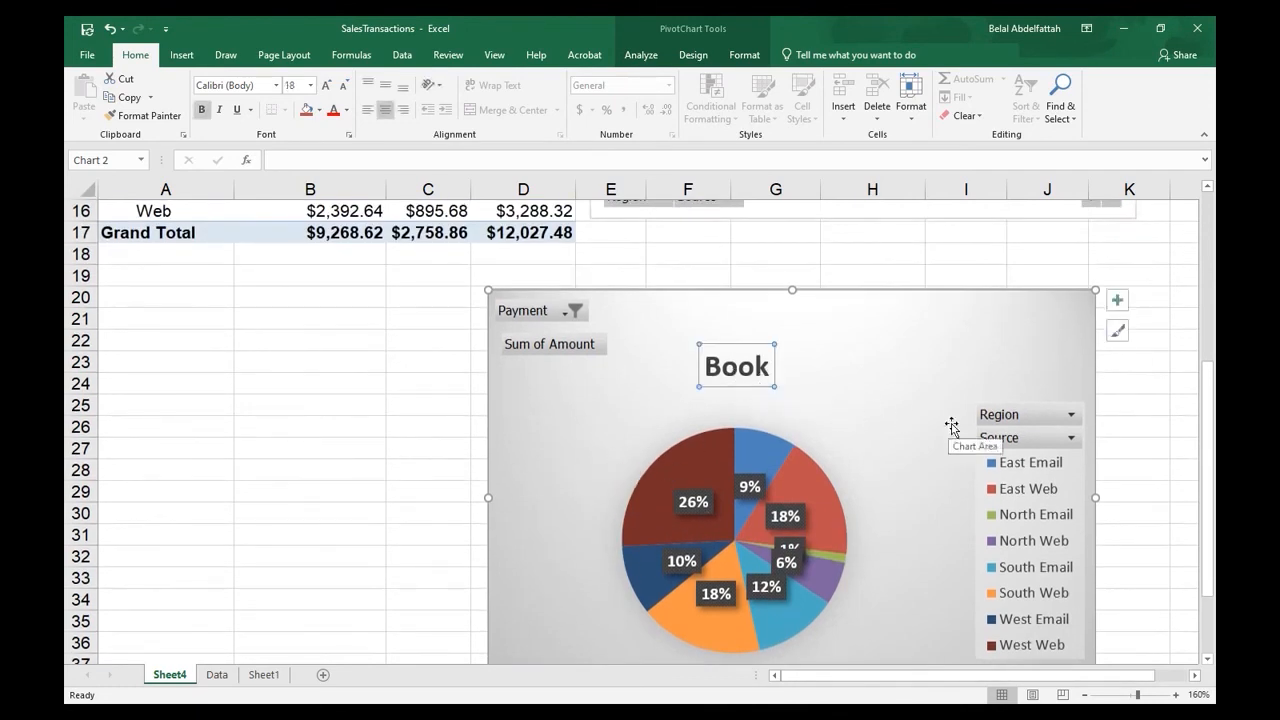
scroll(812, 495, up, 5)
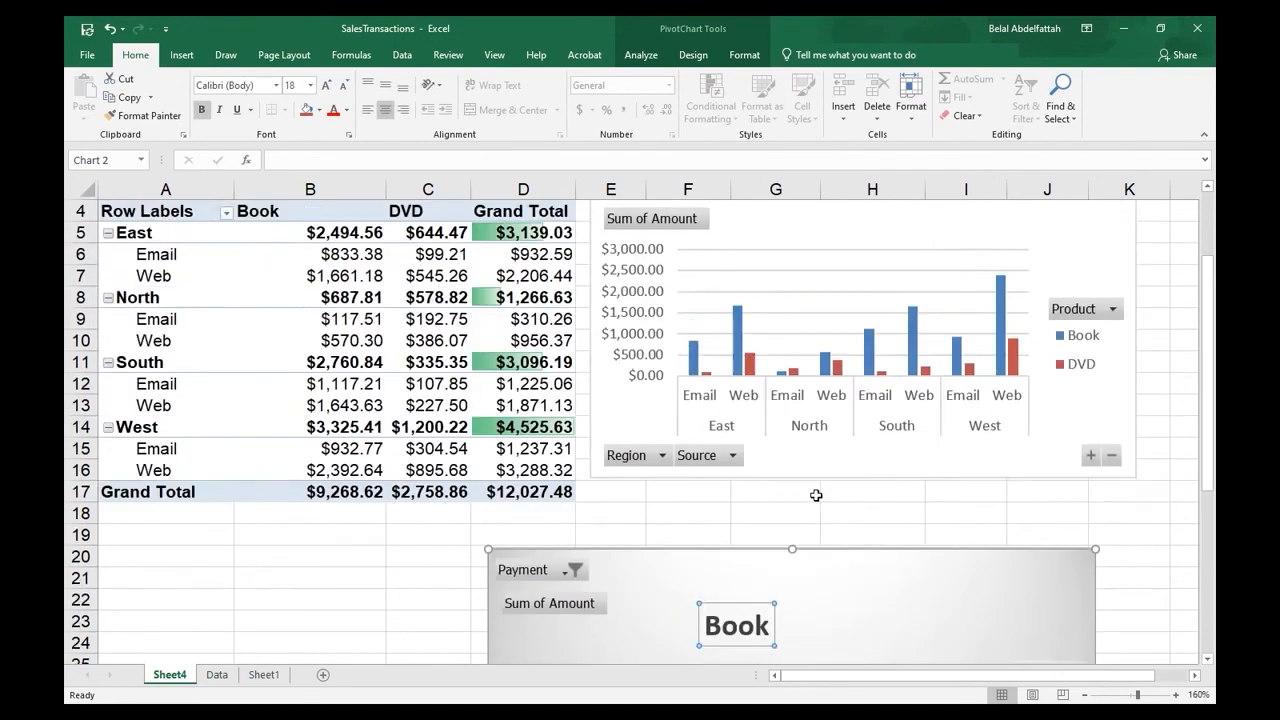
scroll(720, 520, down, 1)
scroll(630, 530, up, 1)
scroll(605, 525, down, 3)
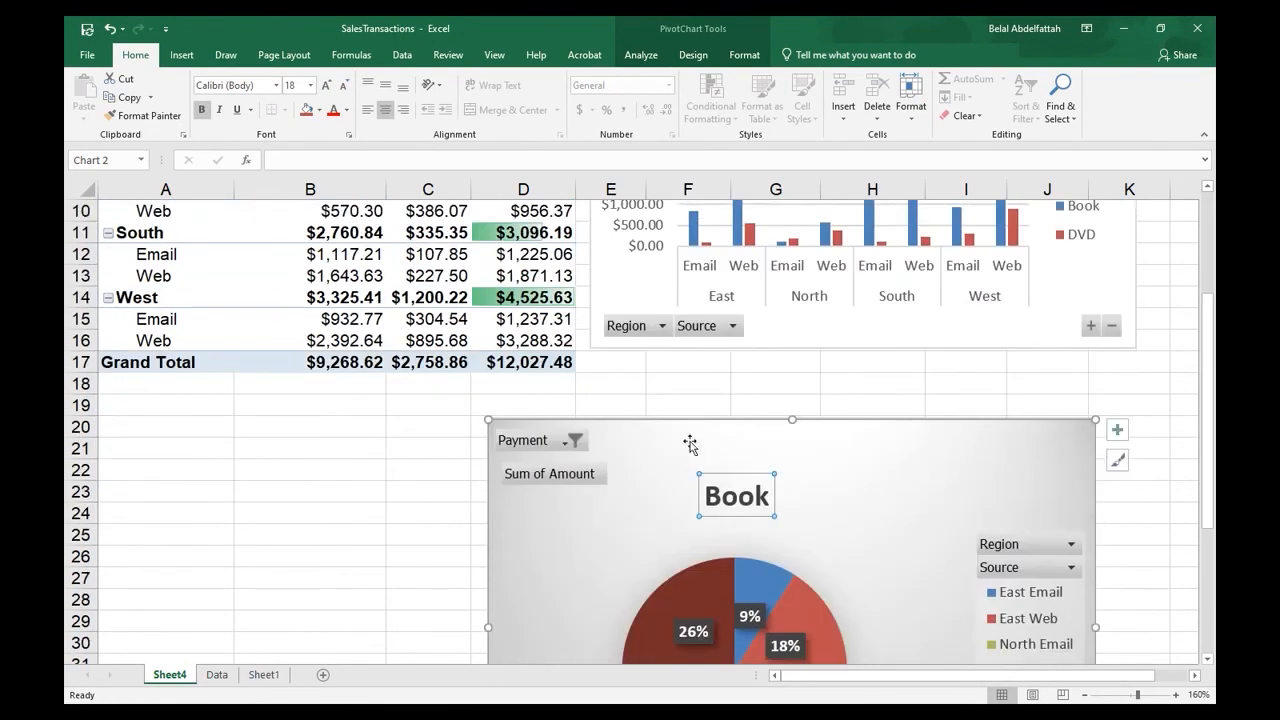
drag(689, 443, 793, 429)
scroll(725, 460, up, 3)
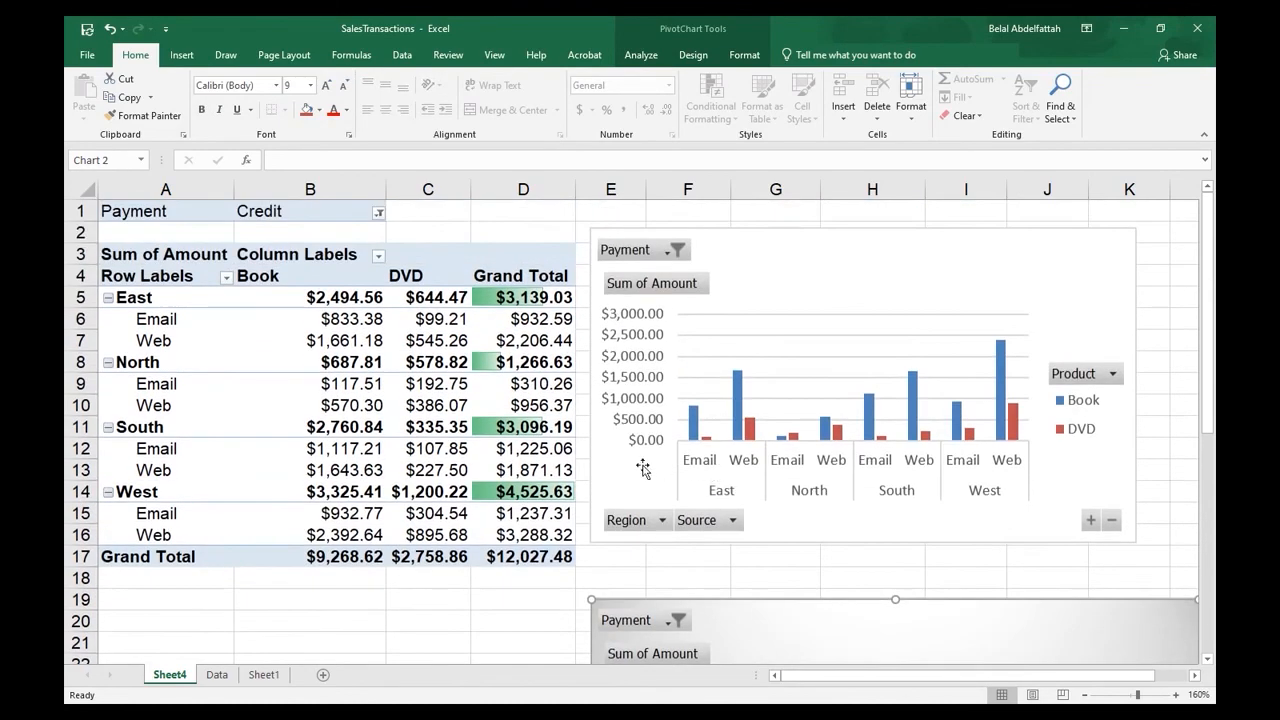